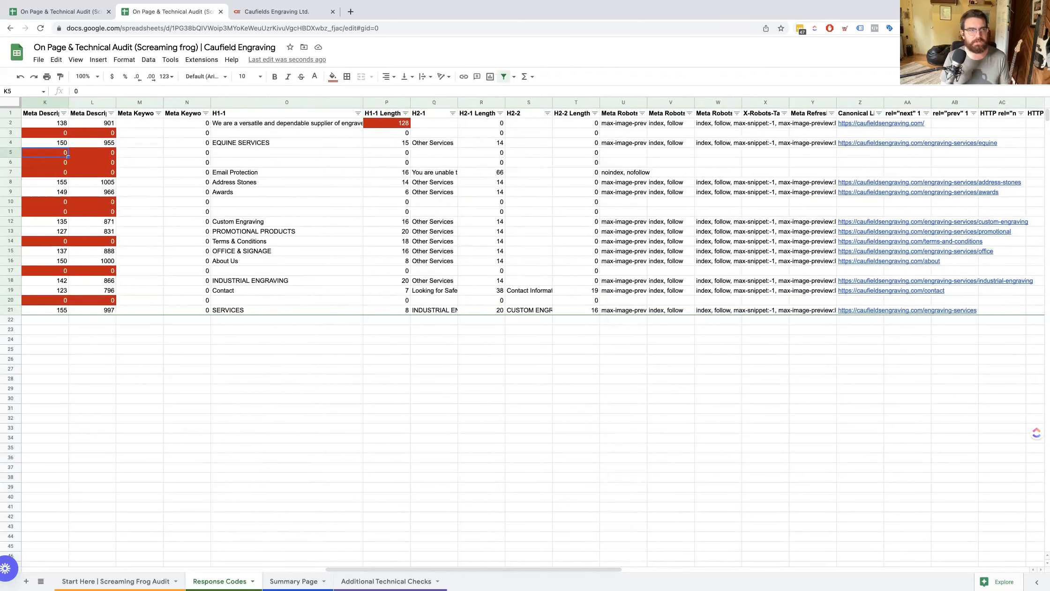
Filter the Status Code column to show only pages with status 200, excluding 301.
key(Left)
key(Left)
key(Left)
key(Left)
key(Left)
key(Left)
key(Left)
key(Left)
key(Left)
click(112, 113)
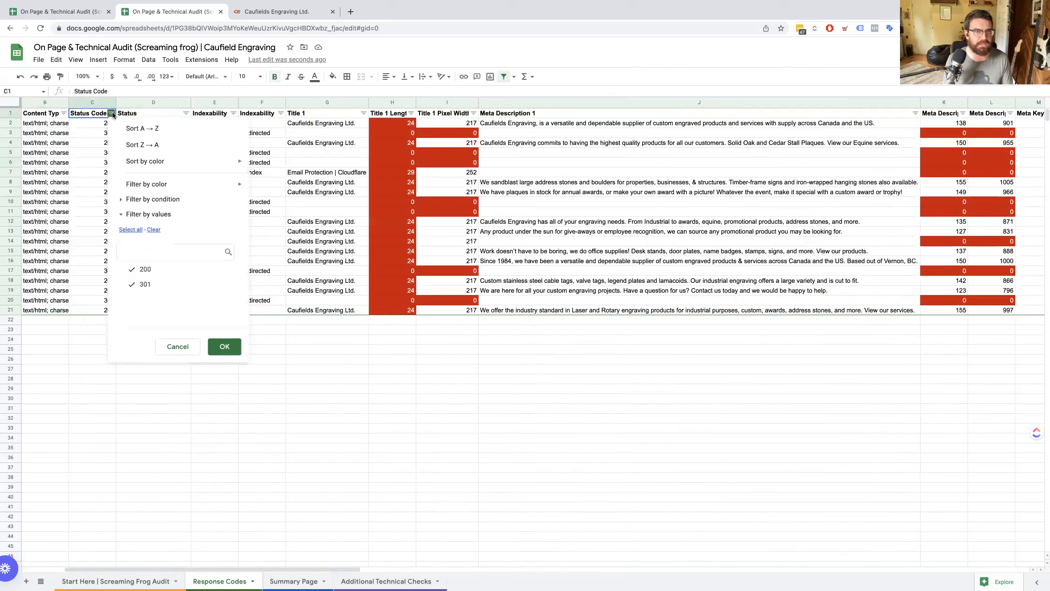
click(91, 115)
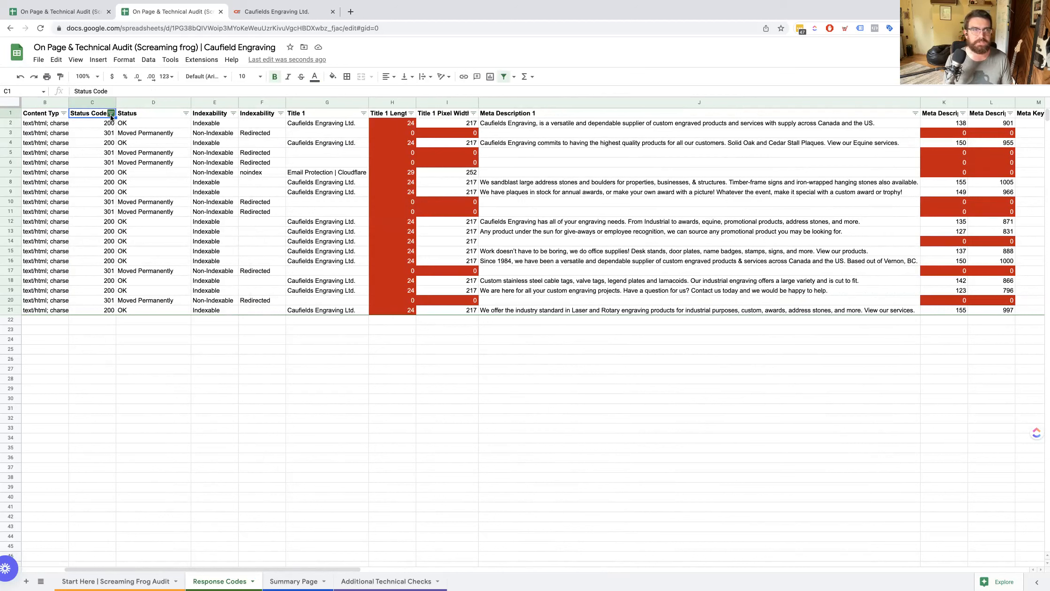
click(111, 114)
click(187, 285)
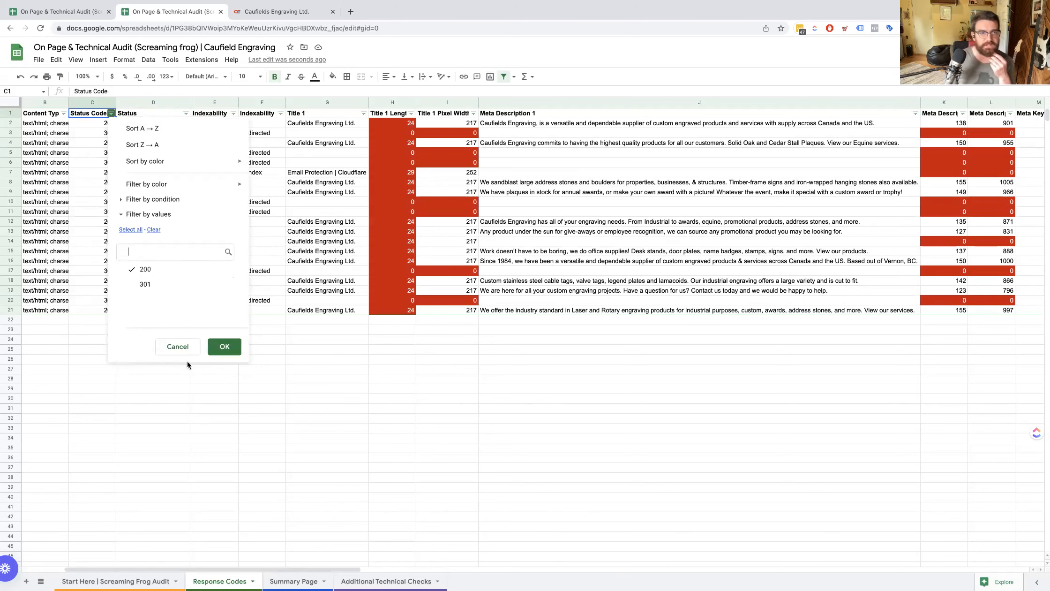
click(227, 349)
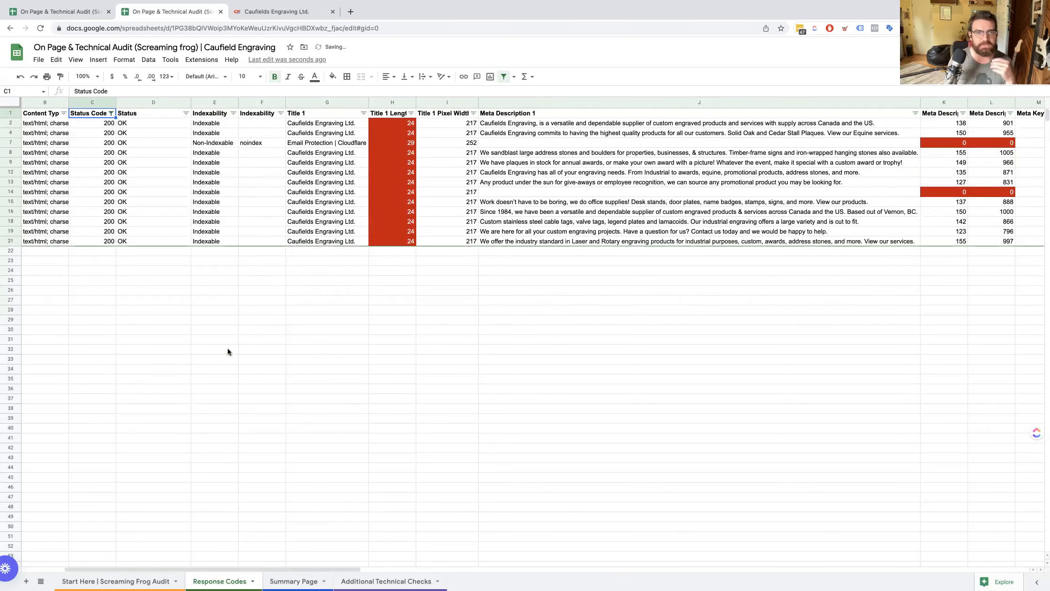
Examine the Title 1 entries alongside the indexability and title length of the filtered pages.
click(471, 184)
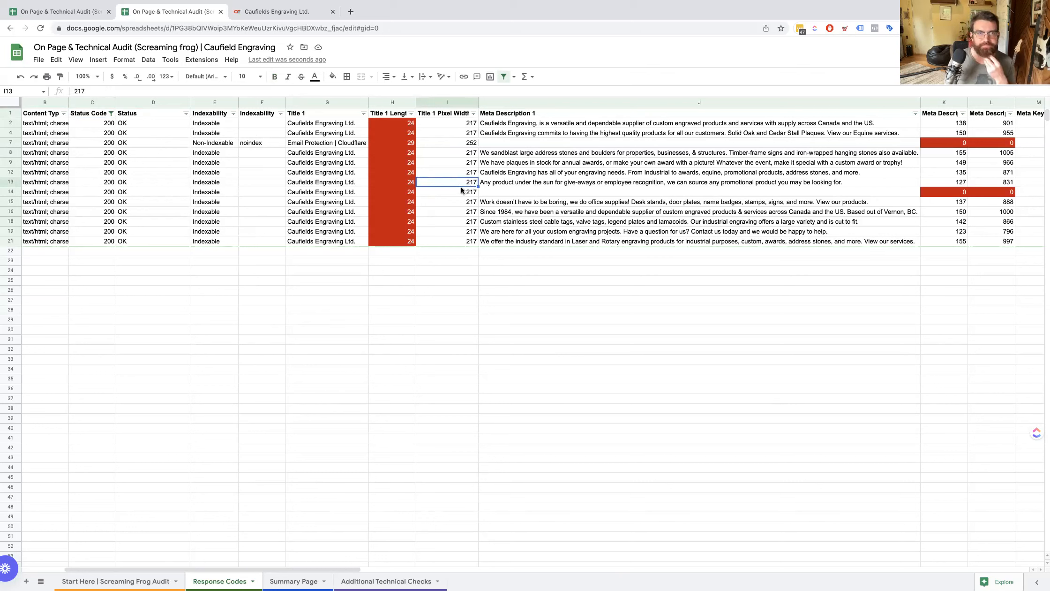
click(297, 176)
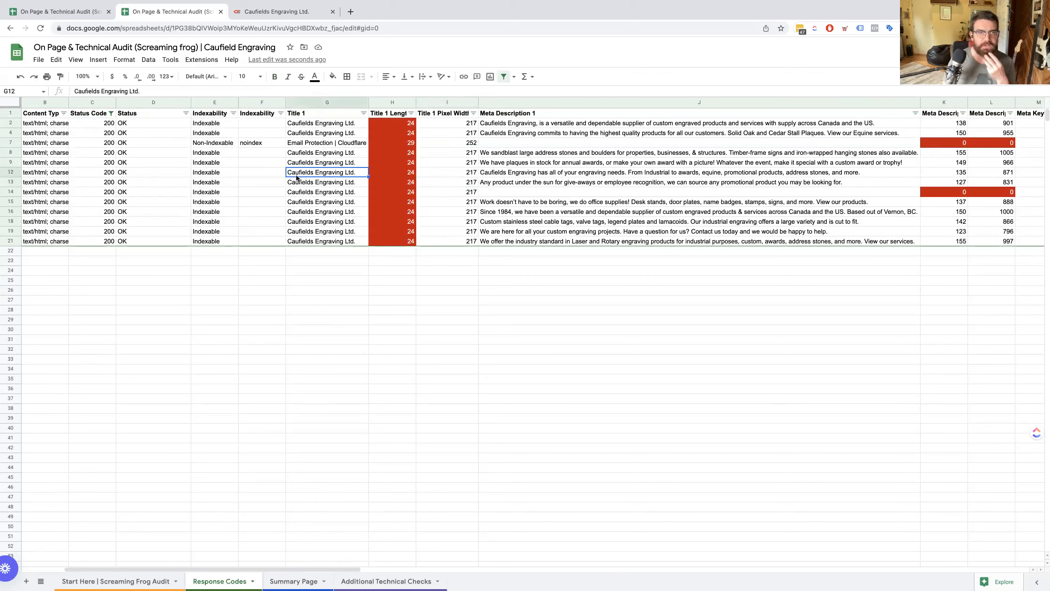
key(Left)
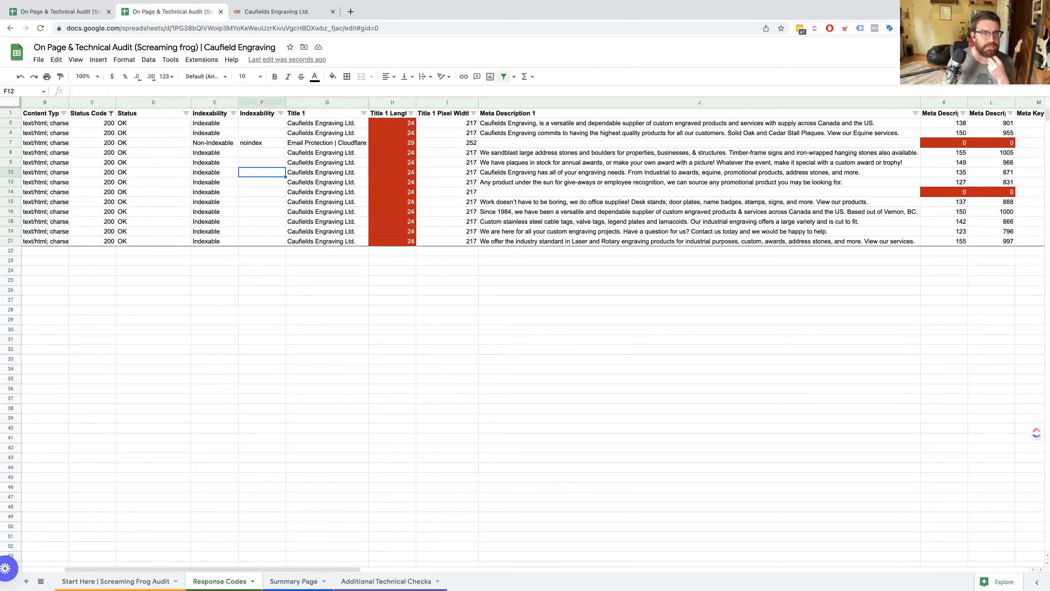
key(Left)
key(Left)
key(Left)
key(Left)
key(Left)
key(Right)
key(Right)
key(Right)
key(Right)
key(Right)
key(Right)
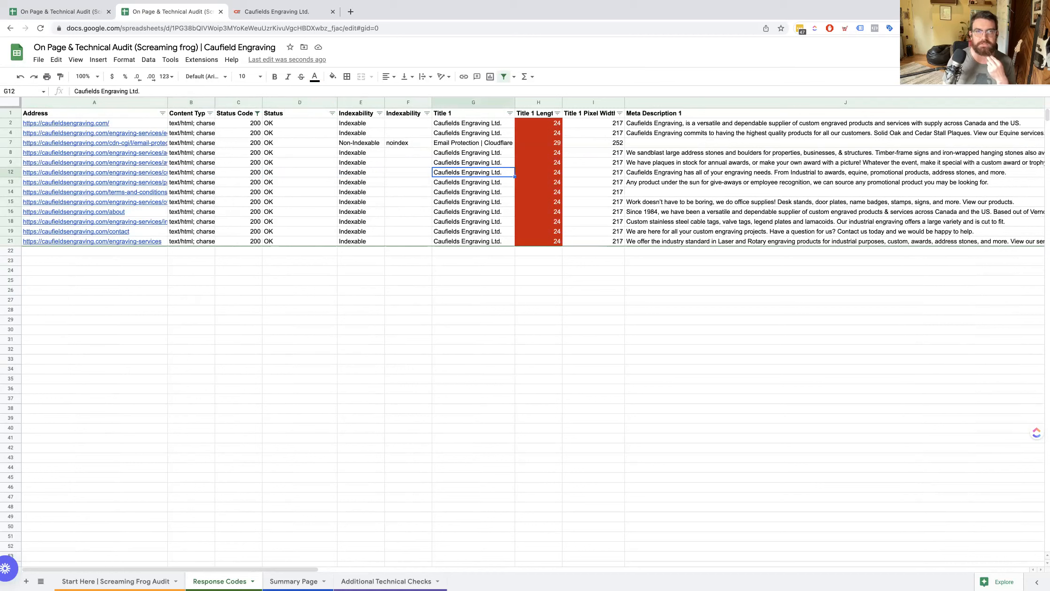
key(Left)
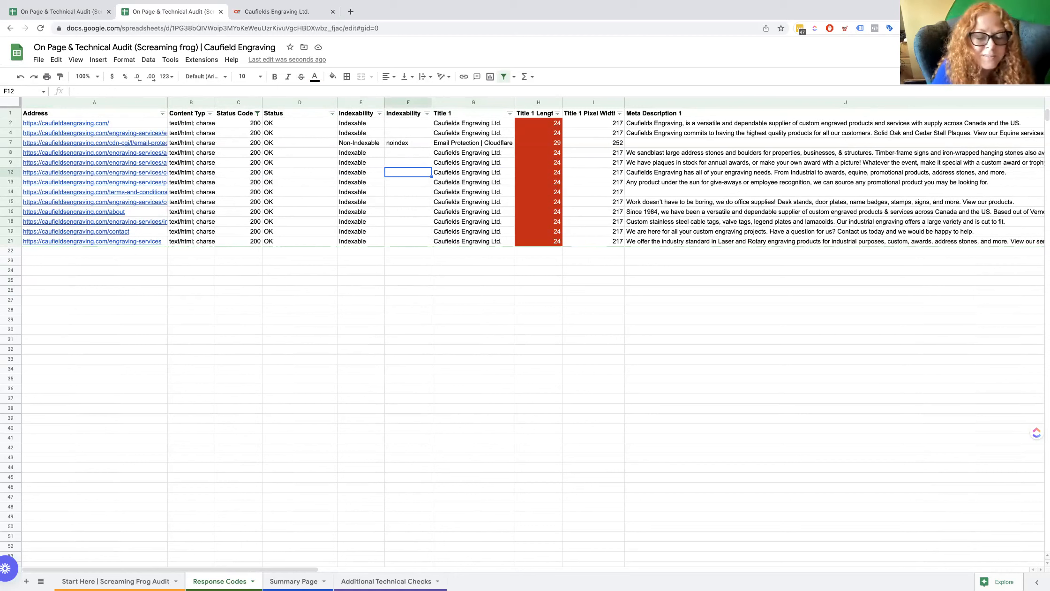
key(Right)
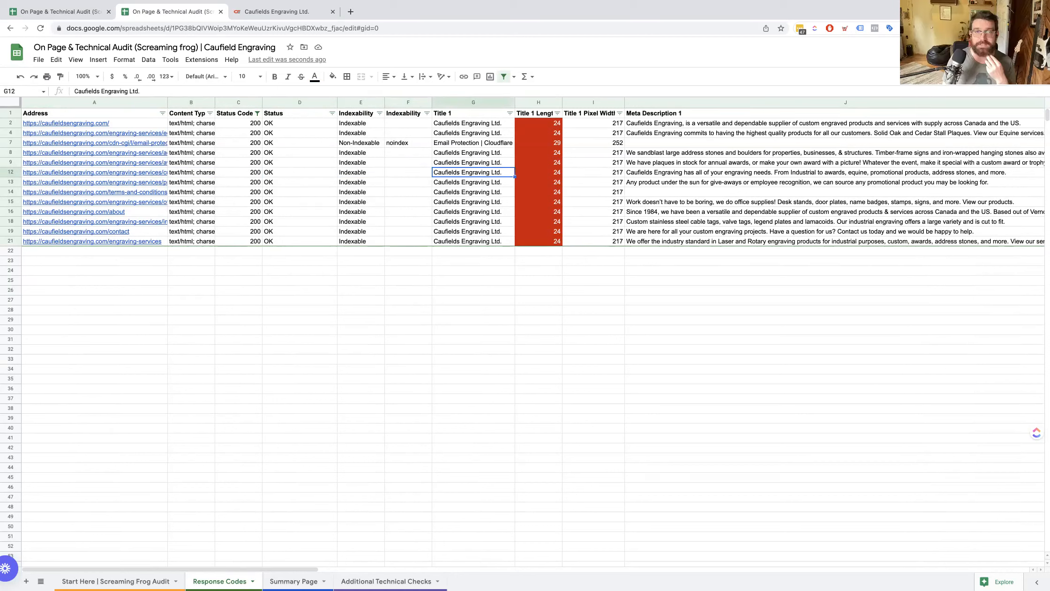
key(super+Up)
key(Down)
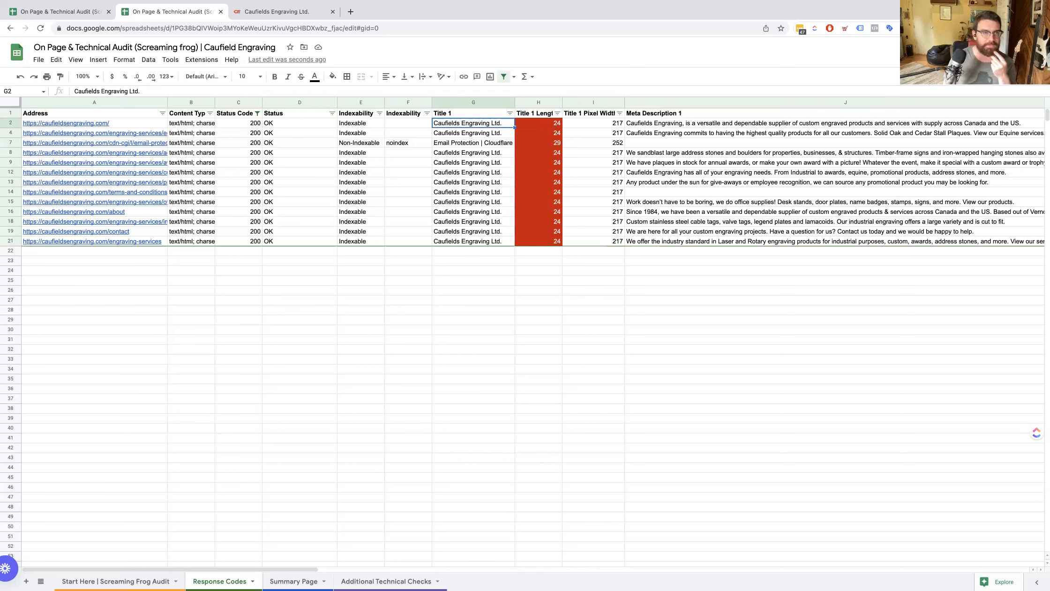
Compare the page addresses, meta descriptions and Title 1 entries of the filtered pages.
scroll(229, 165, down, 1)
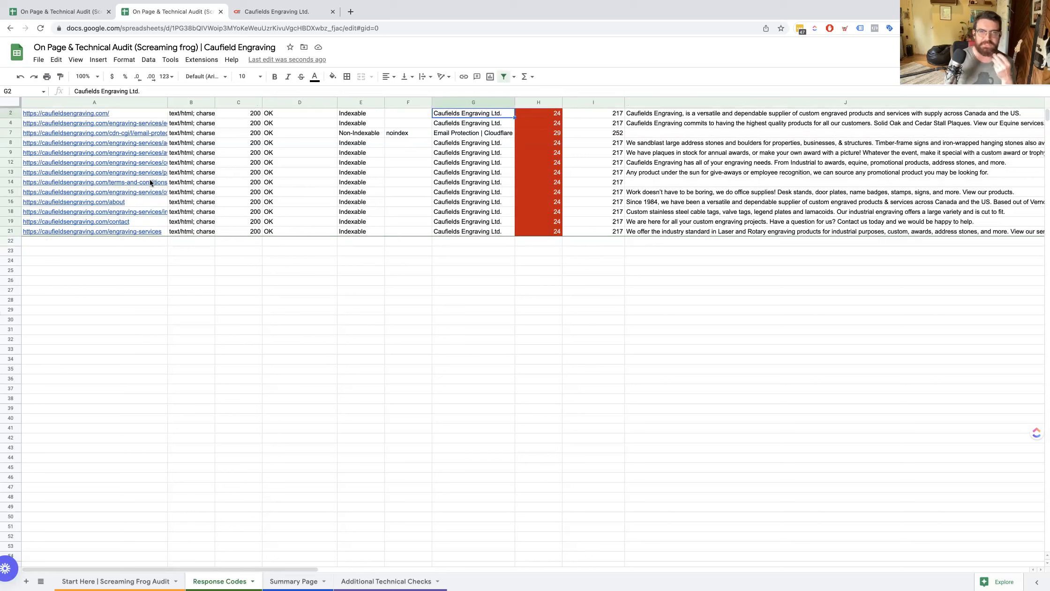
mouse_move(150, 183)
click(107, 241)
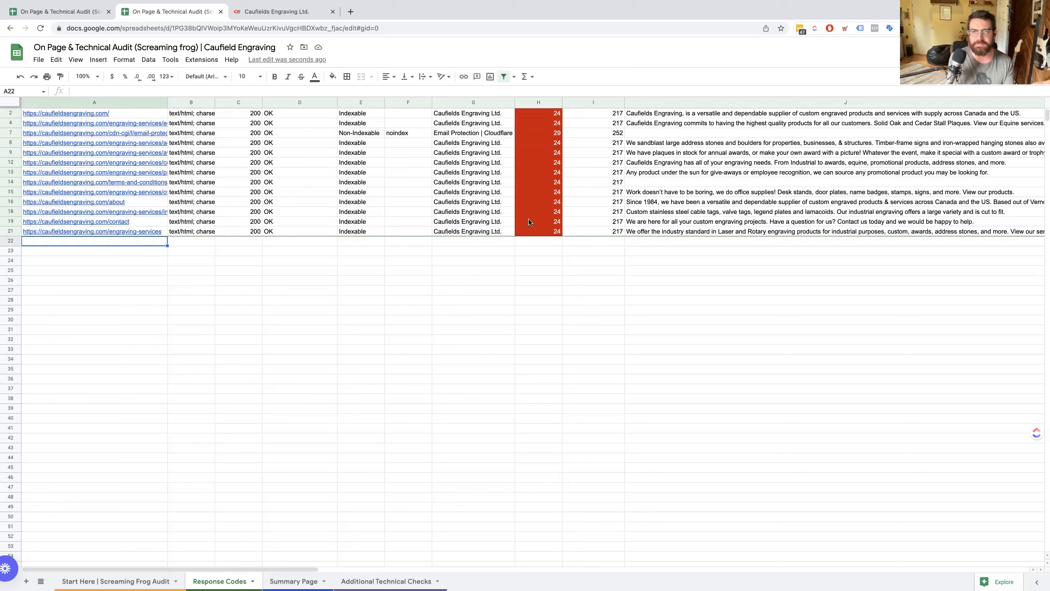
scroll(715, 224, up, 1)
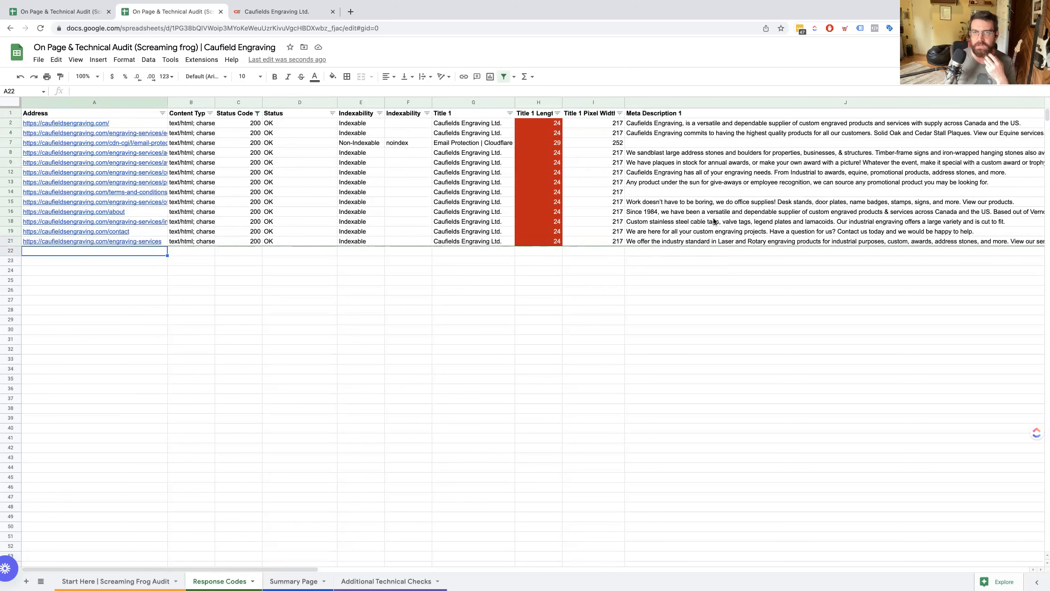
drag(667, 174, 657, 181)
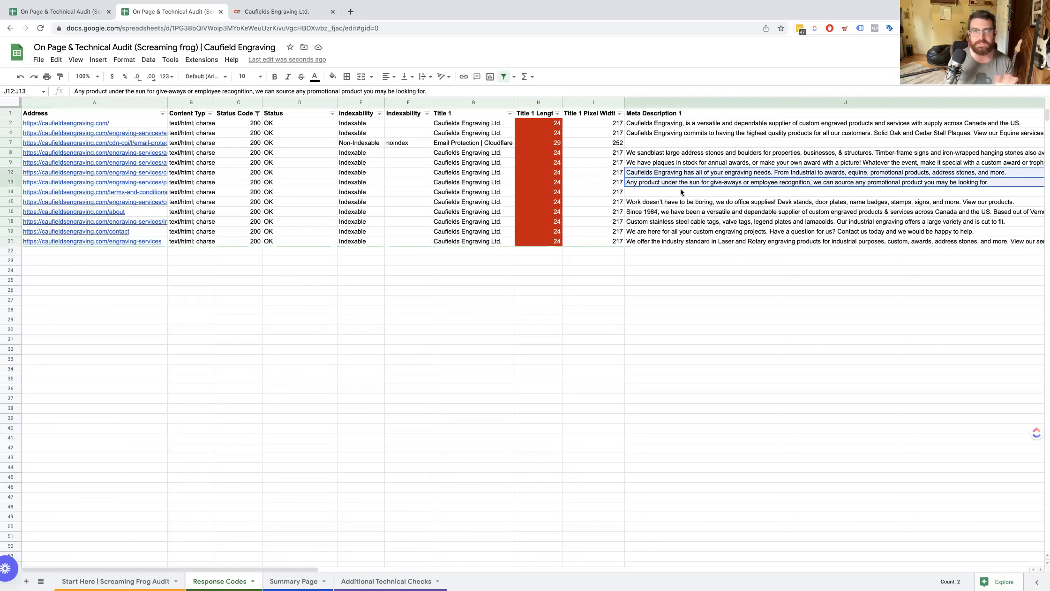
scroll(680, 189, down, 1)
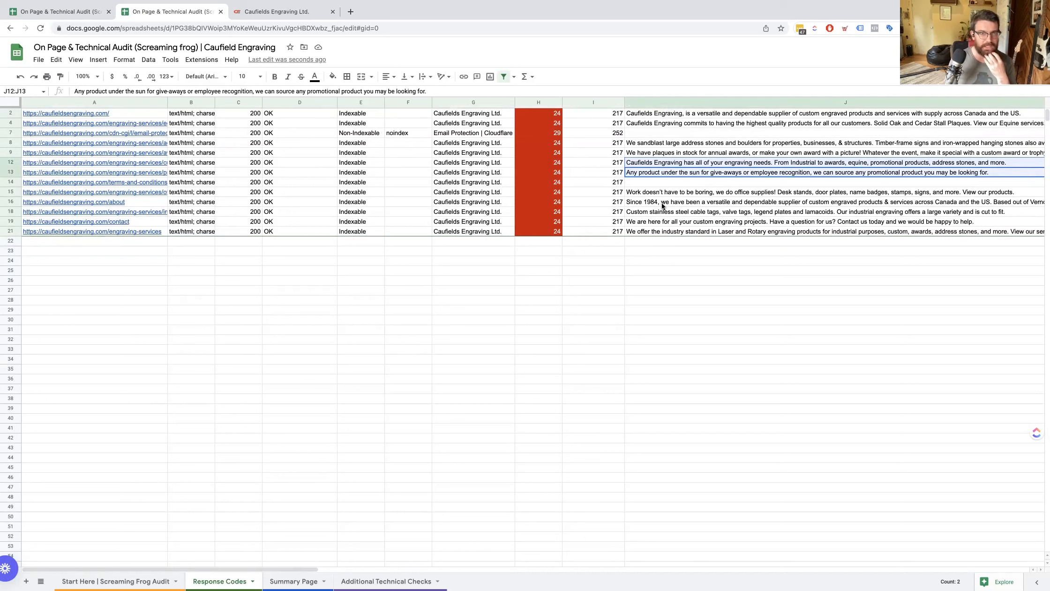
click(691, 213)
key(Left)
key(Left)
key(Left)
key(Left)
key(Right)
key(ctrl+Up)
key(Down)
key(Down)
key(Down)
key(Down)
key(Down)
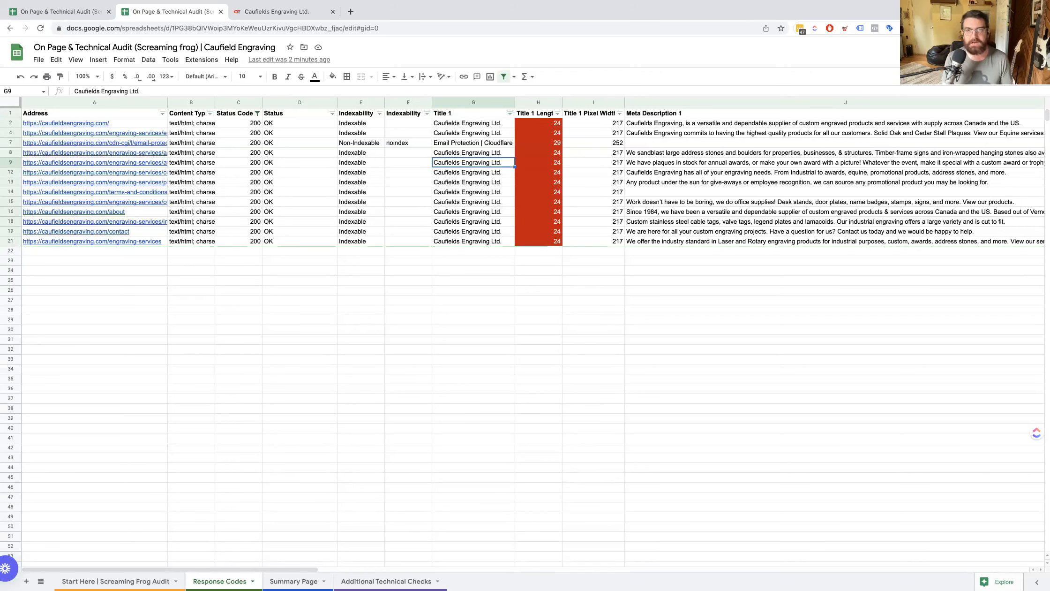
Check the meta description lengths and pixel widths and the meta keyword columns, following the office page's row.
click(704, 202)
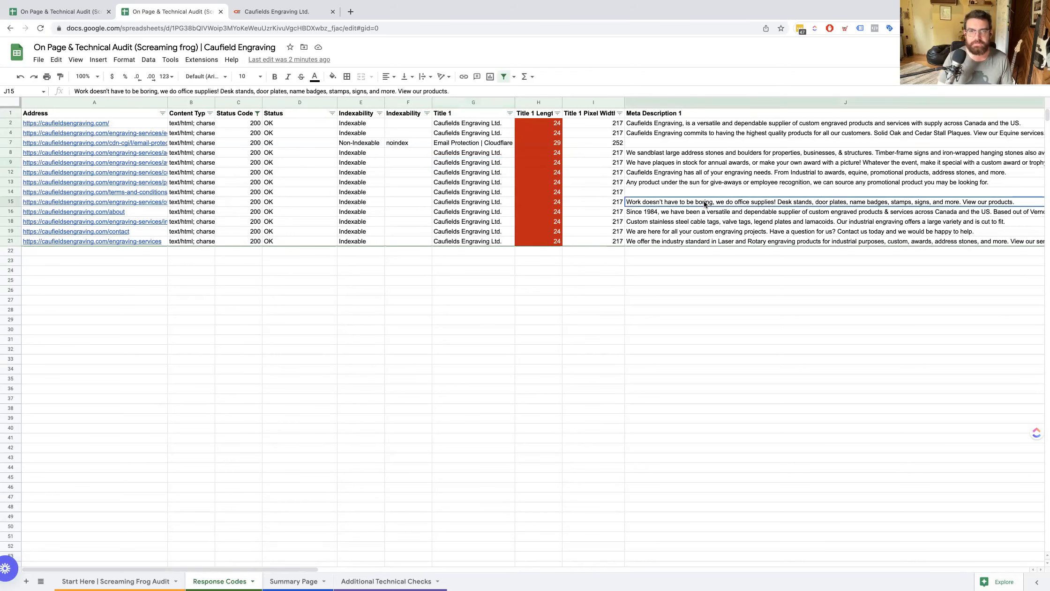
key(Right)
key(Right)
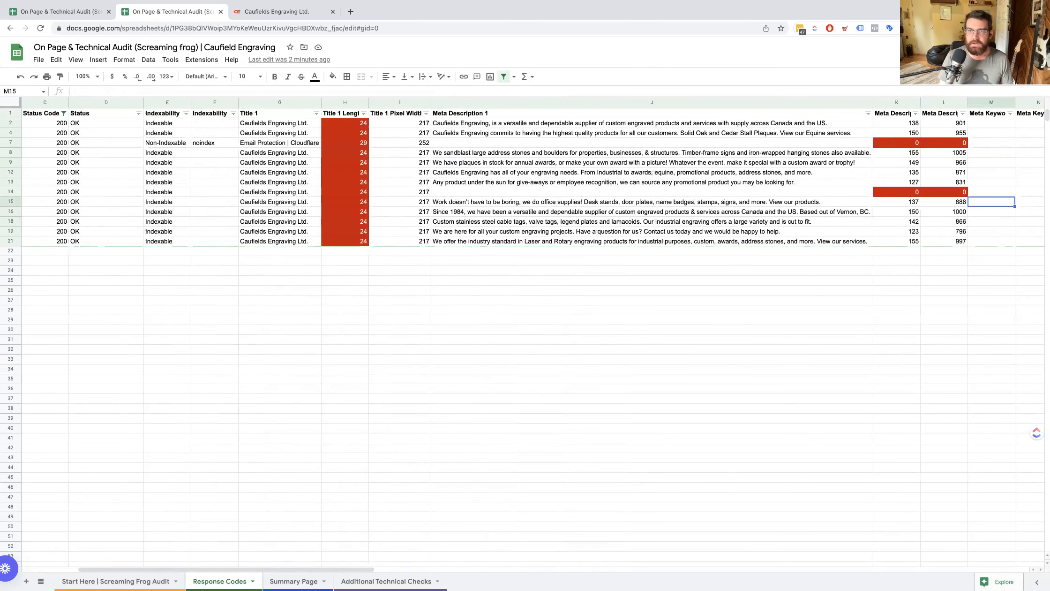
key(Left)
key(Right)
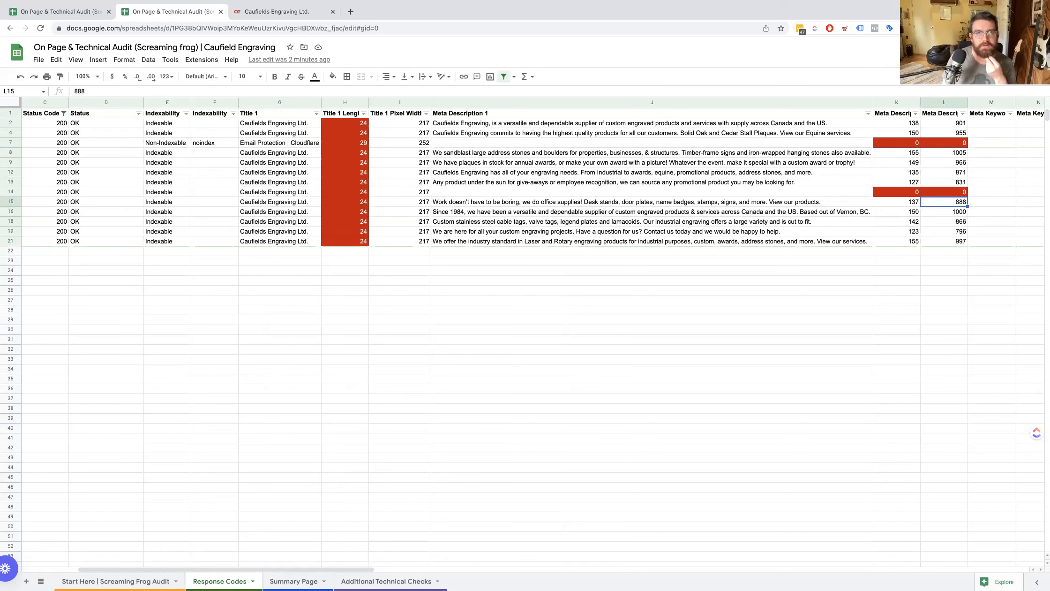
key(Right)
key(Right)
key(Right)
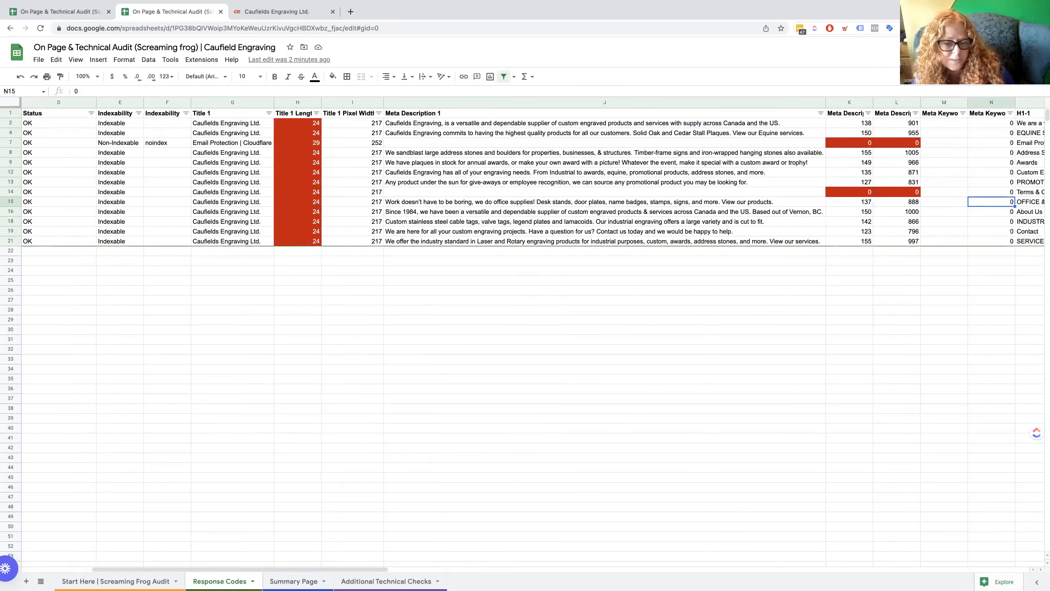
Review the H1-1, H1-1 Length and H2-1 columns around the Office & Signage and Terms & Conditions rows.
key(Right)
key(Right)
key(Left)
key(Right)
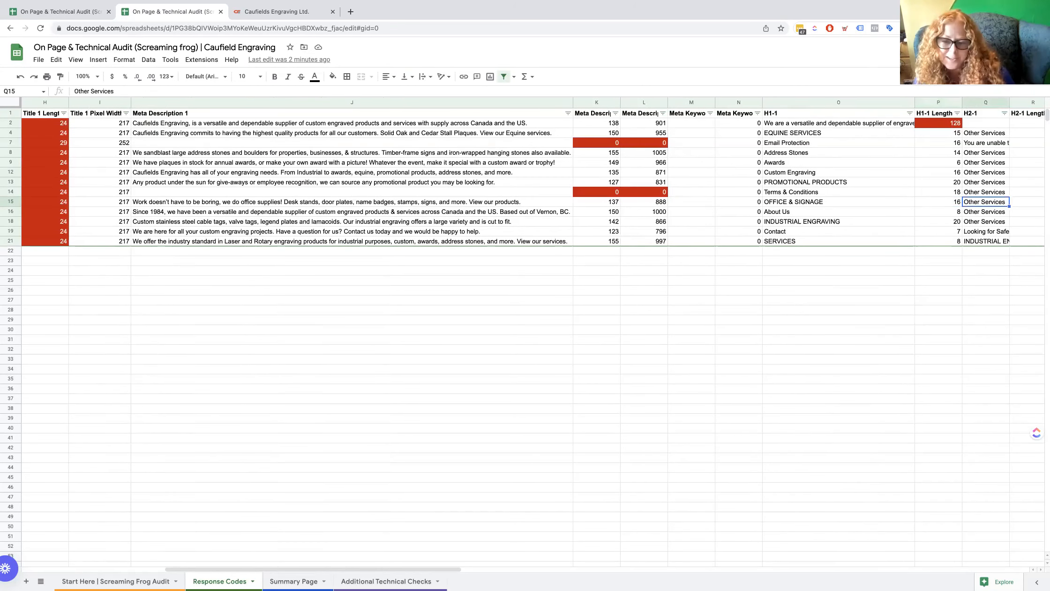
key(Right)
key(Left)
key(Left)
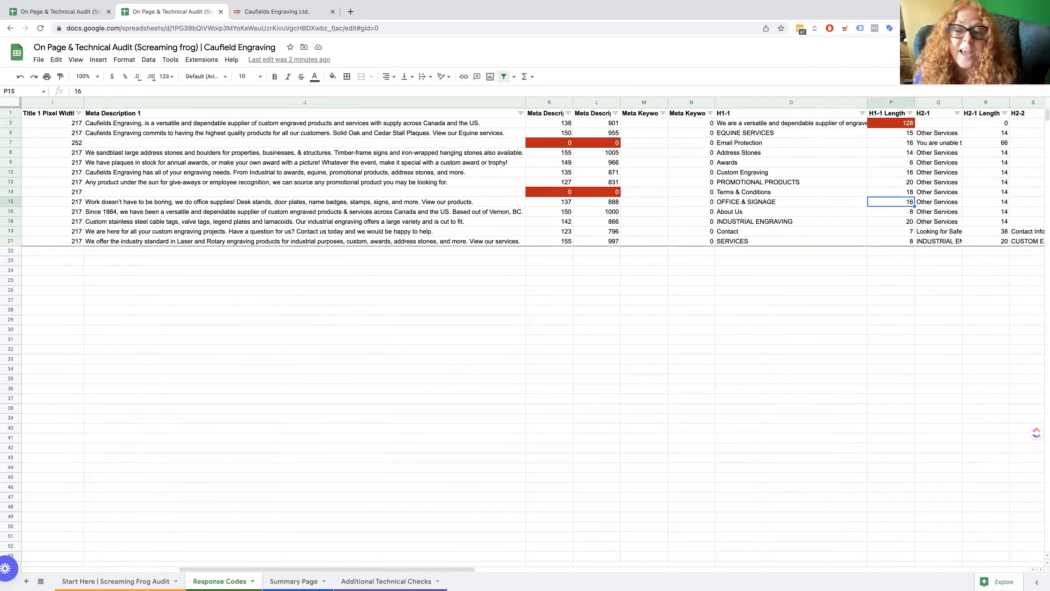
key(Right)
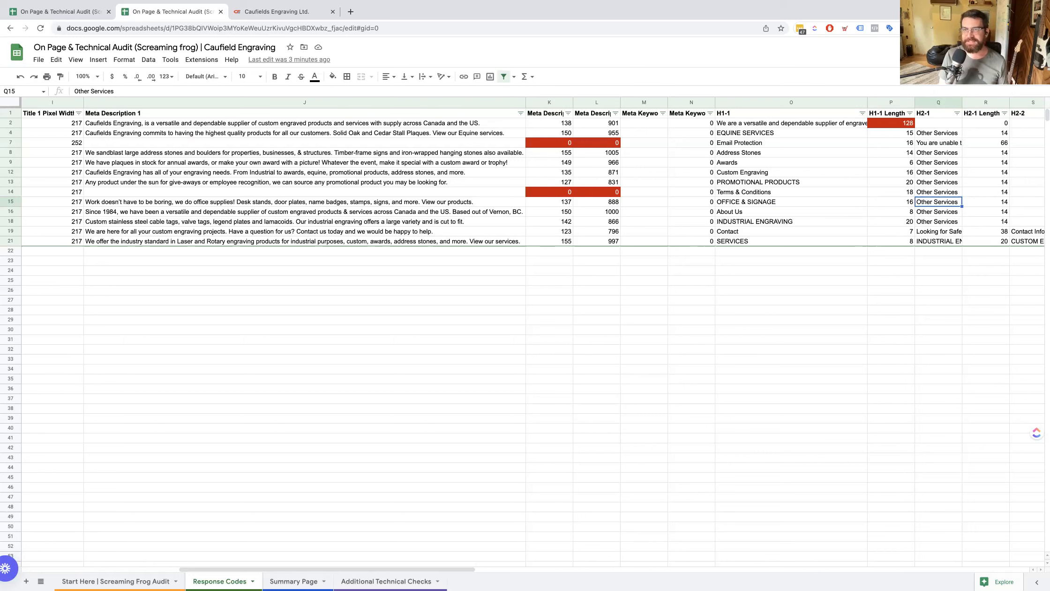
key(Left)
key(Left)
key(Left)
key(Up)
key(Right)
key(Right)
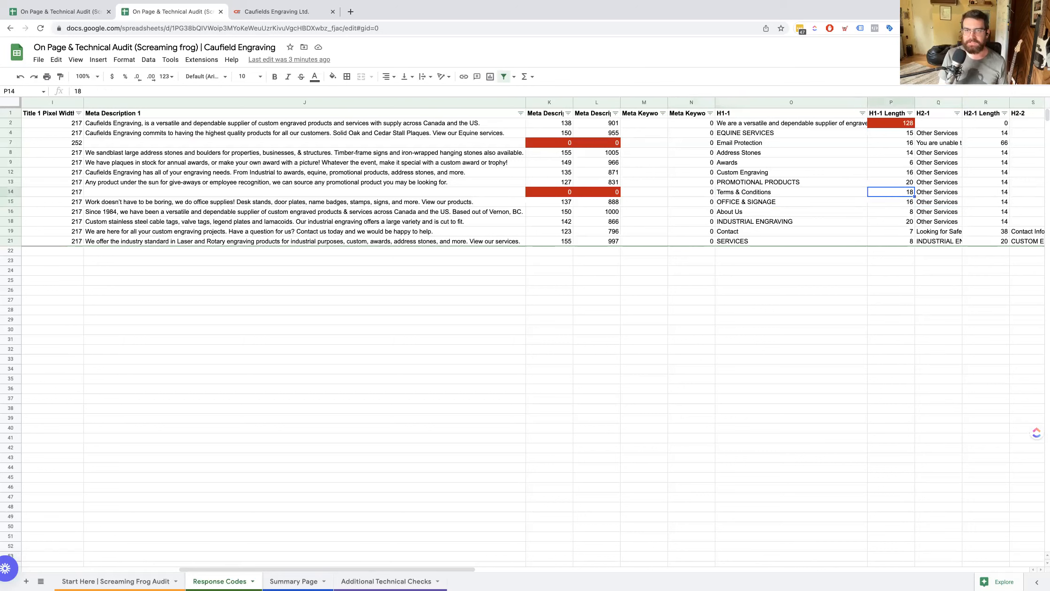
Inspect the homepage's full H1-1 text and compare the H1-1 and H2-1 headings down to the Address Stones row.
key(Left)
key(Up)
key(Up)
key(Up)
key(Up)
key(Up)
key(Up)
key(Up)
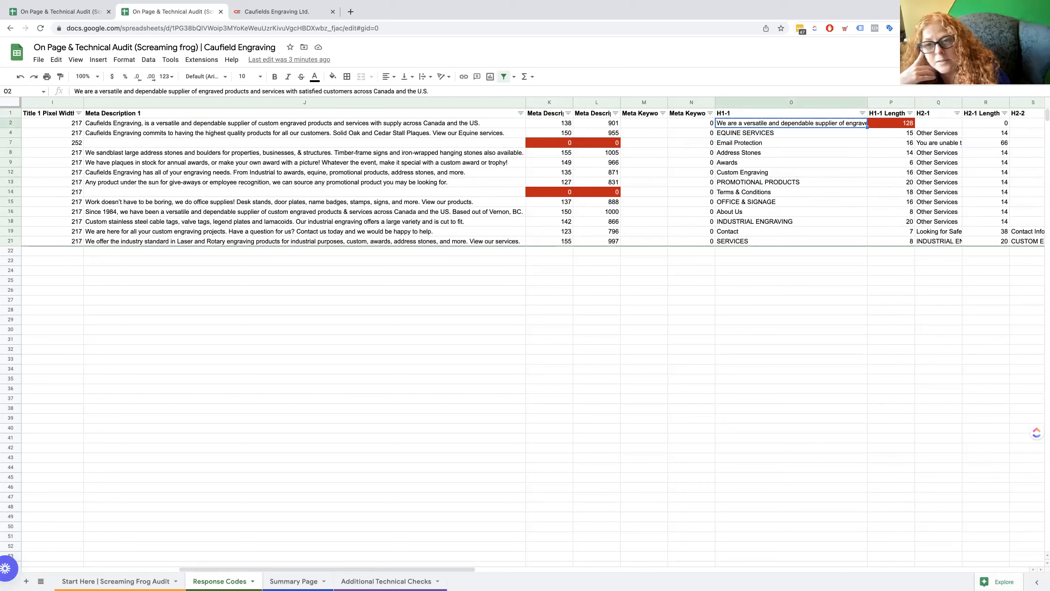
key(Down)
key(Right)
key(Right)
key(Up)
key(Up)
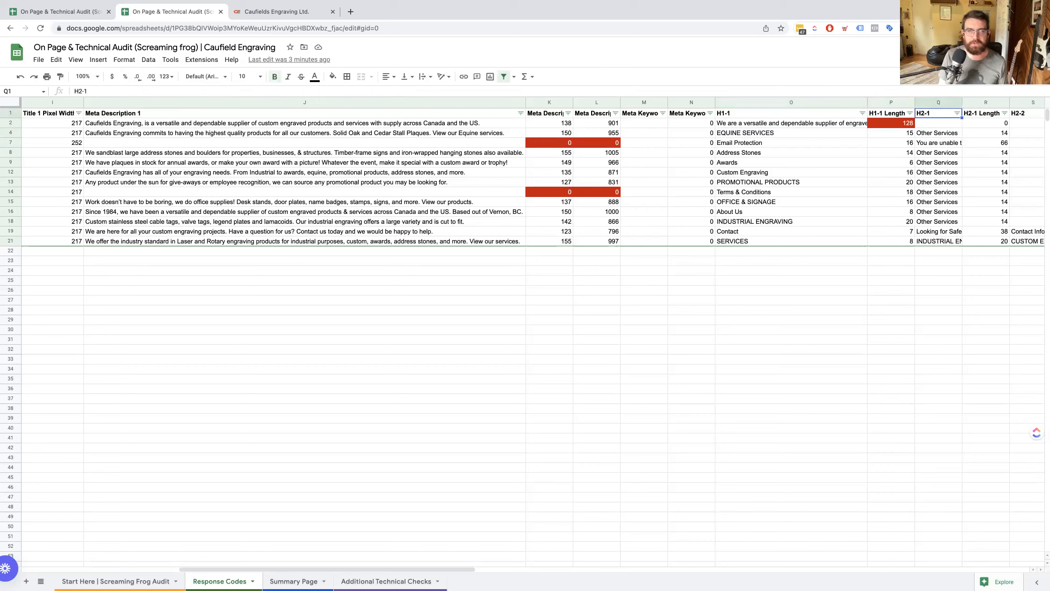
click(938, 133)
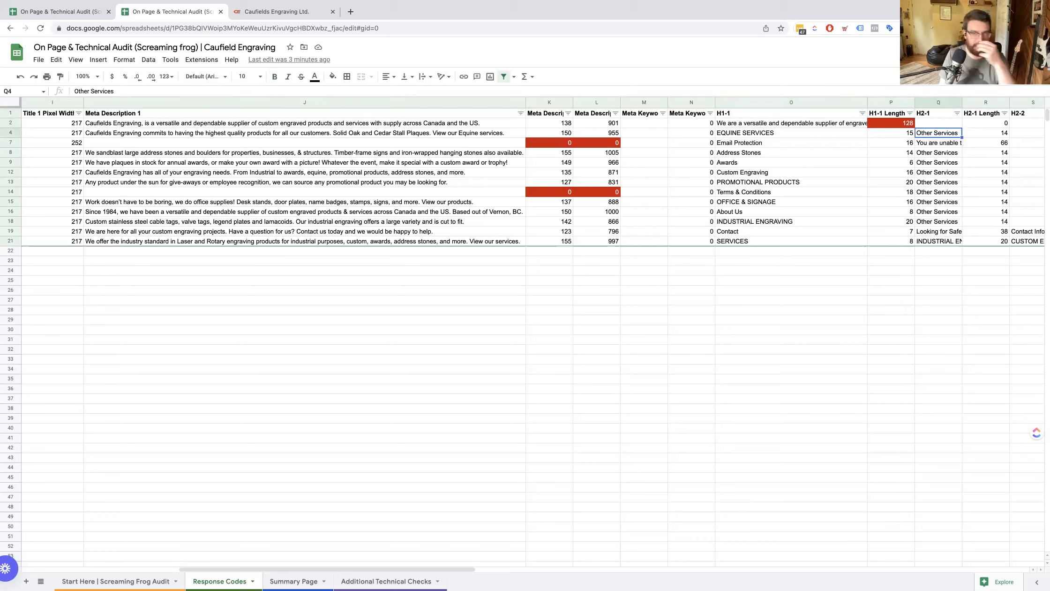
key(Down)
key(Down)
key(Left)
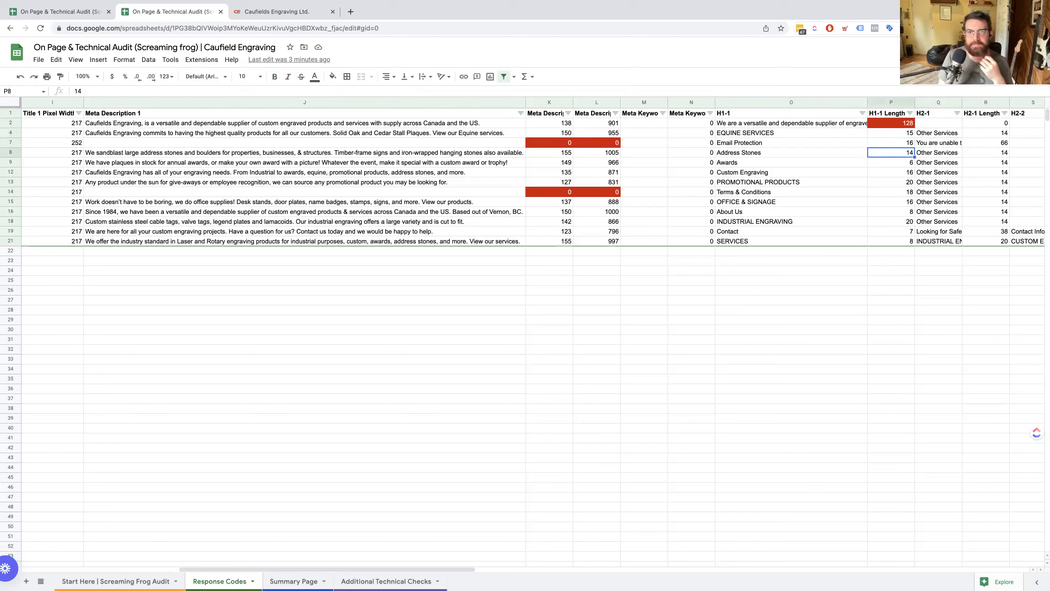
key(Left)
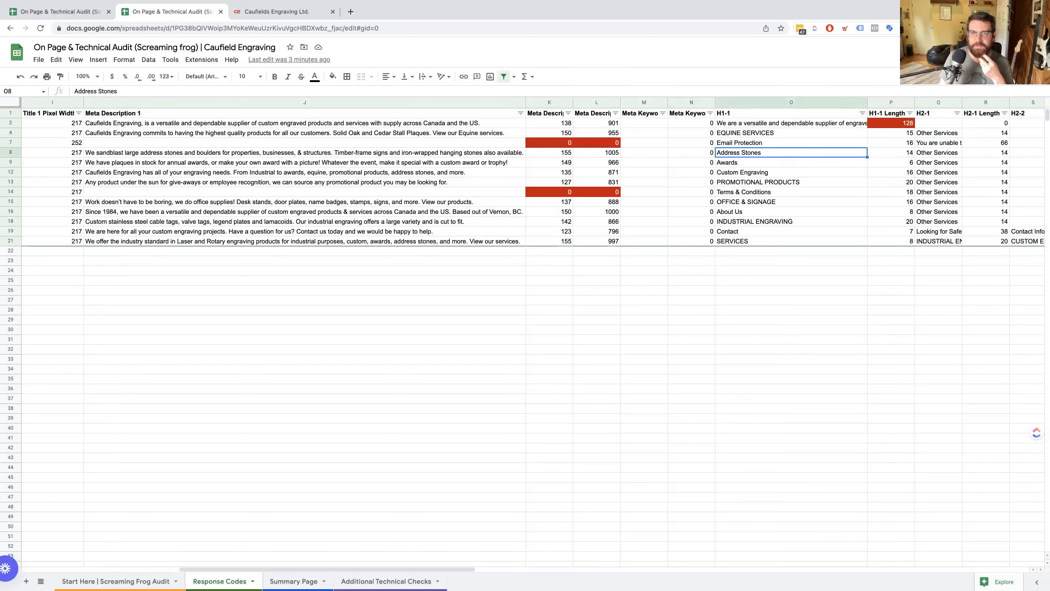
Examine the H1-1 headings through the Promotional Products row and the H2-1 headings beside them at a larger size.
key(super+equal)
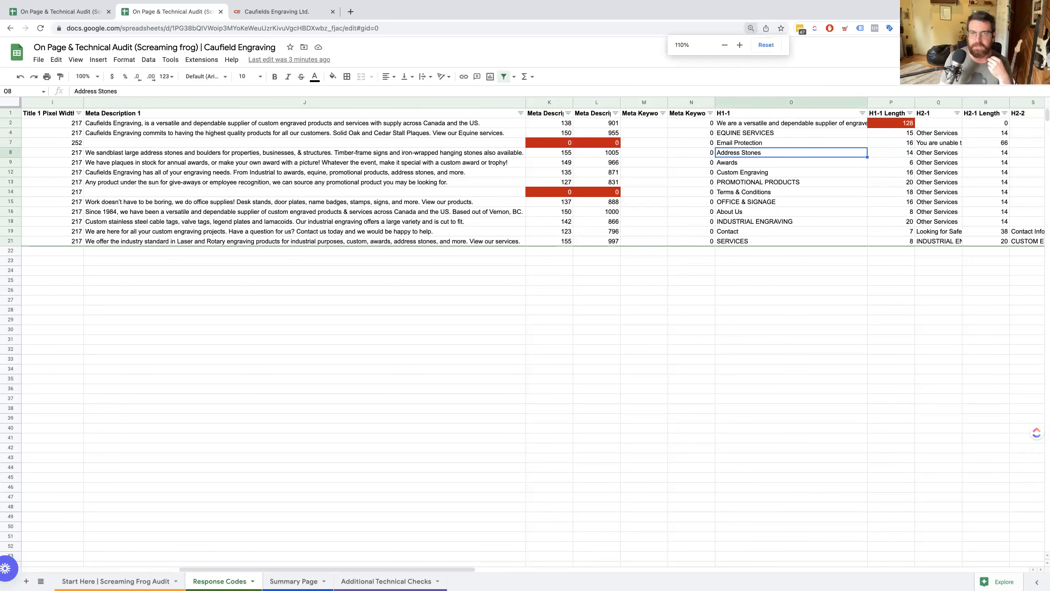
key(super+equal)
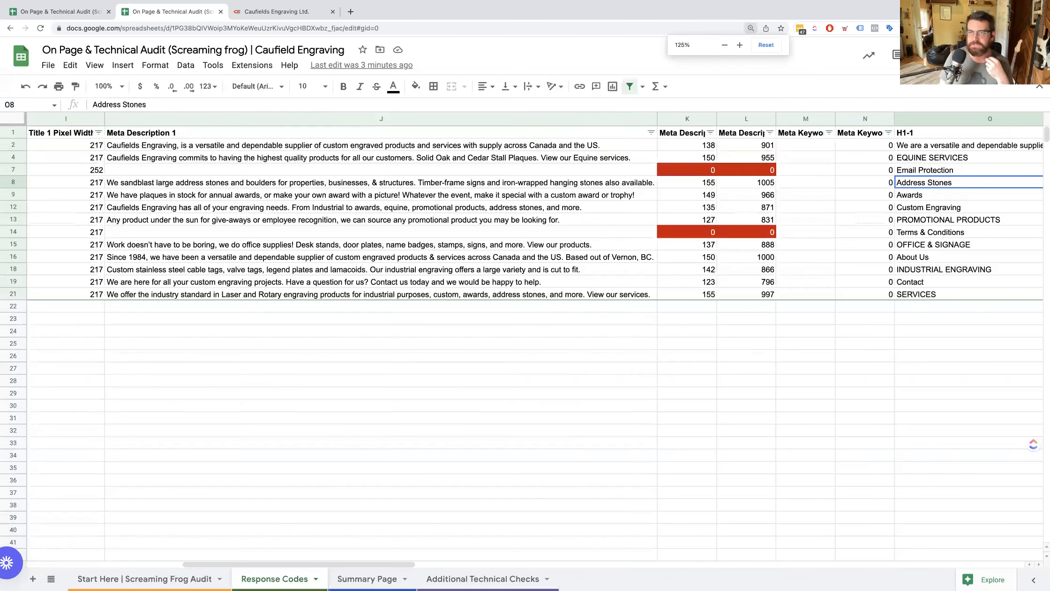
key(Right)
key(Left)
key(Up)
key(Up)
key(Up)
key(Down)
key(Down)
key(Down)
key(Down)
key(Down)
key(Down)
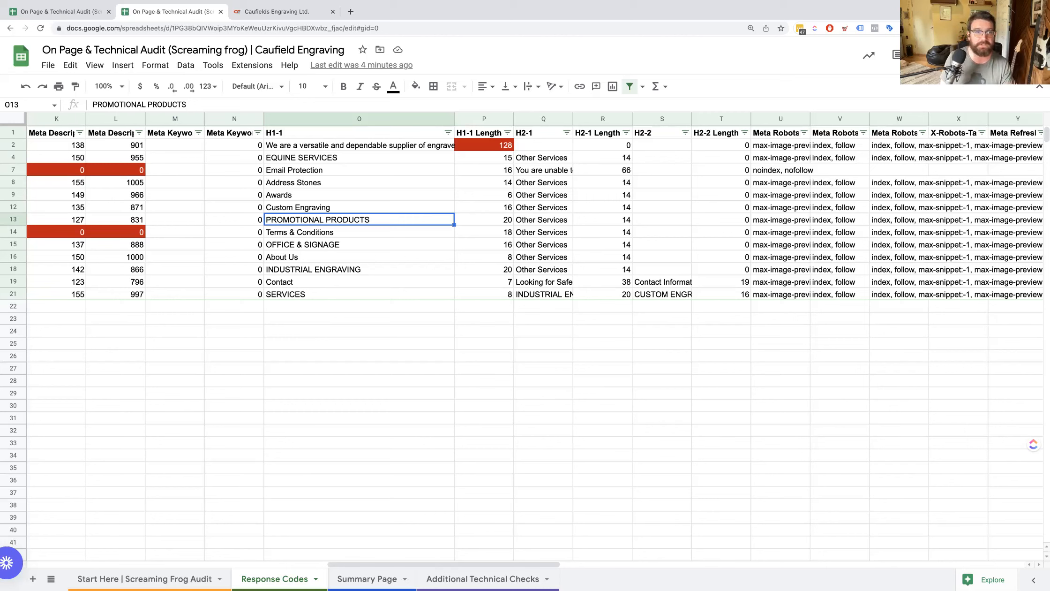
key(Right)
key(Right)
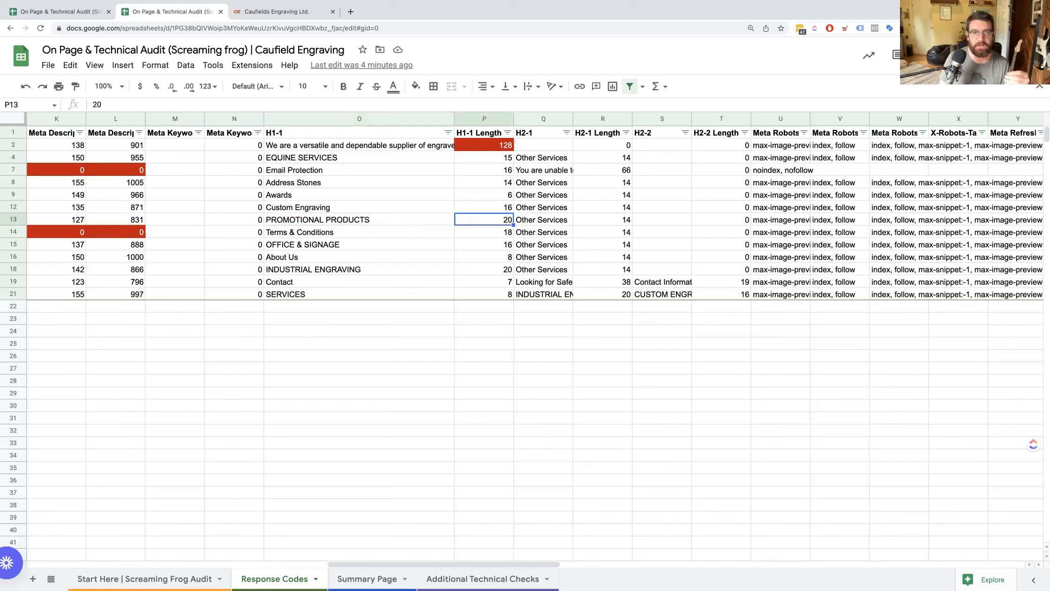
key(Up)
key(Up)
key(Up)
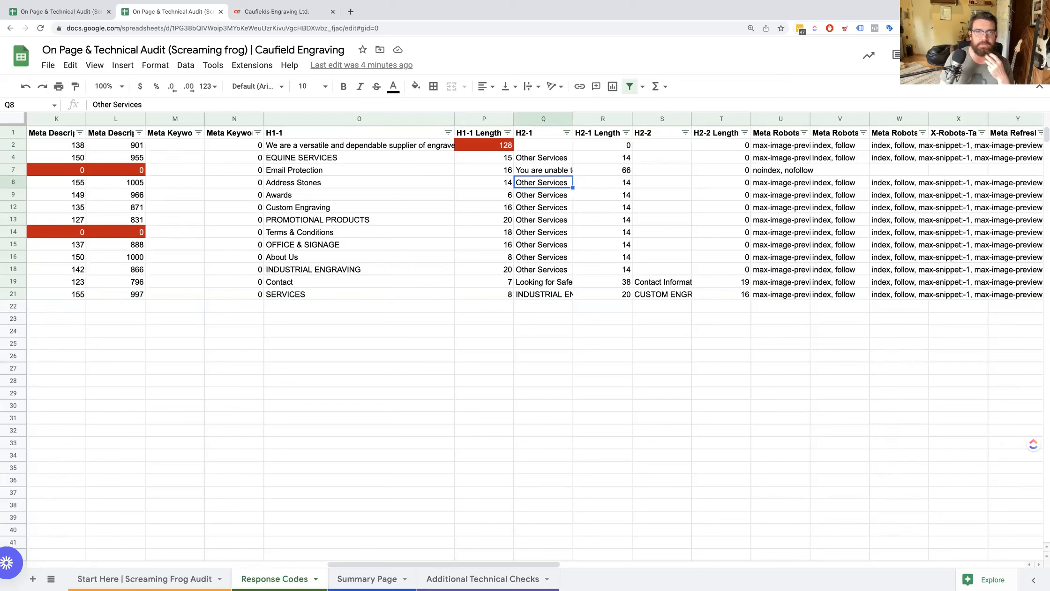
Review the H2-1 and H2-1 Length columns from the Address Stones row to the headers, and the meta robots to Text Ratio columns.
key(Up)
key(Down)
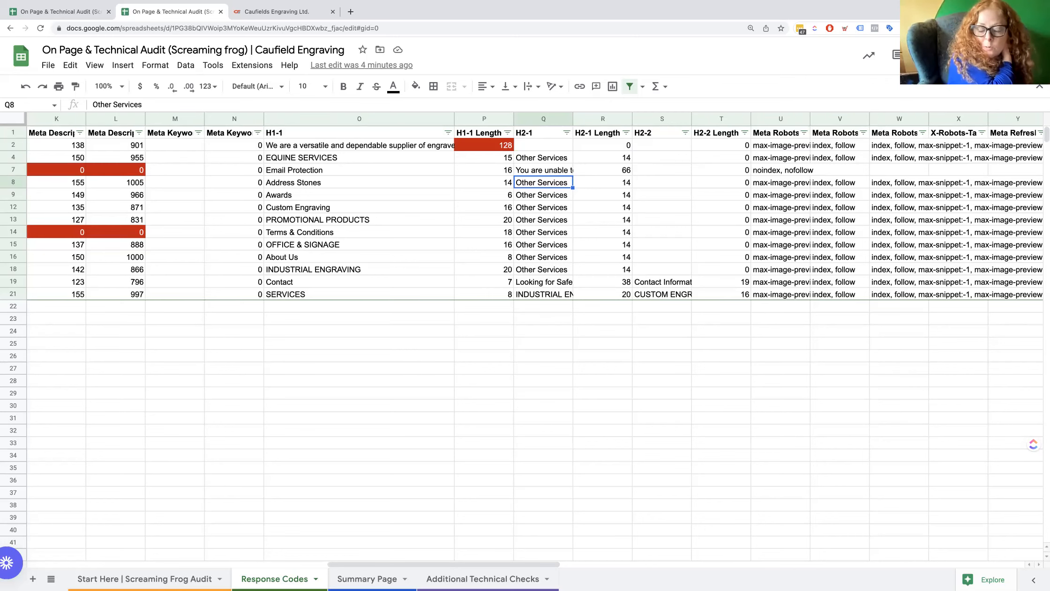
click(602, 182)
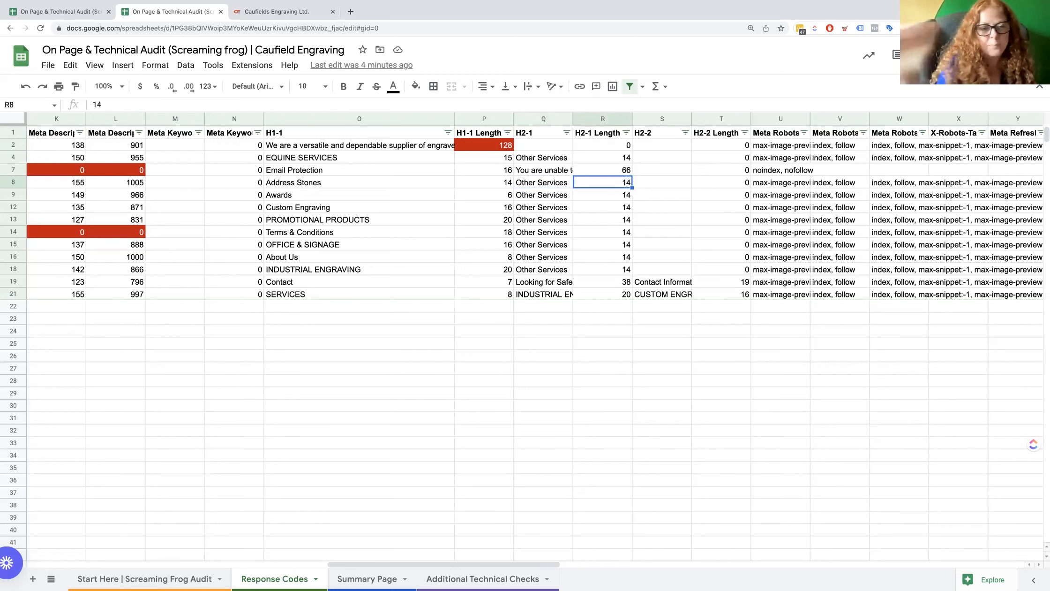
key(Up)
key(Up)
key(Up)
key(Up)
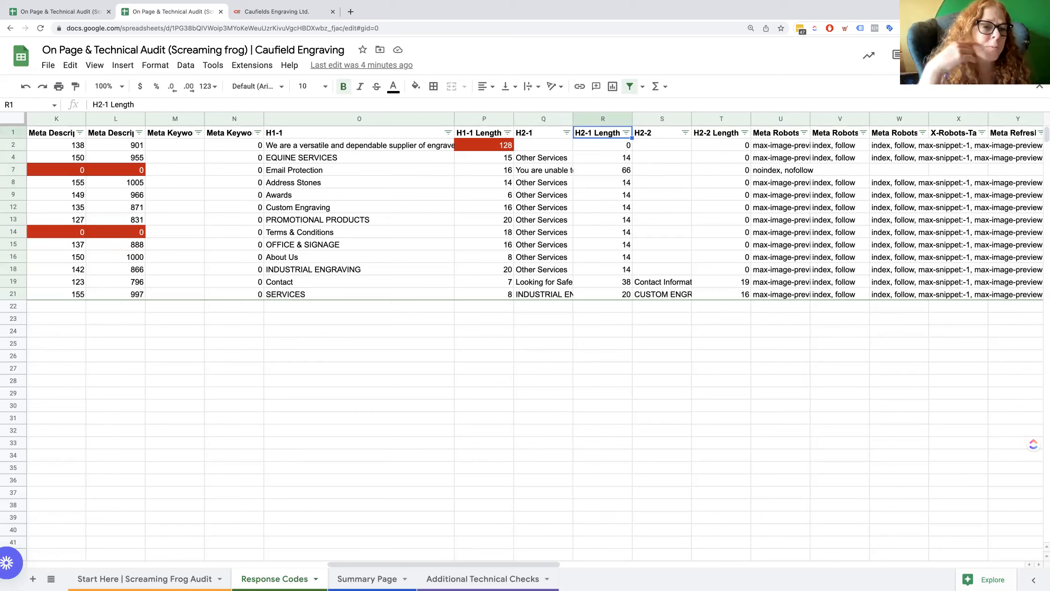
key(Left)
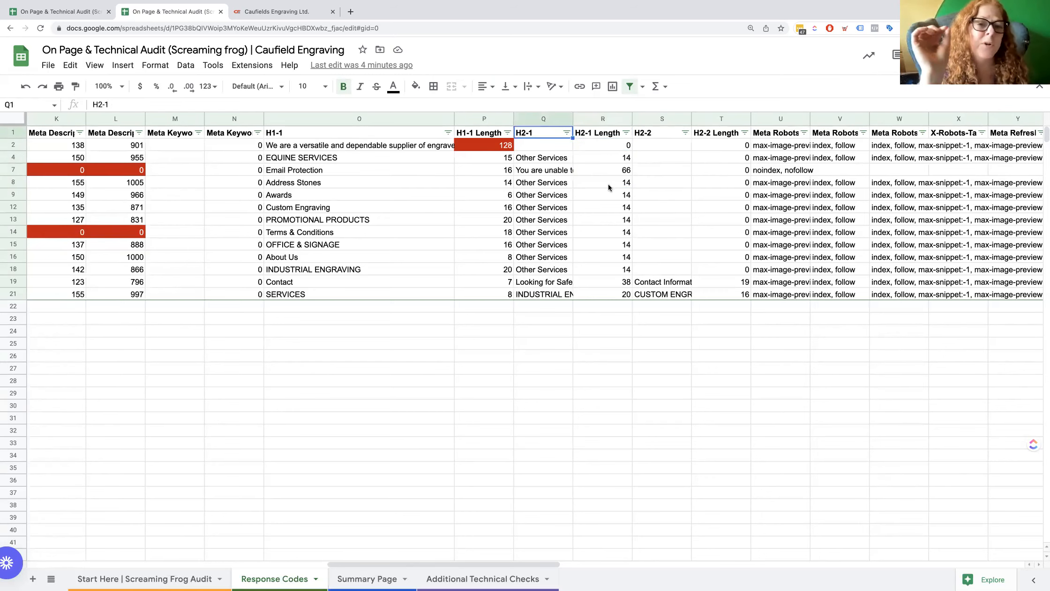
scroll(563, 183, right, 10)
mouse_move(560, 182)
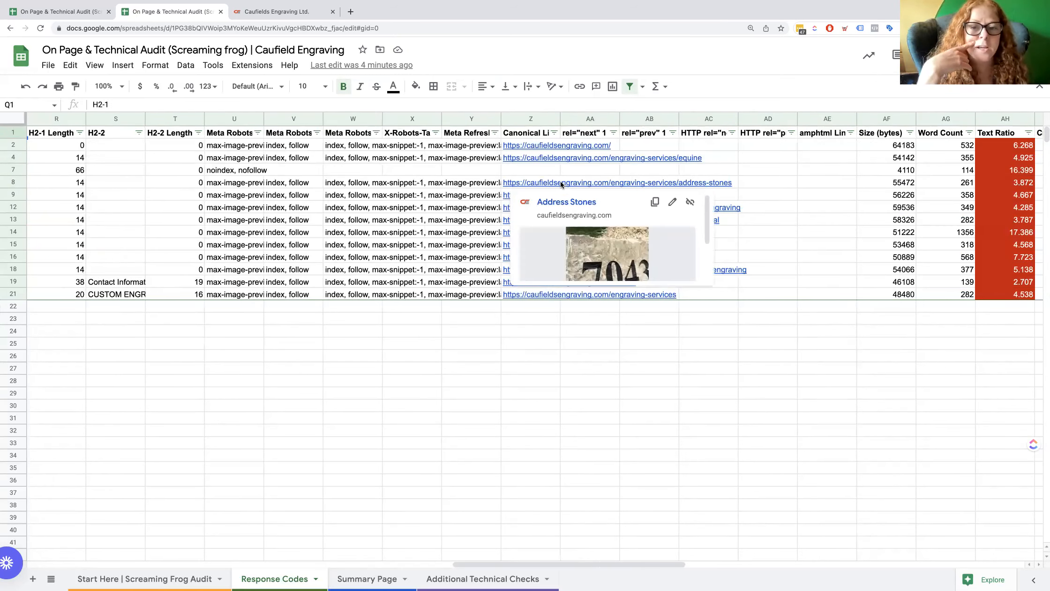
Widen the Meta Description 1 Length column to fit its full header.
key(Left)
key(Left)
key(Left)
key(Left)
key(Left)
key(Left)
key(Left)
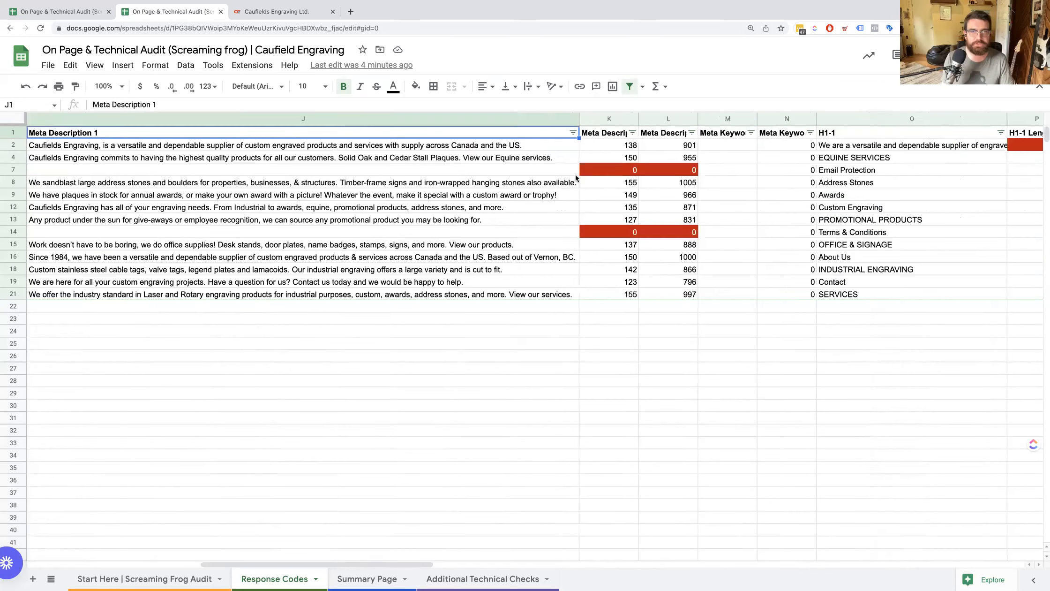
double_click(638, 121)
click(750, 120)
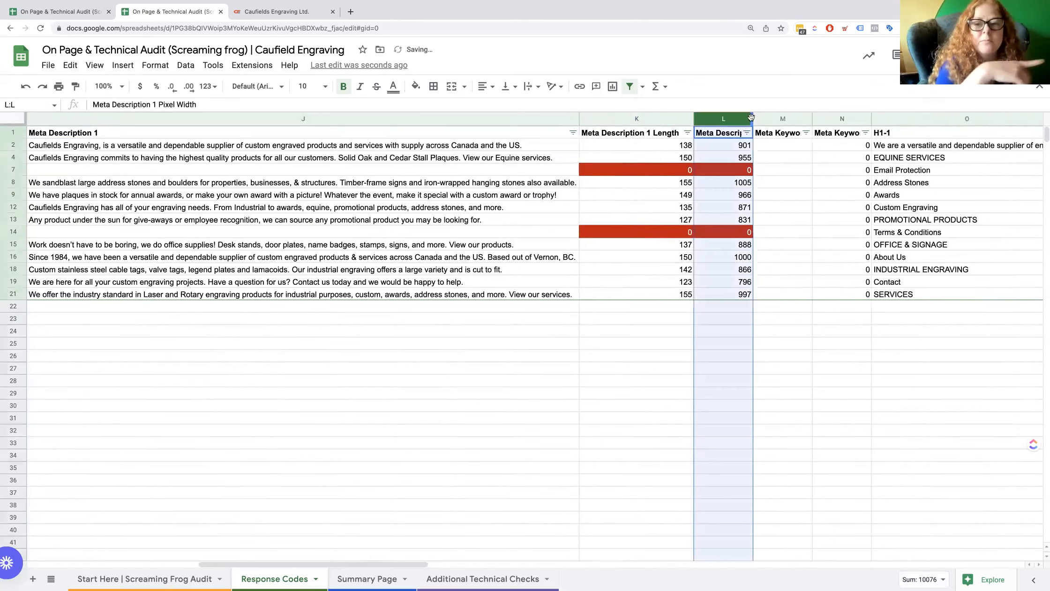
Select the entire header row and fit the Last Modified, Response Time and Hash columns to their contents.
key(ctrl+Home)
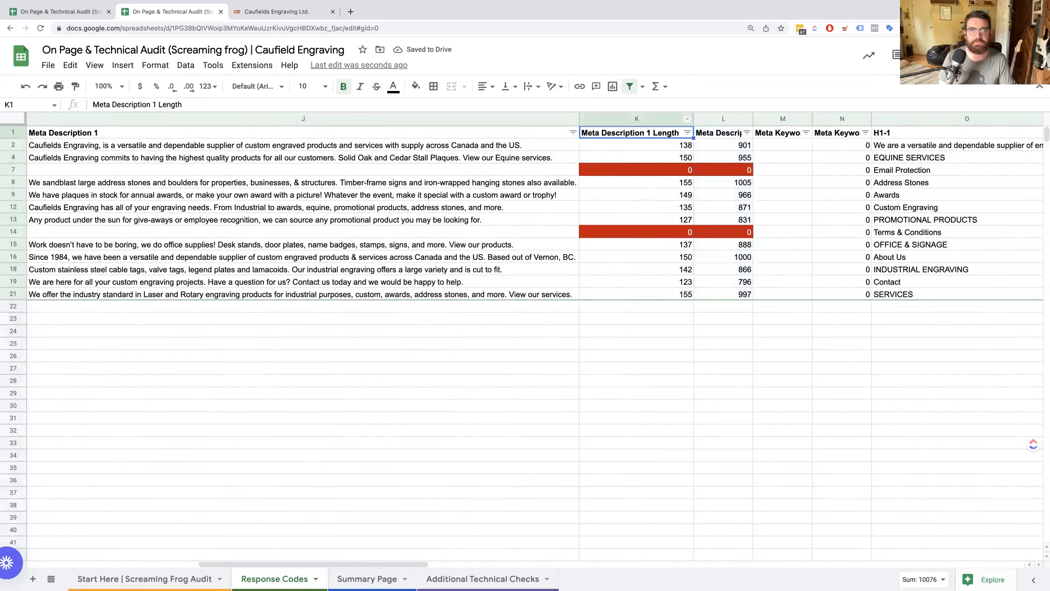
key(ctrl+shift+Right)
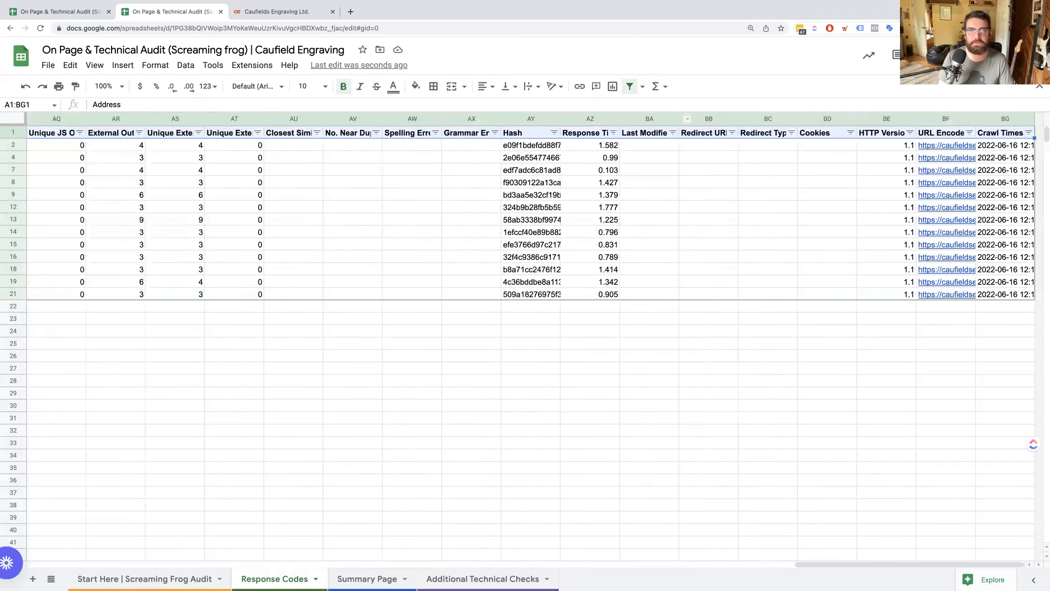
double_click(678, 119)
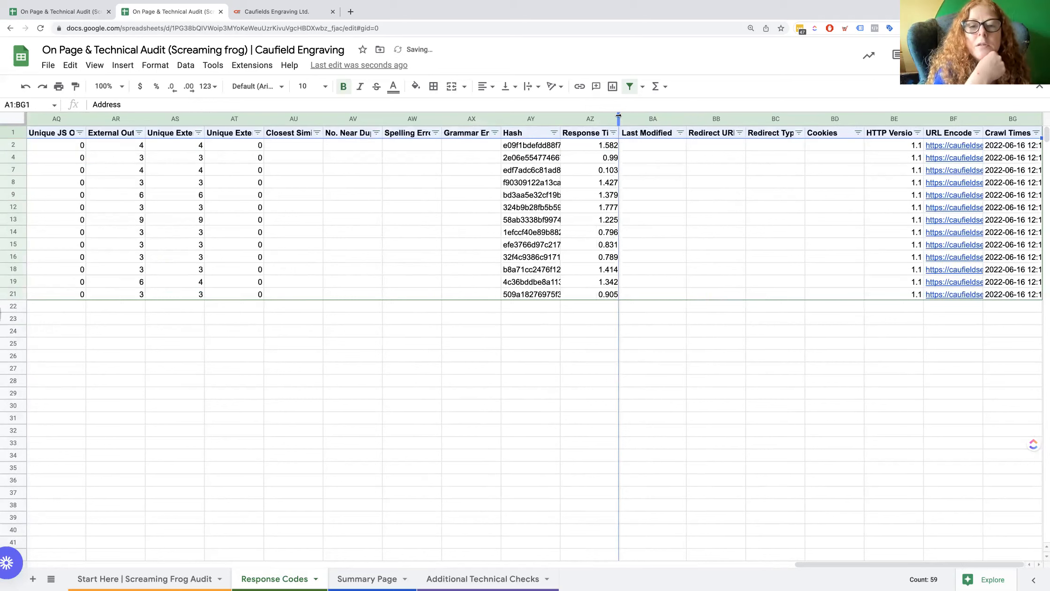
double_click(619, 119)
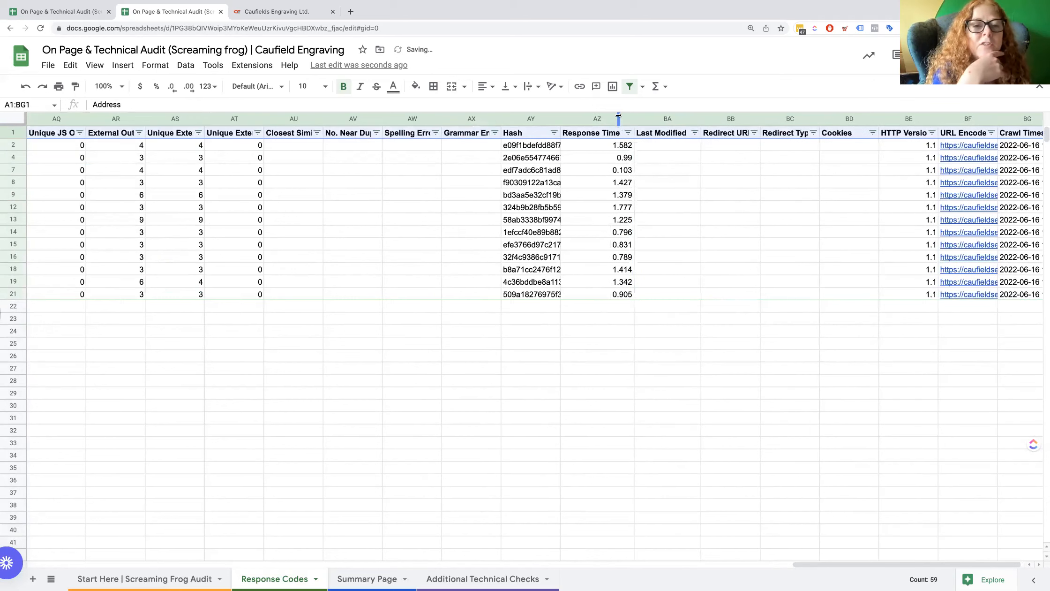
double_click(560, 119)
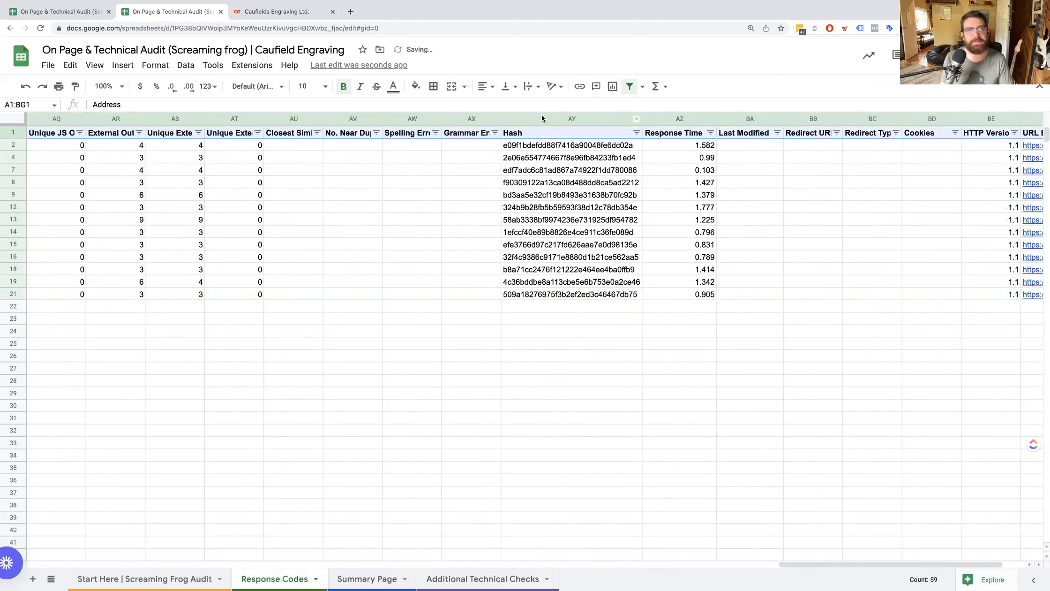
Review the equine page's row from the grammar errors column back through the link, text ratio and canonical columns to the meta robots values.
click(457, 158)
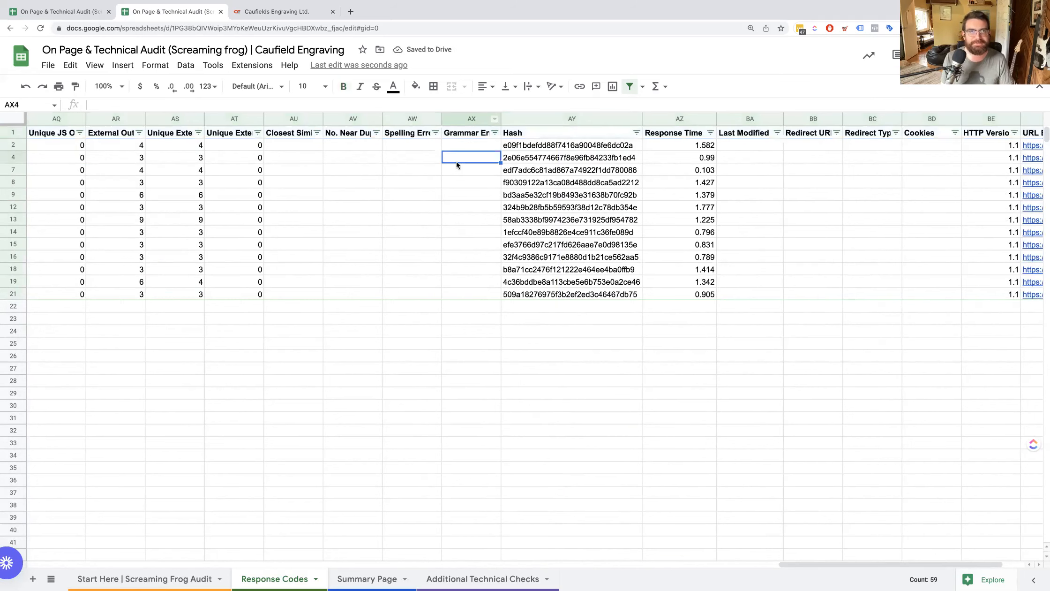
key(Left)
key(Left)
key(Left)
key(Left)
key(Left)
key(Left)
key(Left)
key(Left)
key(Left)
key(Left)
key(Left)
key(Left)
key(Left)
key(Left)
key(Left)
key(Left)
key(Left)
key(Left)
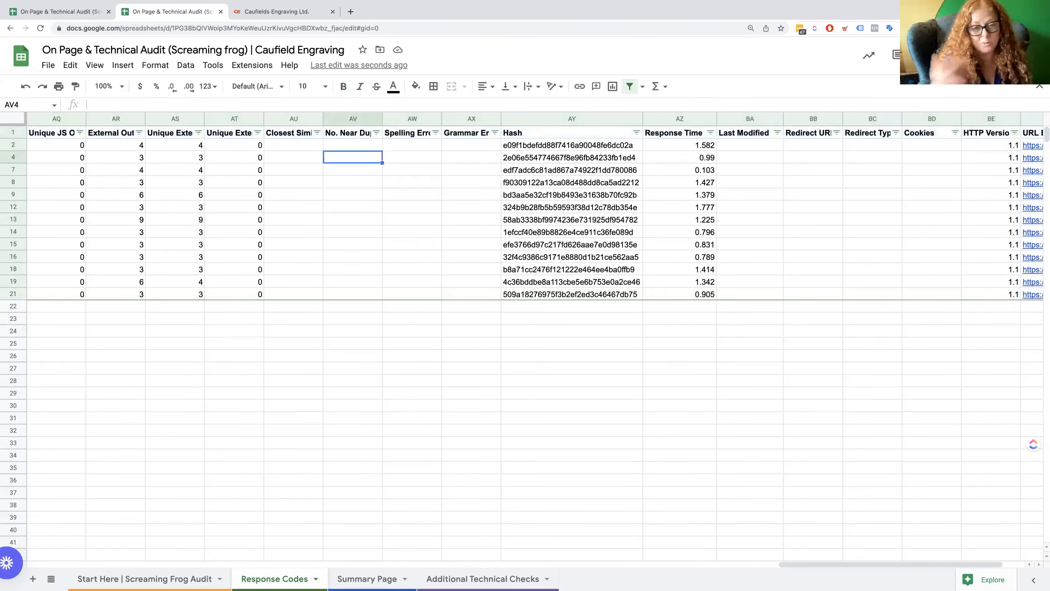
key(Left)
key(Left)
key(Left)
key(Left)
key(Left)
key(Left)
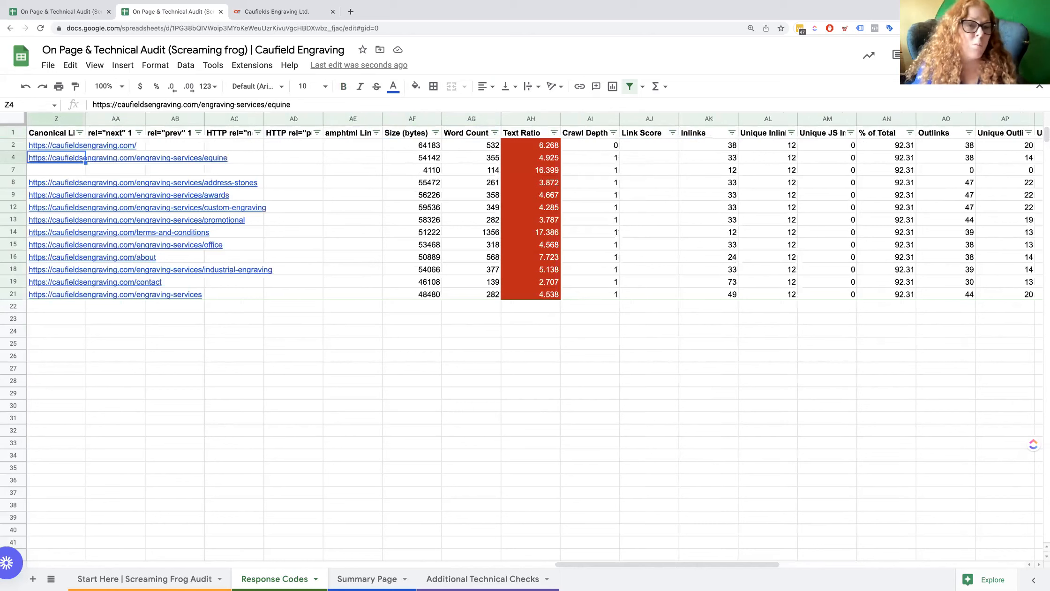
key(Left)
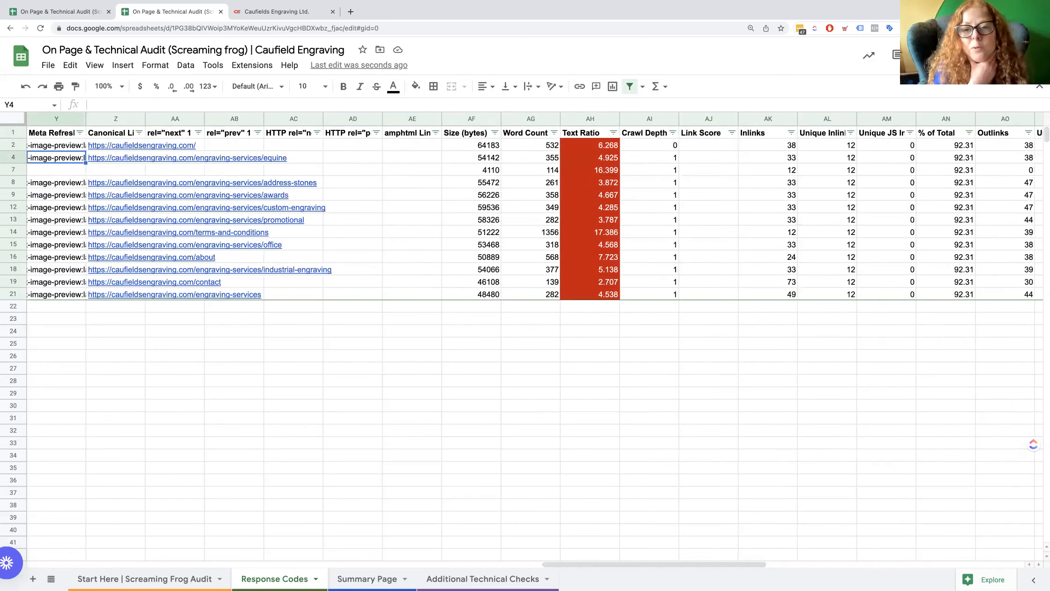
key(Left)
key(Left)
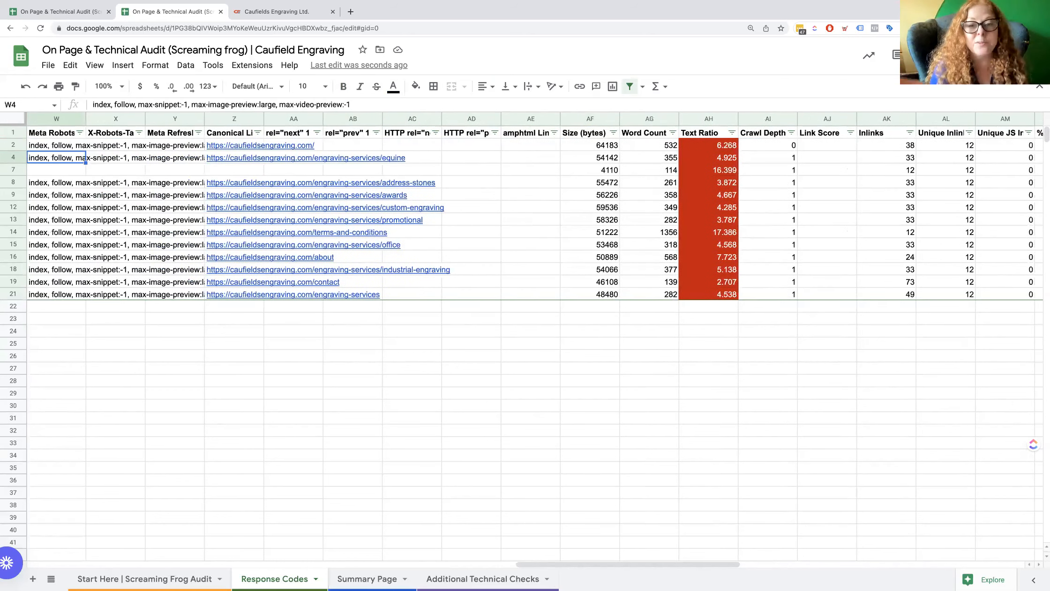
Check the Email Protection row's meta robots directive and its headings back to the meta description pixel width.
key(Down)
key(Left)
key(Left)
key(Left)
key(Left)
key(Left)
key(Left)
key(Left)
key(Left)
key(Left)
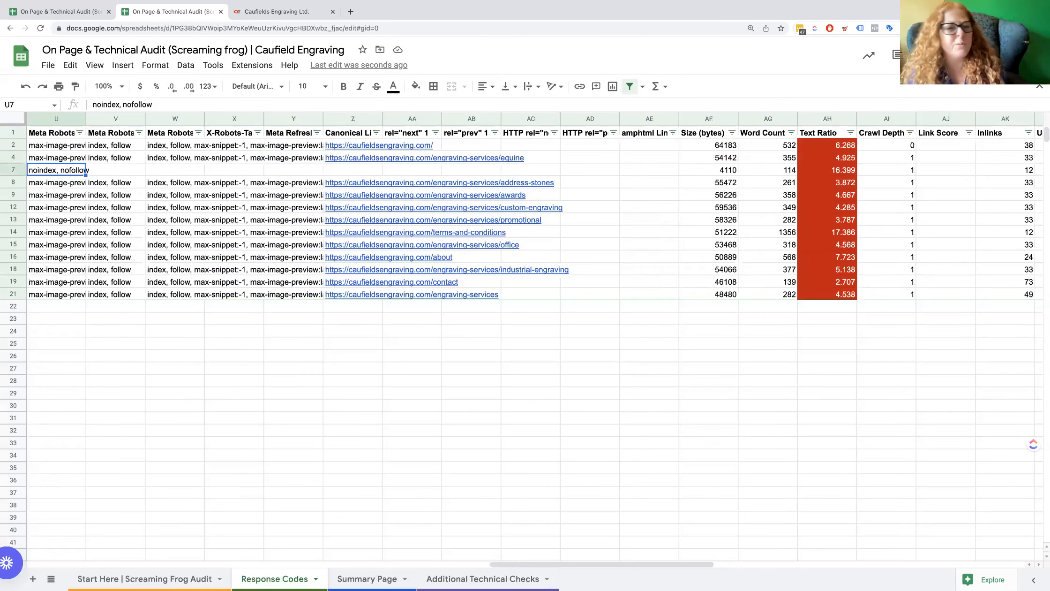
key(Left)
key(Left)
key(Left)
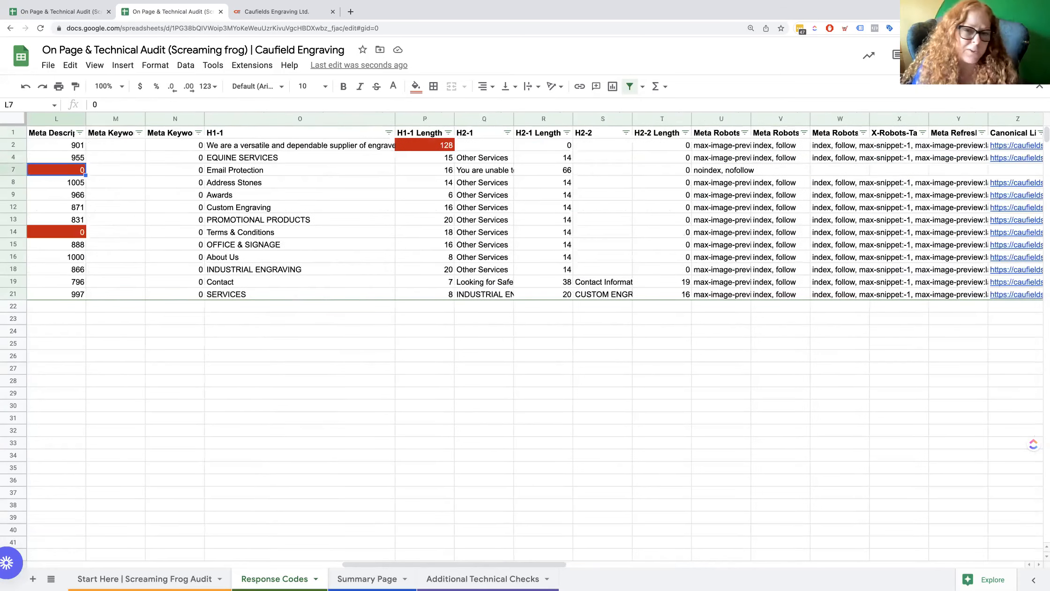
Widen the Meta Keywords 1 and Meta Keywords 1 Length columns to fit their full headers.
key(Right)
key(Right)
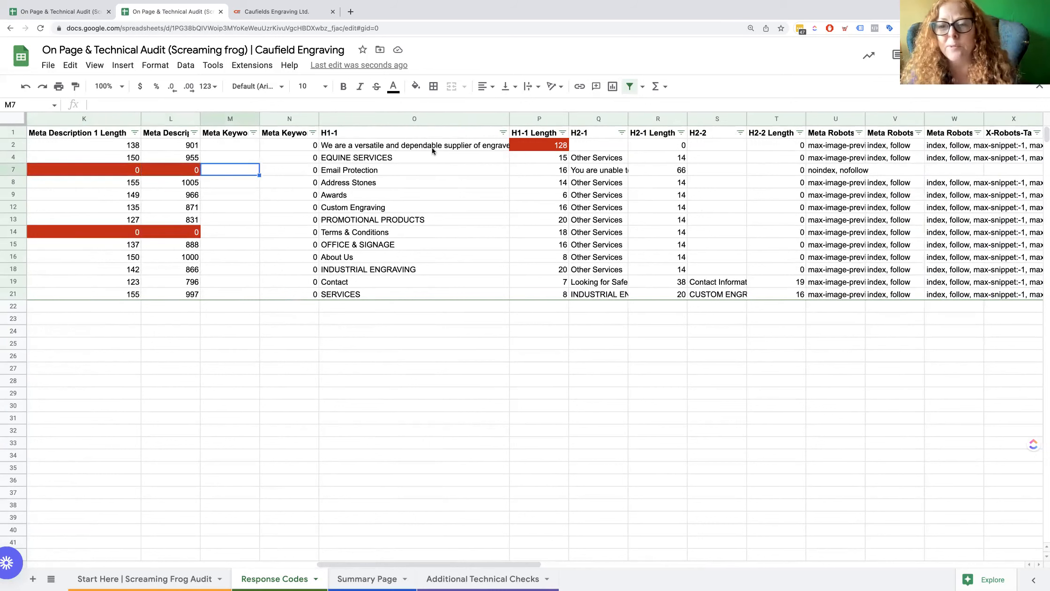
double_click(260, 118)
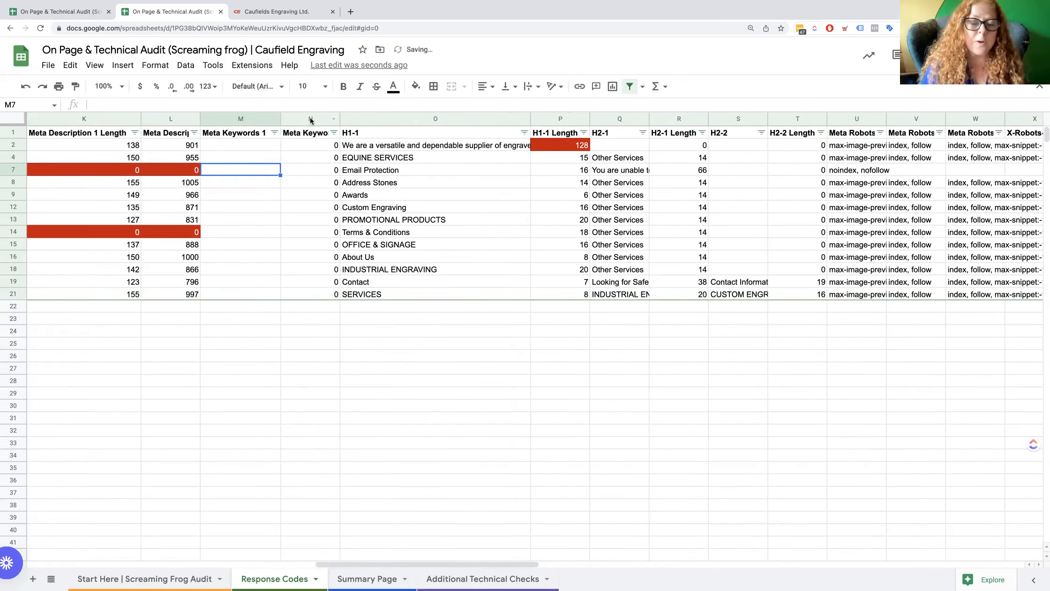
double_click(340, 119)
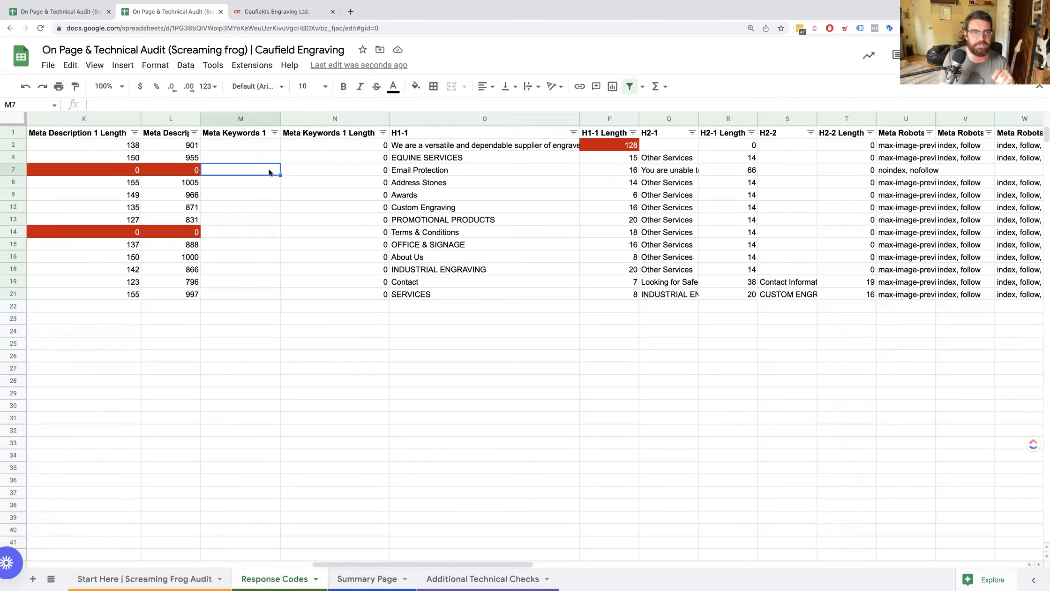
Inspect the Meta Keywords 1 and H1-1 columns and the homepage's flagged H1-1 length.
click(234, 135)
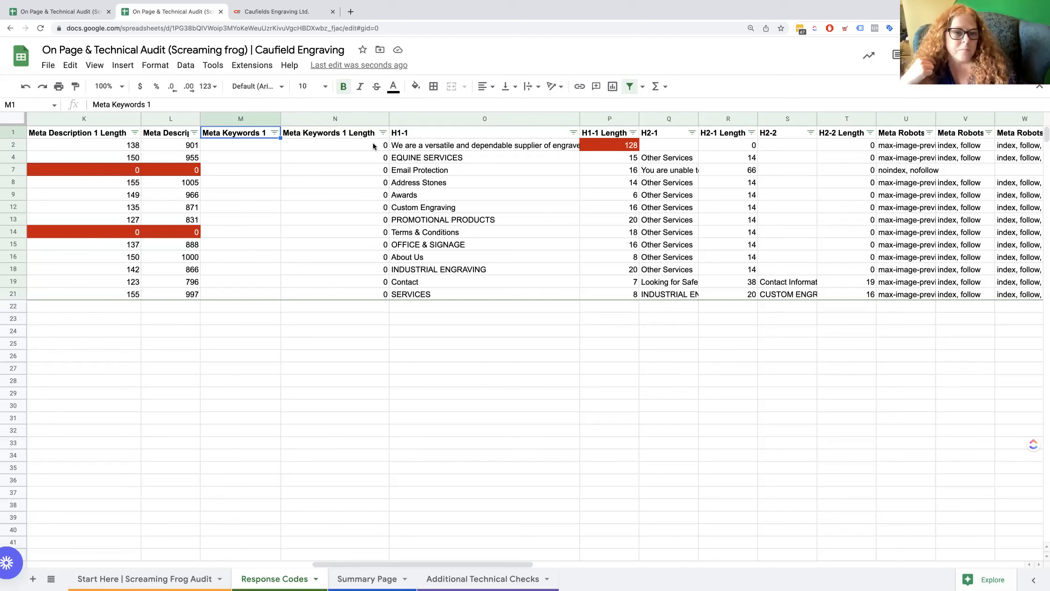
click(443, 134)
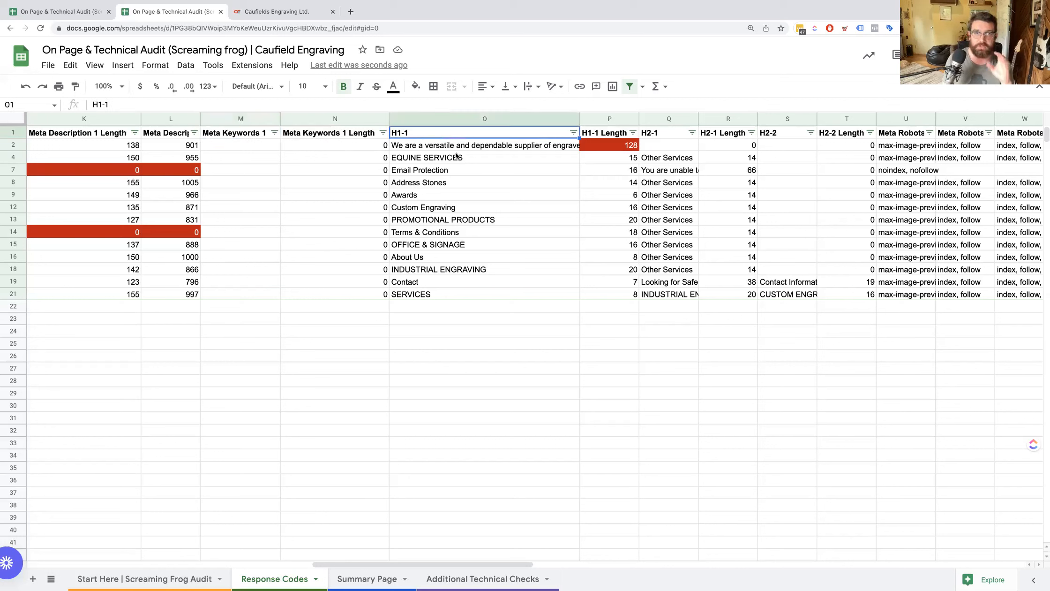
click(629, 146)
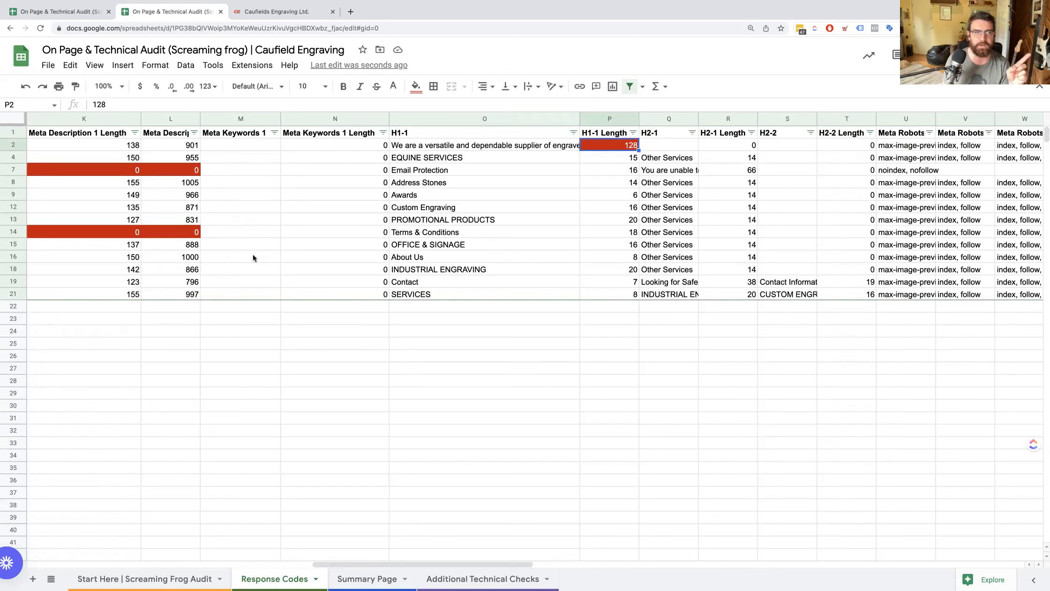
Check the Terms & Conditions page's missing meta description and the title lengths and pixel widths around its row.
click(184, 234)
key(Left)
key(Left)
key(Left)
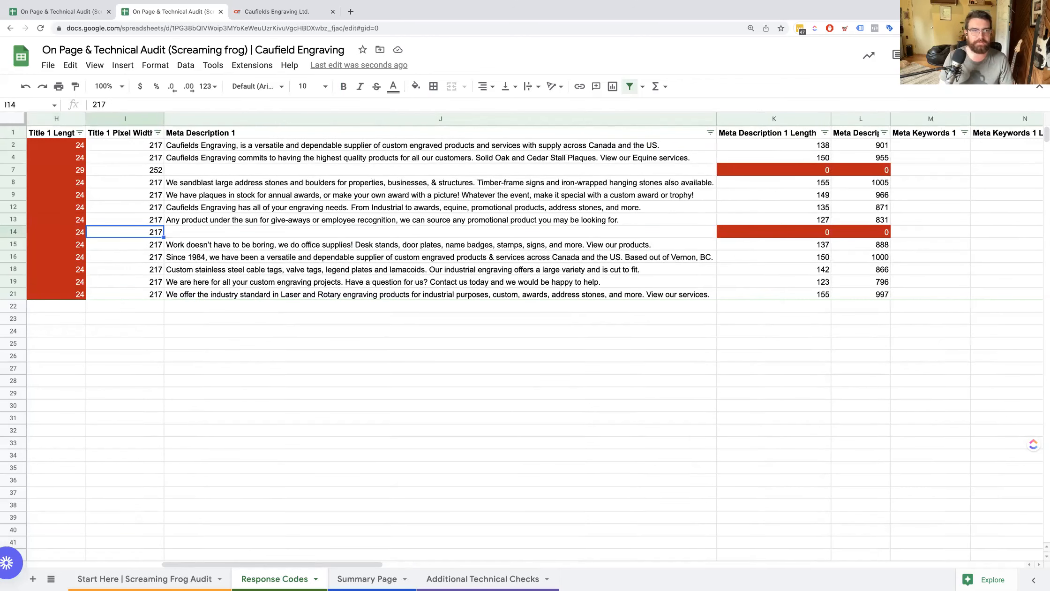
key(Left)
key(Up)
key(Left)
key(Right)
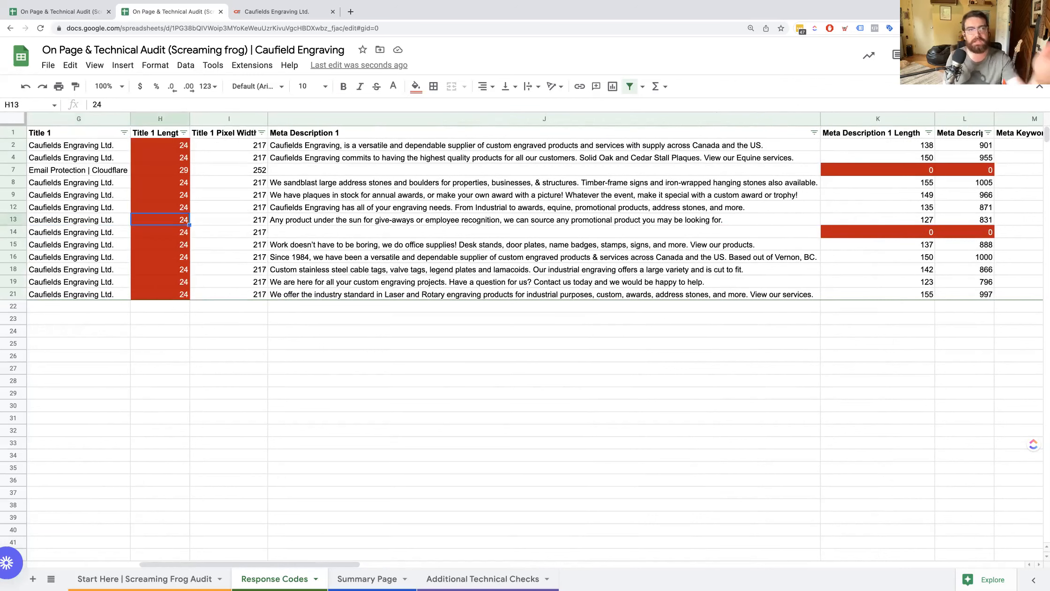
Widen the Meta Robots 1, Meta Robots 2 and Meta Robots 3 columns to show their full contents.
scroll(174, 240, right, 2)
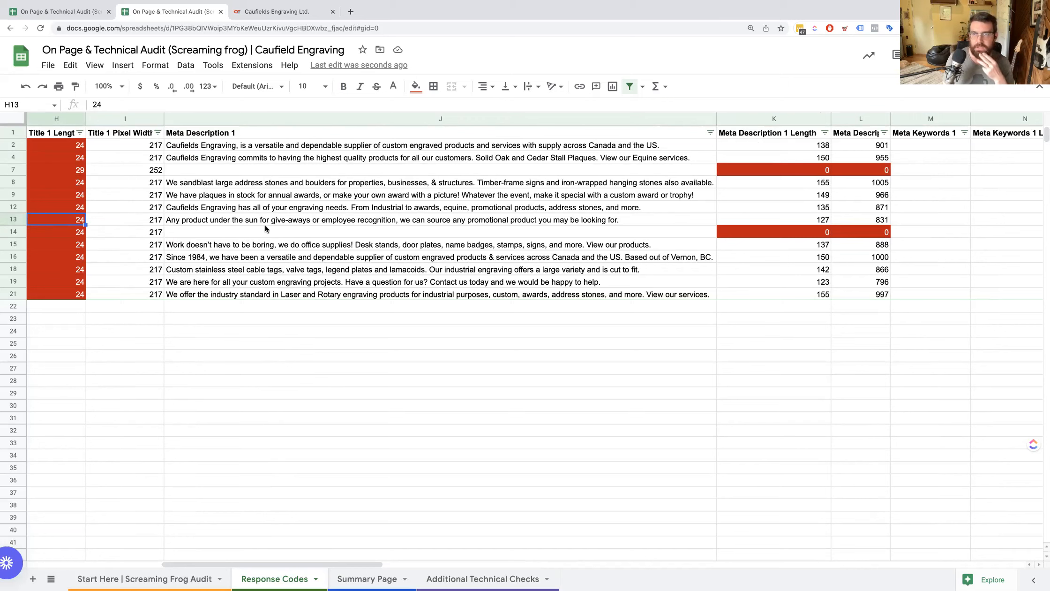
scroll(391, 260, right, 10)
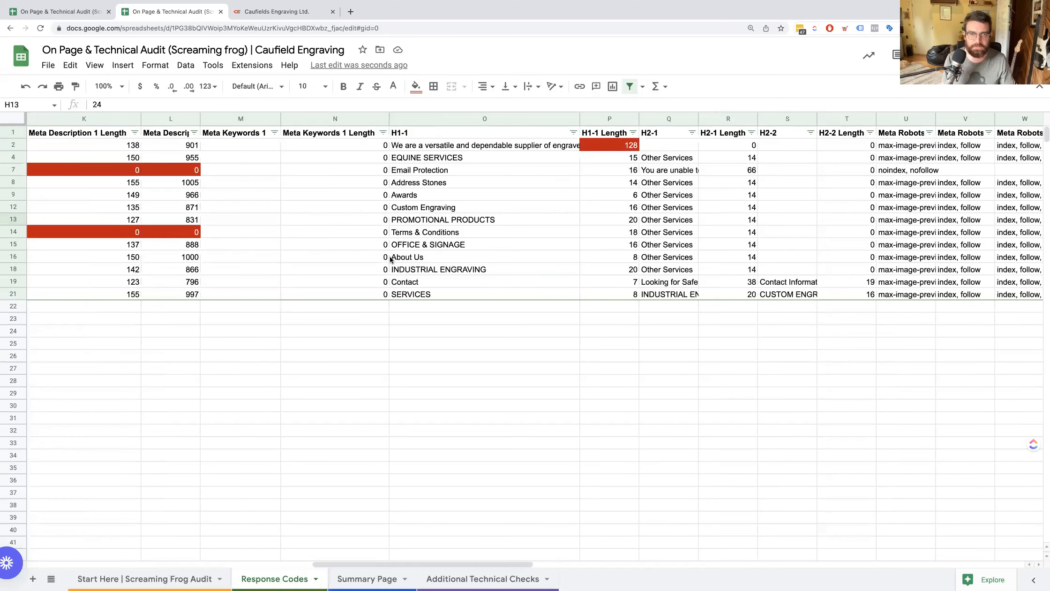
scroll(390, 257, right, 5)
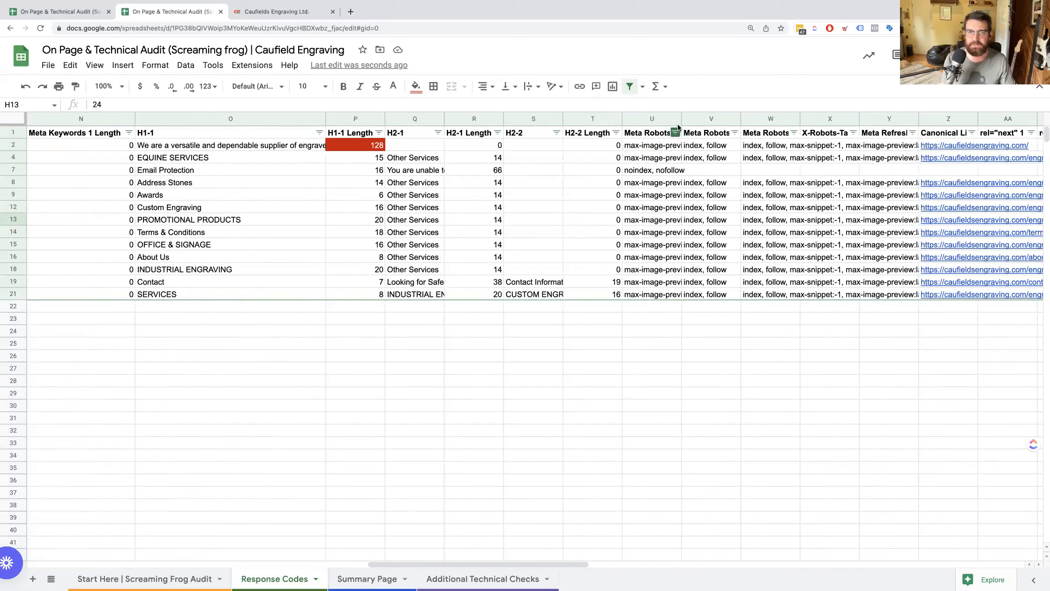
click(685, 119)
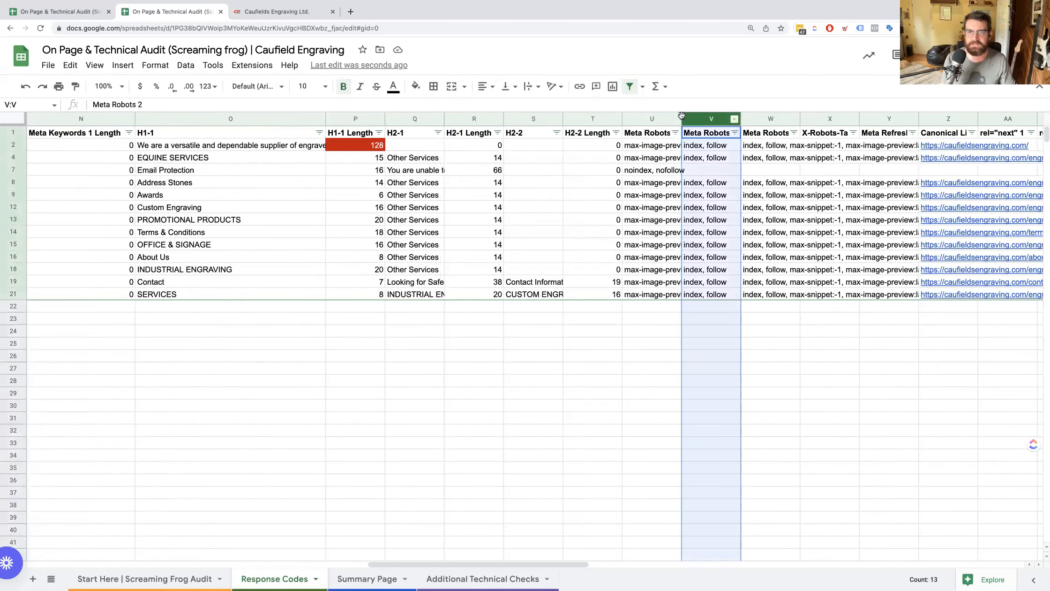
double_click(681, 119)
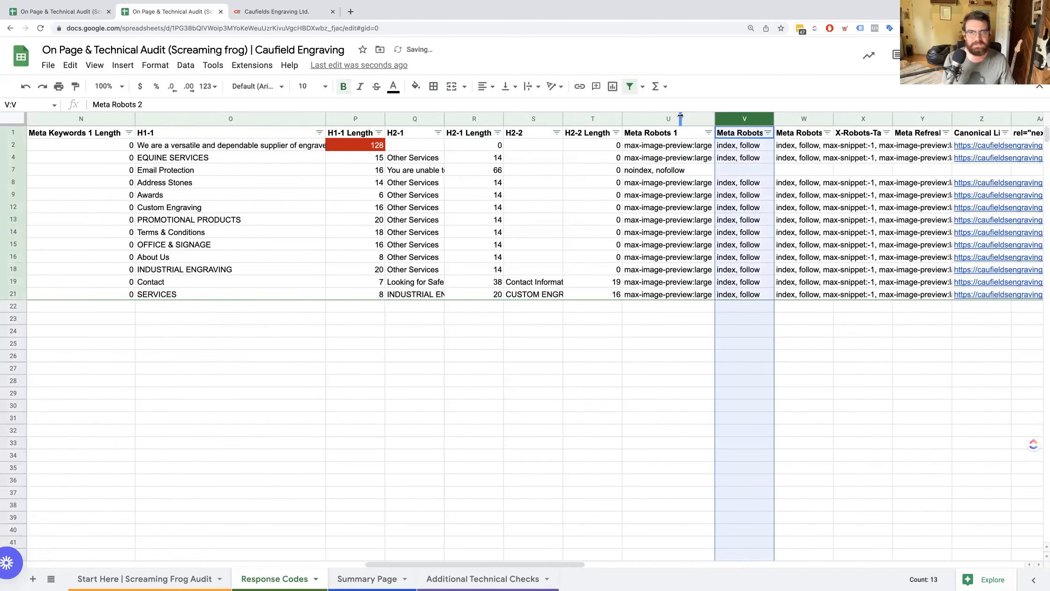
double_click(775, 119)
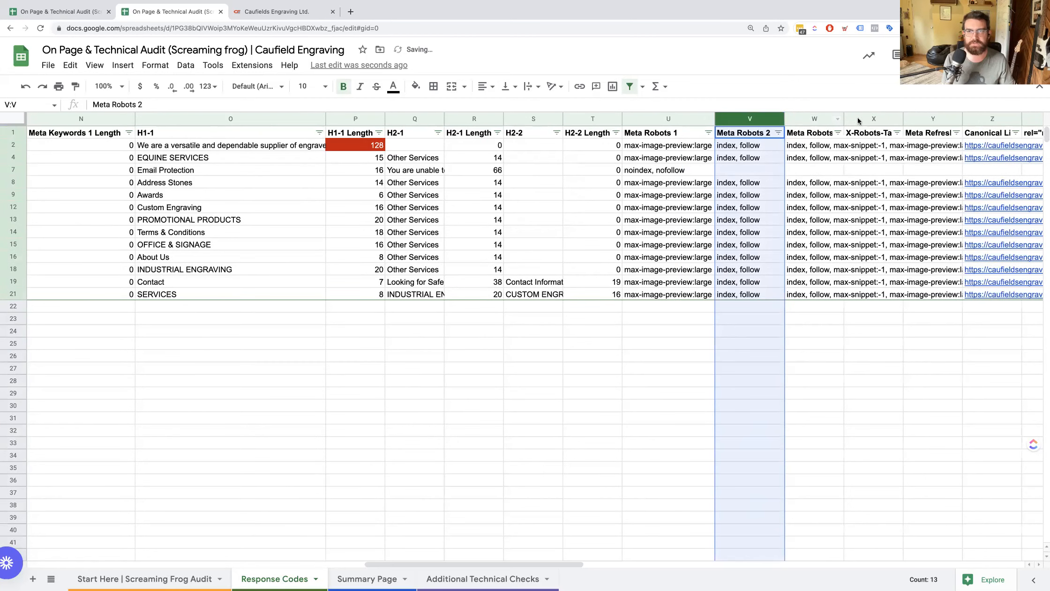
double_click(843, 119)
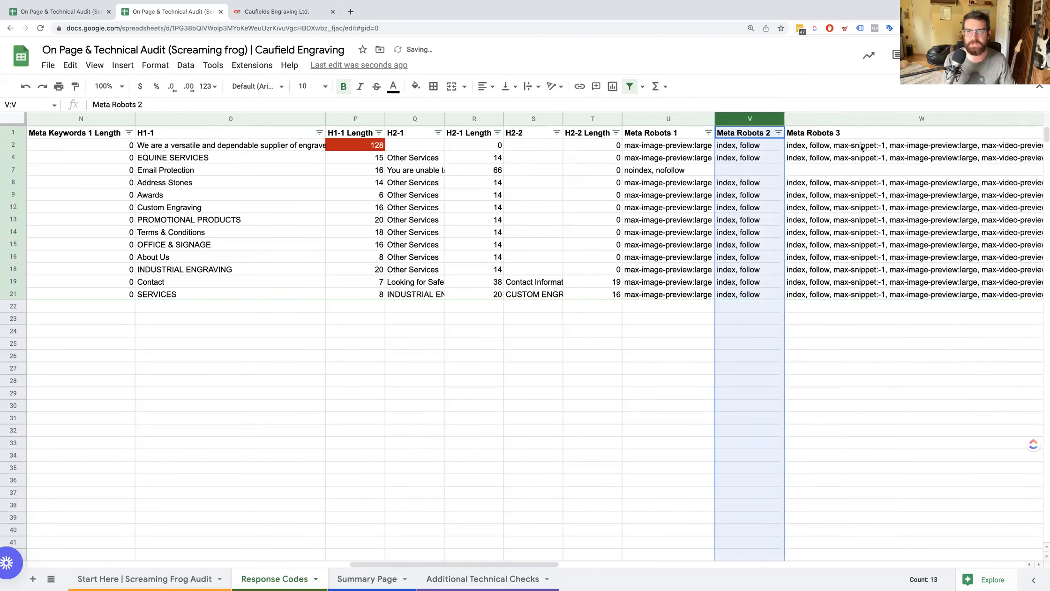
scroll(861, 145, right, 5)
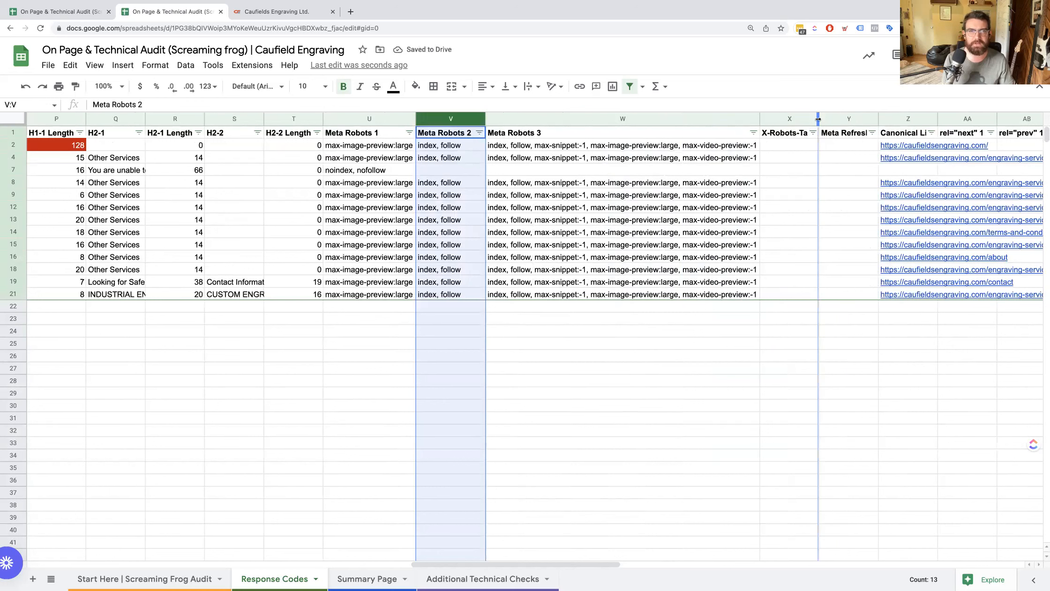
Widen the X-Robots-Tag 1 column to fit its full header.
double_click(818, 118)
click(858, 169)
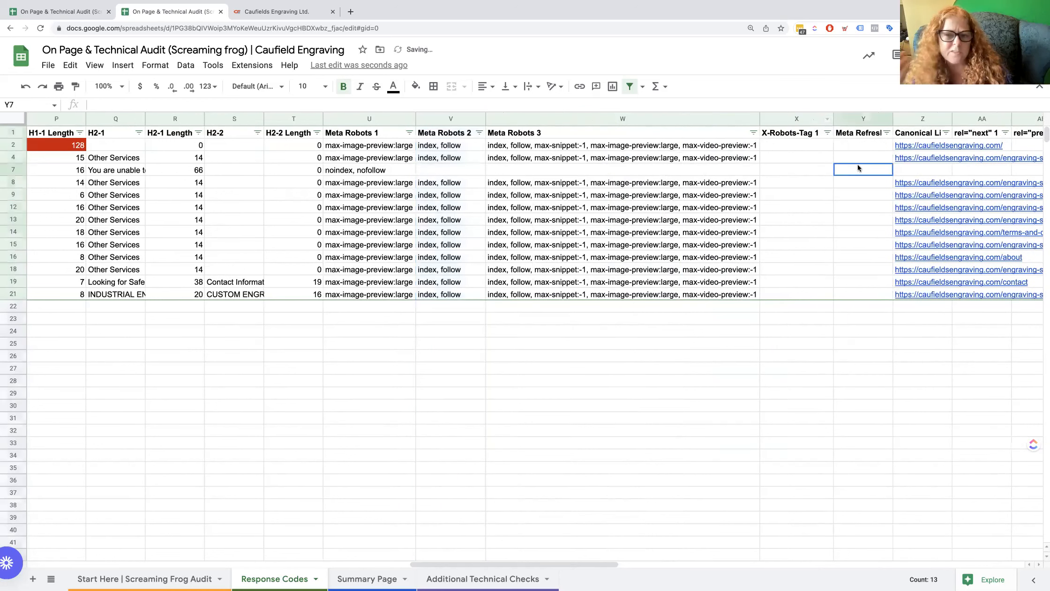
Look across row 7 from the canonical and rel link columns to its Word Count and Text Ratio values.
key(Right)
key(Right)
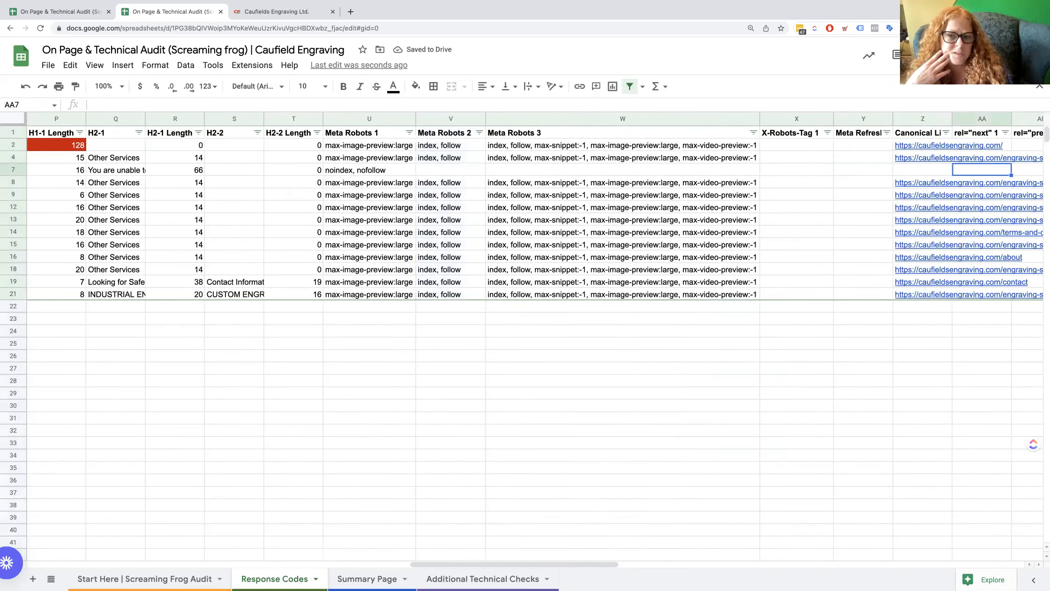
key(Right)
key(Right)
key(Right)
key(Right)
key(Right)
key(Right)
key(Right)
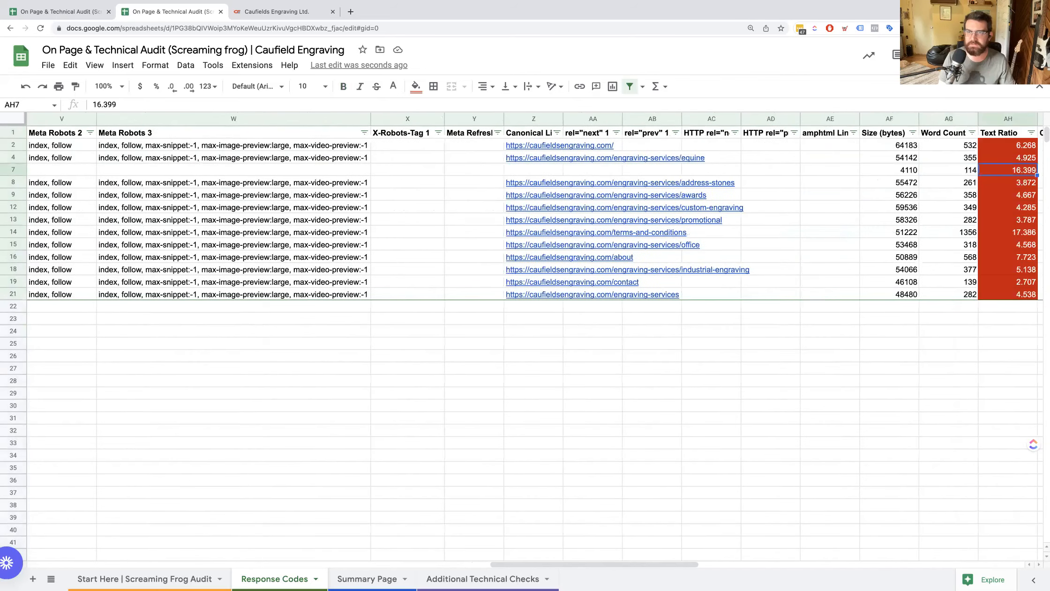
key(Left)
key(Left)
key(Right)
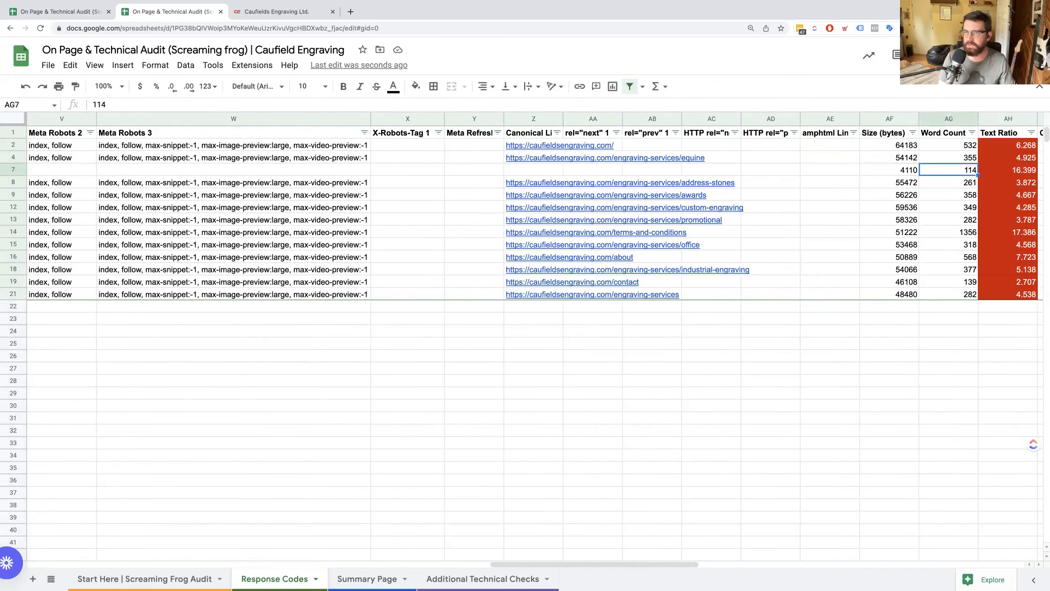
Review the Word Count column from its header down to the promotional engraving page.
key(Up)
key(Up)
key(Up)
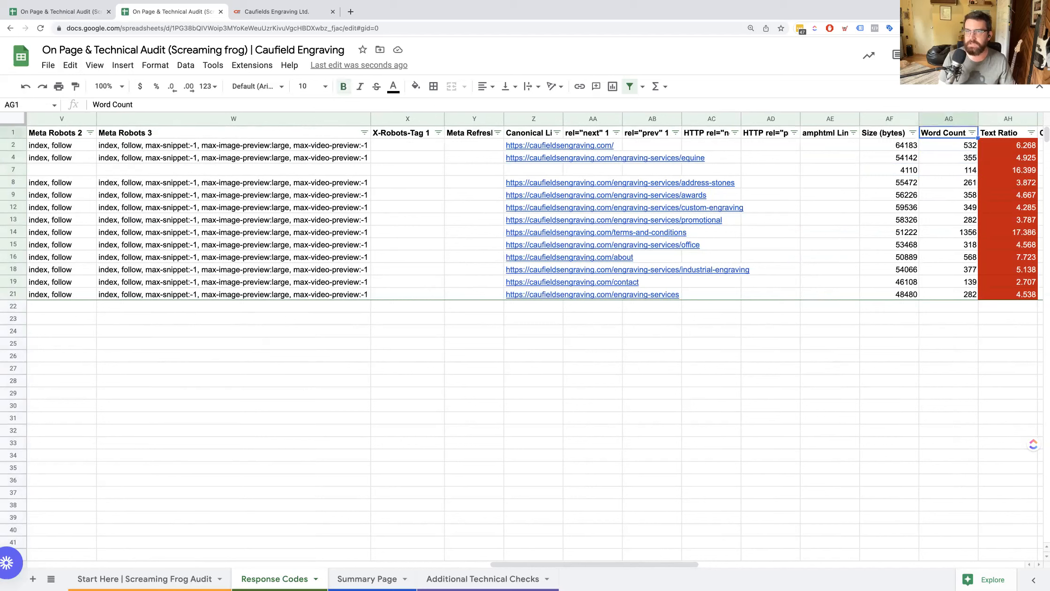
key(Down)
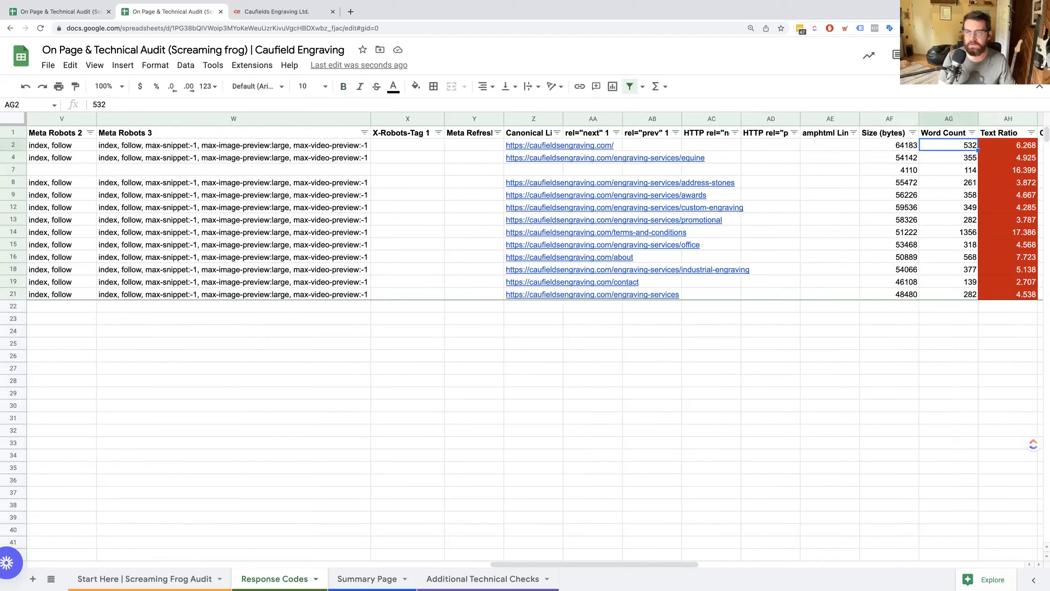
key(Up)
key(Down)
key(Up)
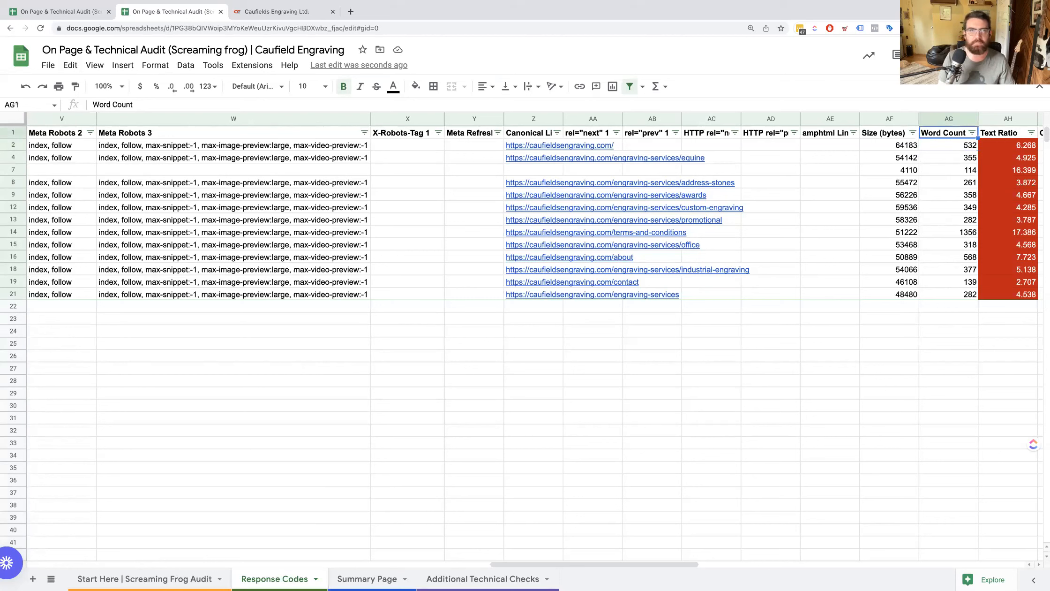
key(Down)
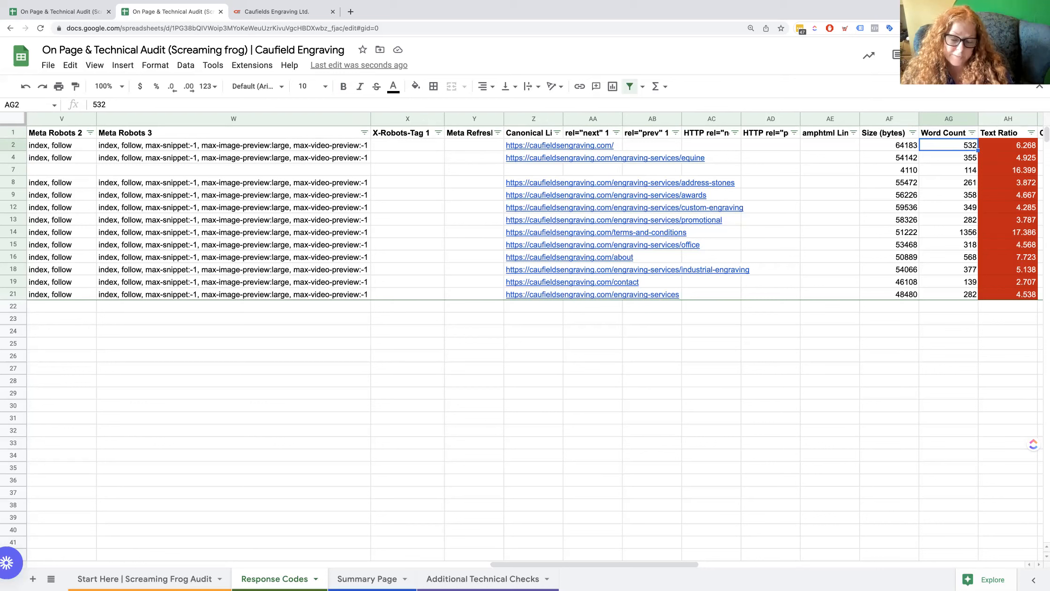
key(Down)
key(Down)
key(Down)
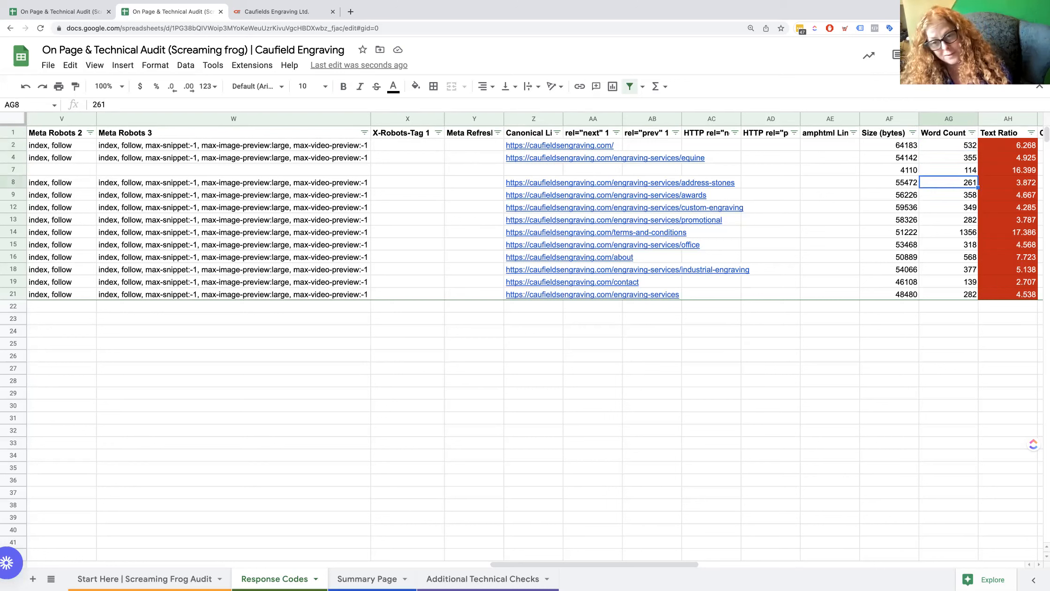
key(Down)
key(Down)
key(Down)
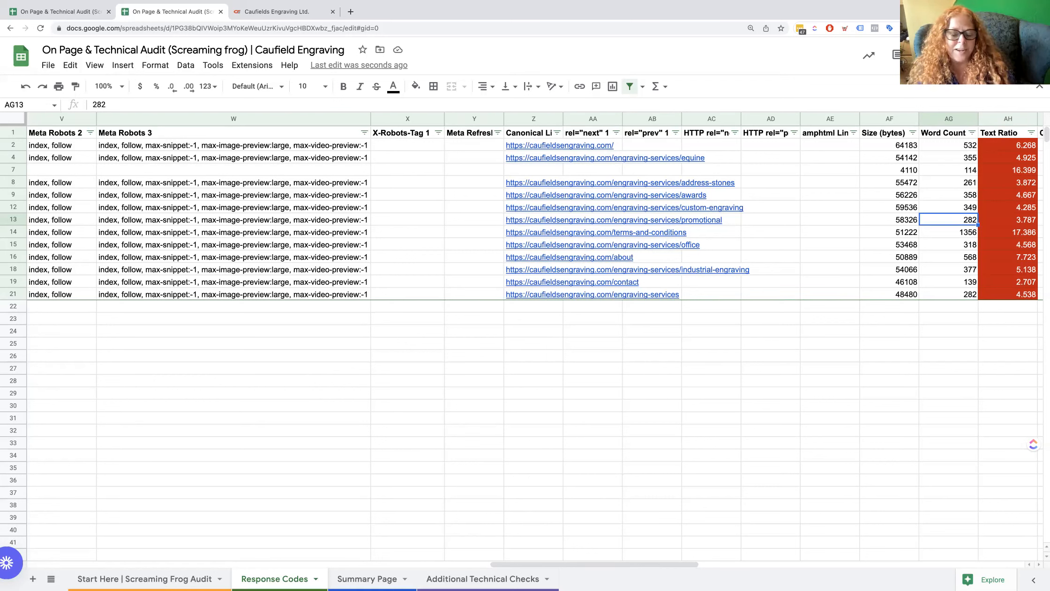
Check the promotional page's Text Ratio and Crawl Depth values and the link columns beyond them.
click(1008, 220)
key(Right)
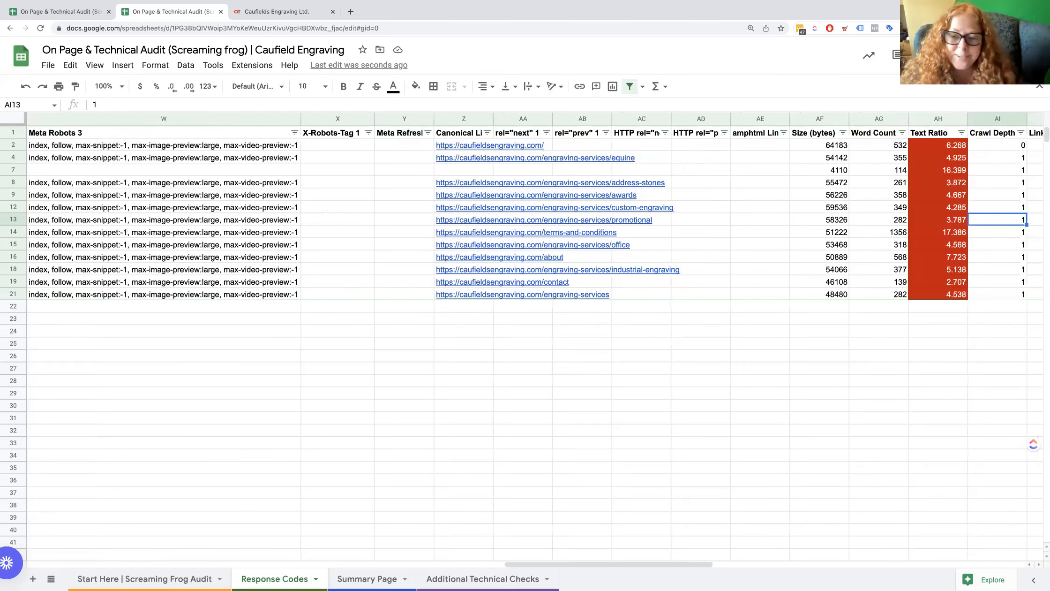
key(Right)
key(Left)
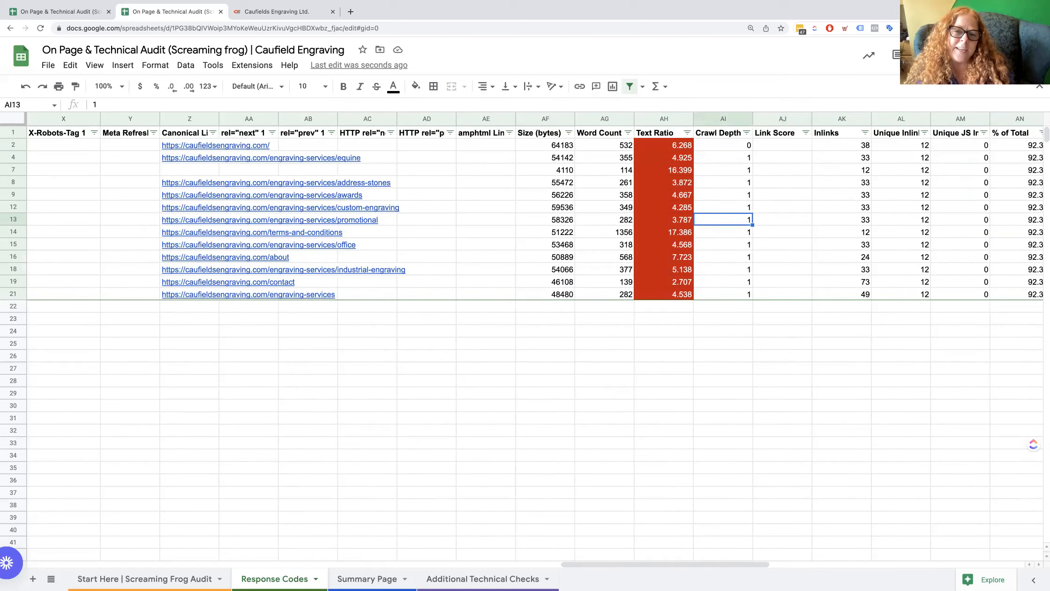
key(Left)
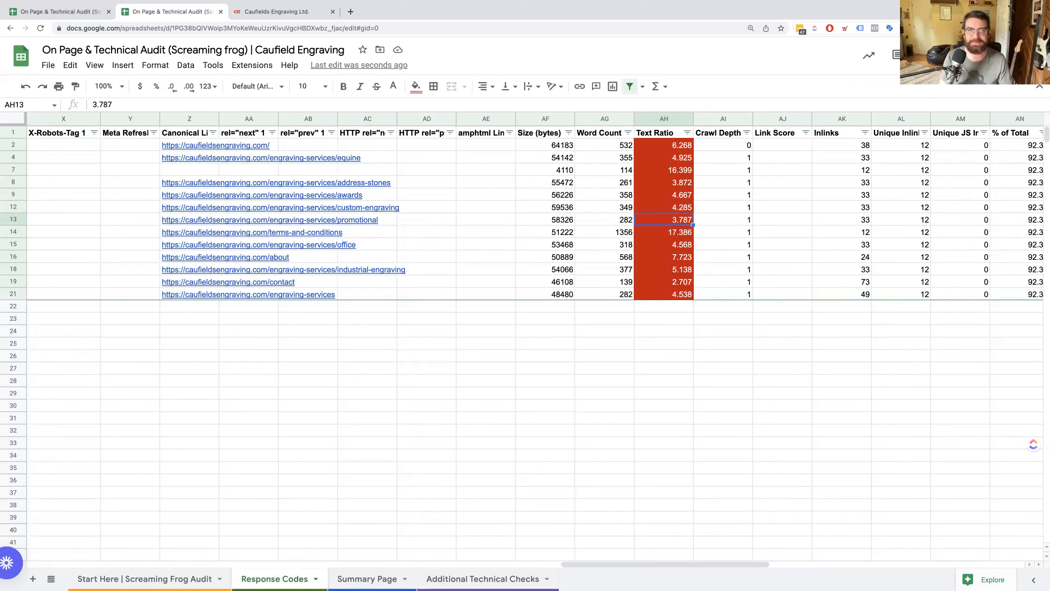
Compare the Word Count and Text Ratio values of the pages between the address-stones and terms-and-conditions rows.
key(Up)
key(Up)
key(Up)
key(Left)
key(Left)
key(Right)
key(Up)
key(Down)
key(Right)
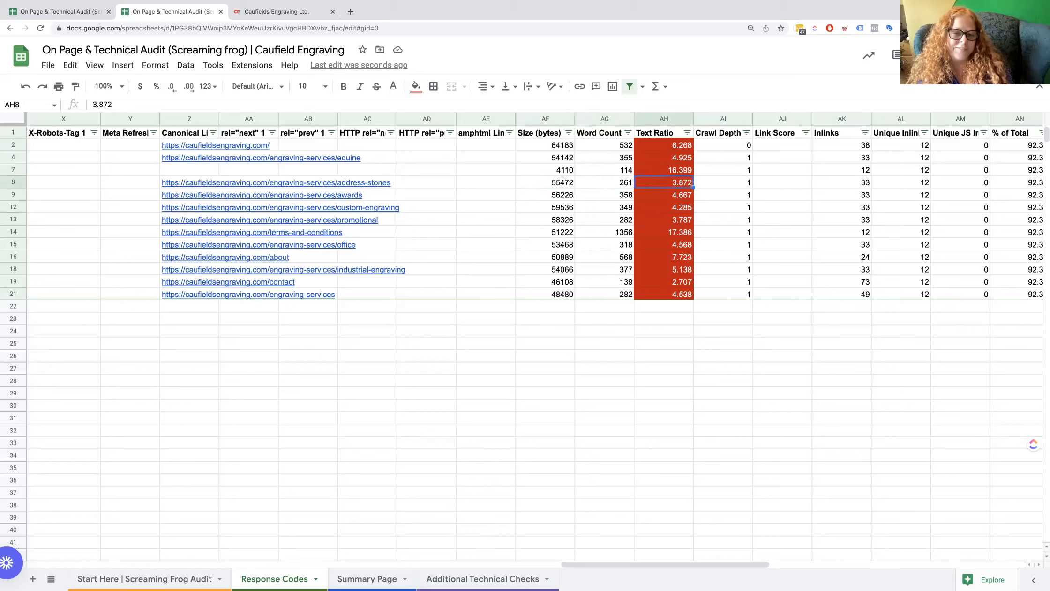
key(Down)
key(Down)
key(Down)
key(Down)
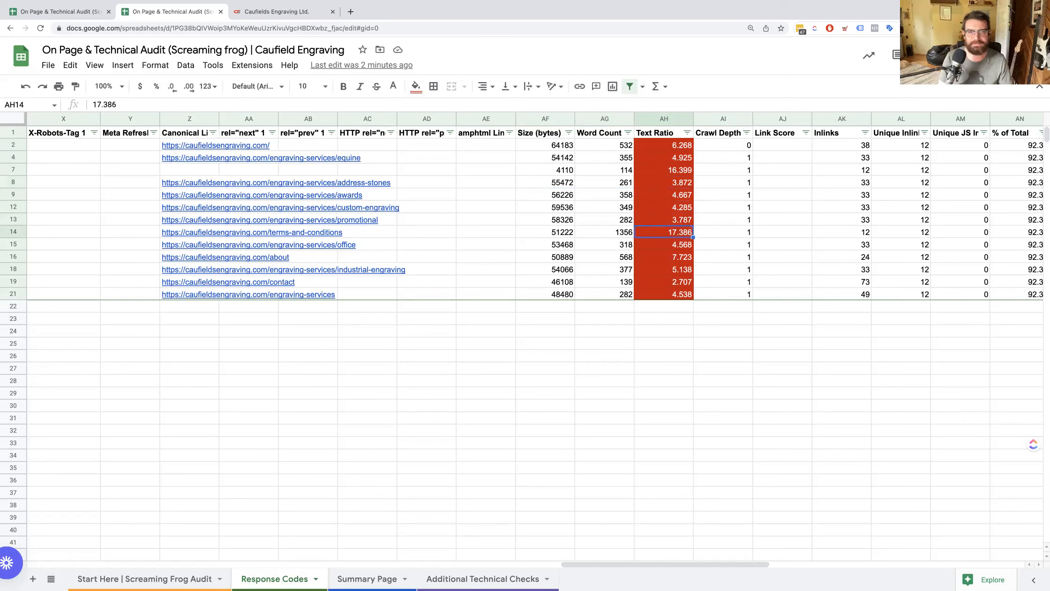
key(Left)
key(Up)
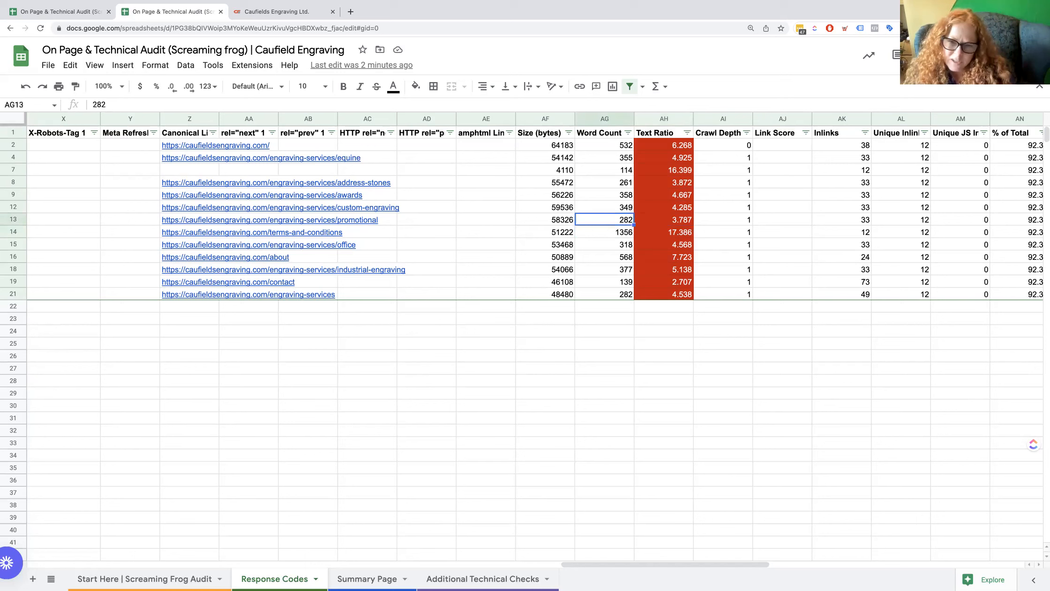
Reassign the Text Ratio column's conditional formatting rule to the Word Count range AG2:AG367.
click(663, 121)
click(156, 65)
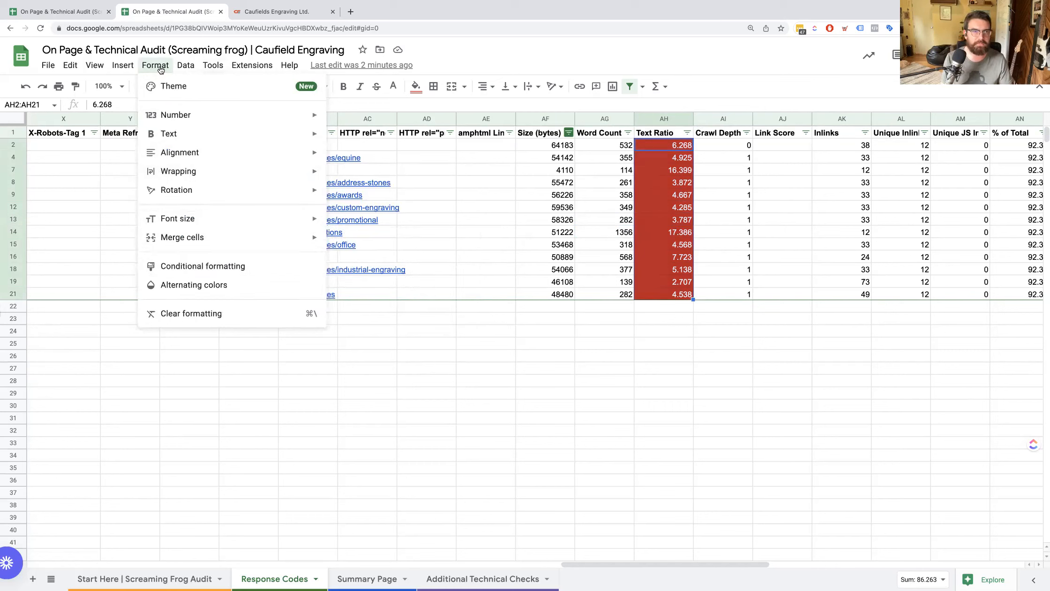
click(180, 267)
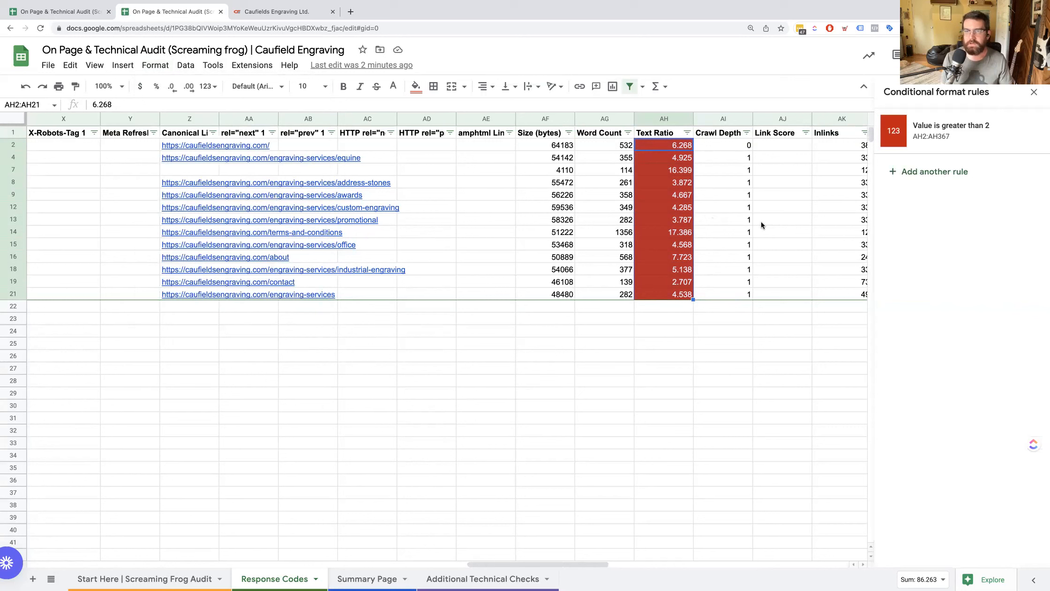
click(917, 141)
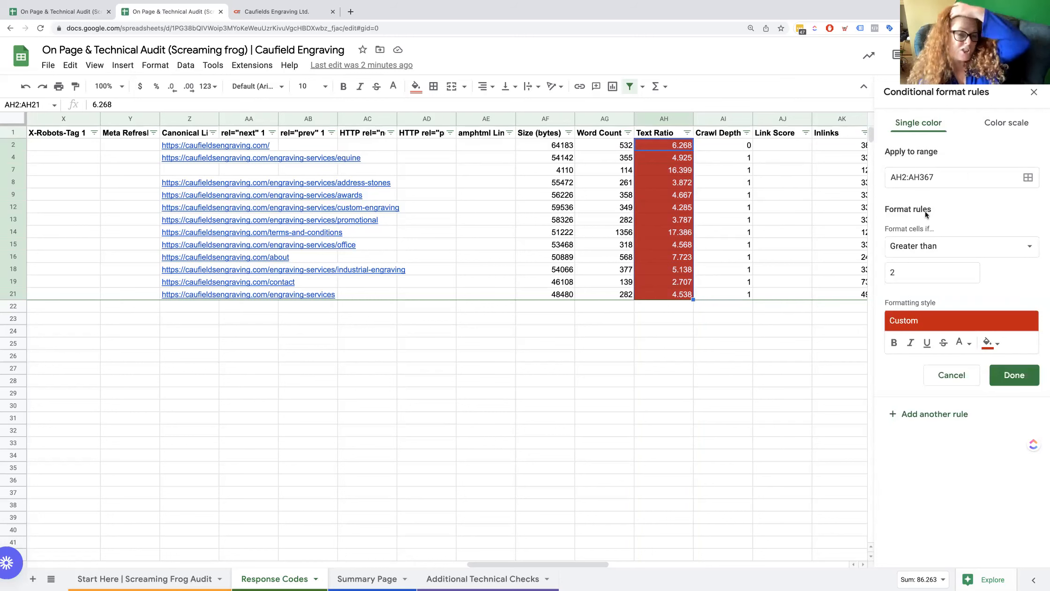
click(904, 177)
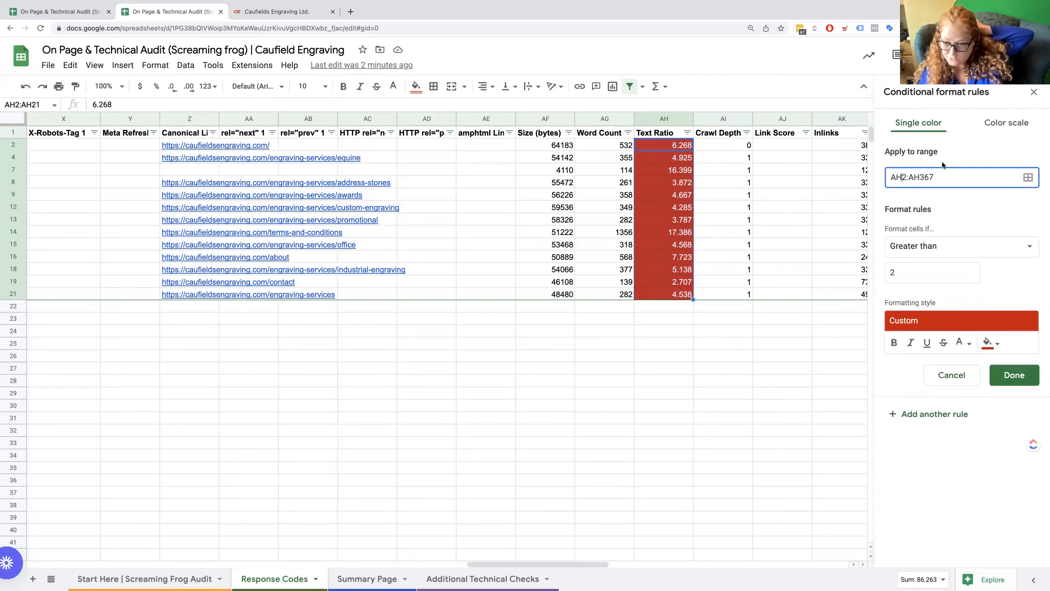
key(BackSpace)
text(G)
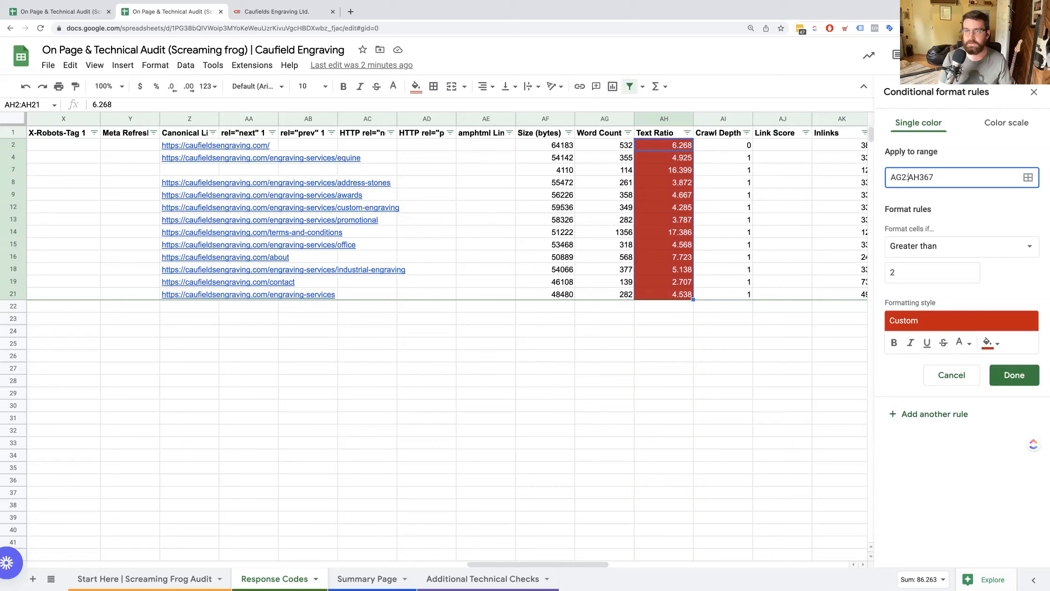
drag(919, 177, 923, 177)
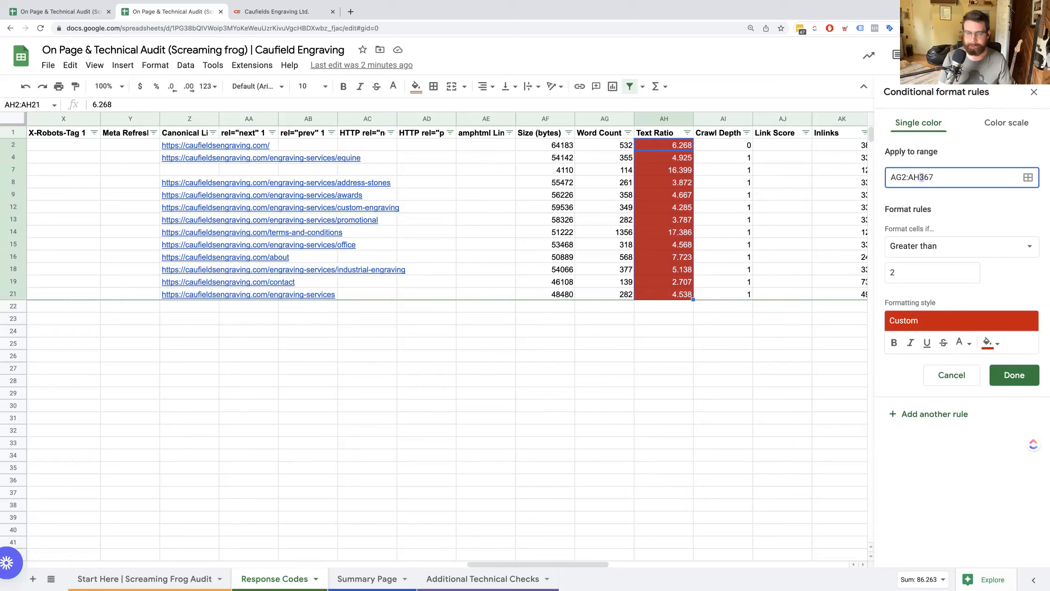
key(Left)
key(BackSpace)
text(G)
click(1000, 214)
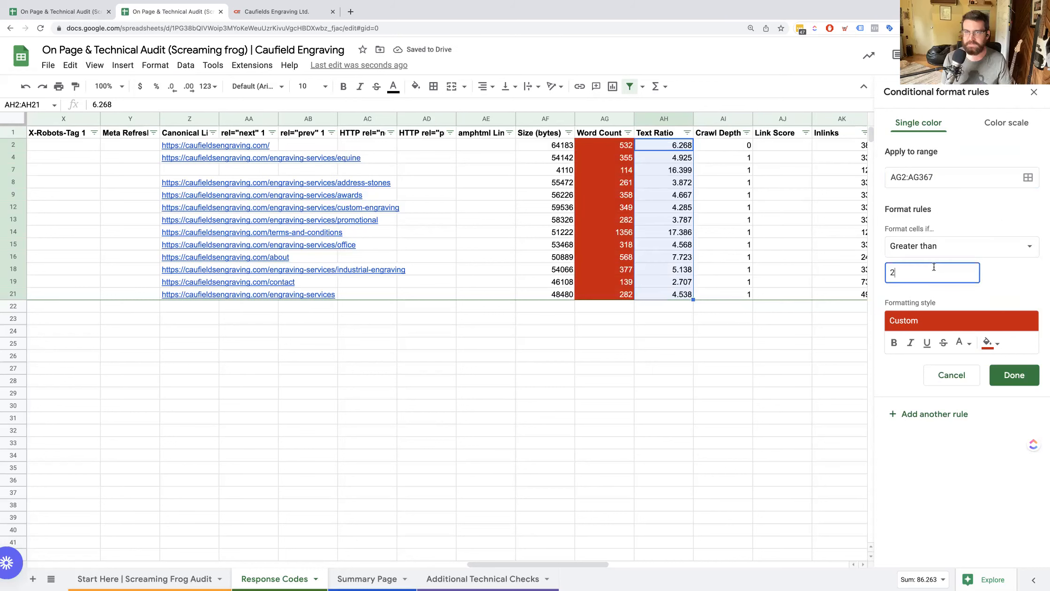
Set the Word Count rule to highlight values less than 300 and save it.
click(952, 255)
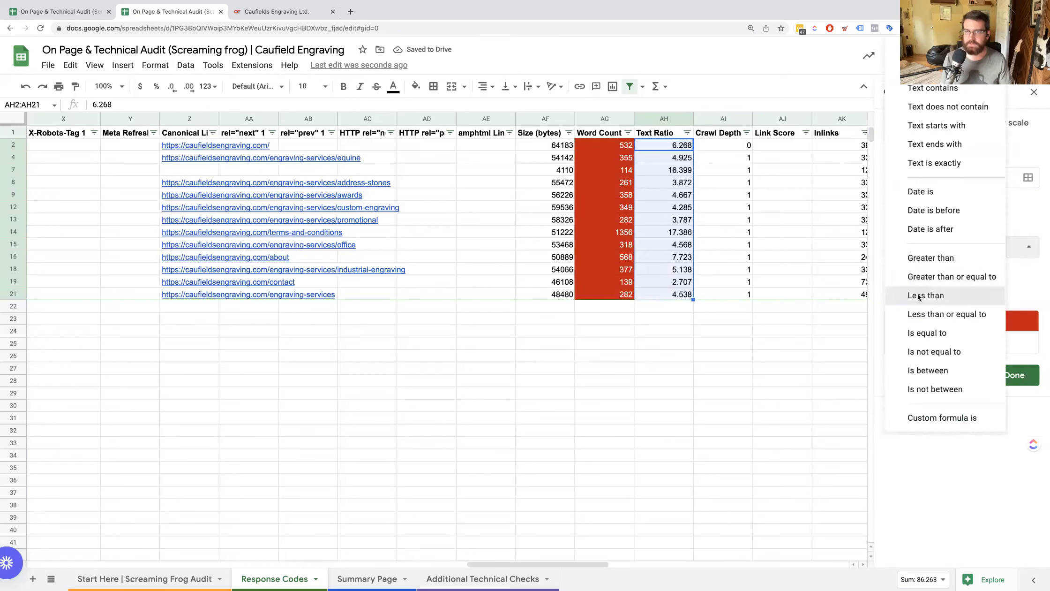
click(940, 295)
text(300)
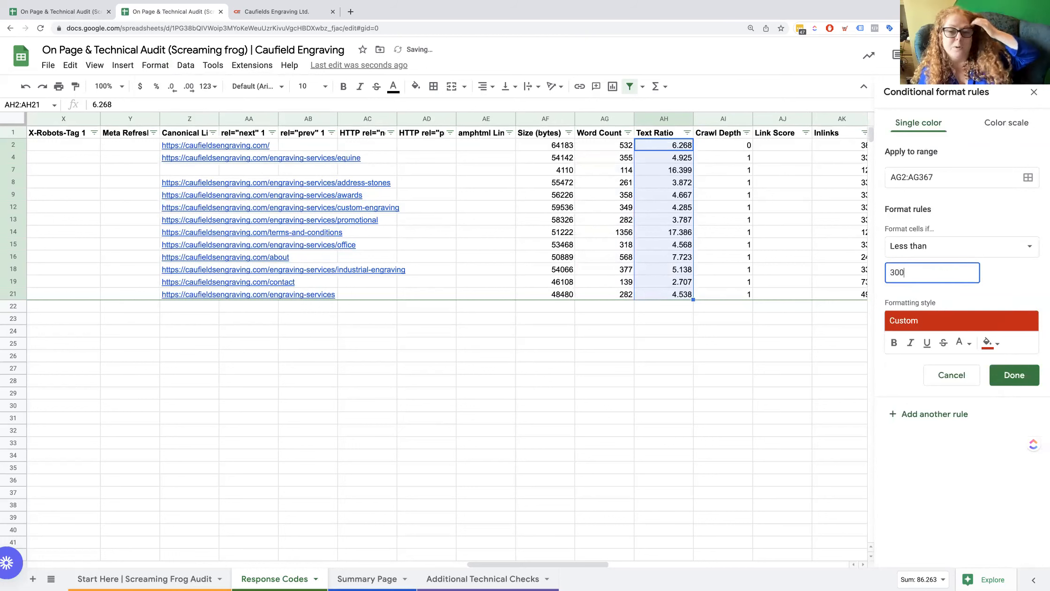
click(1013, 283)
click(1008, 375)
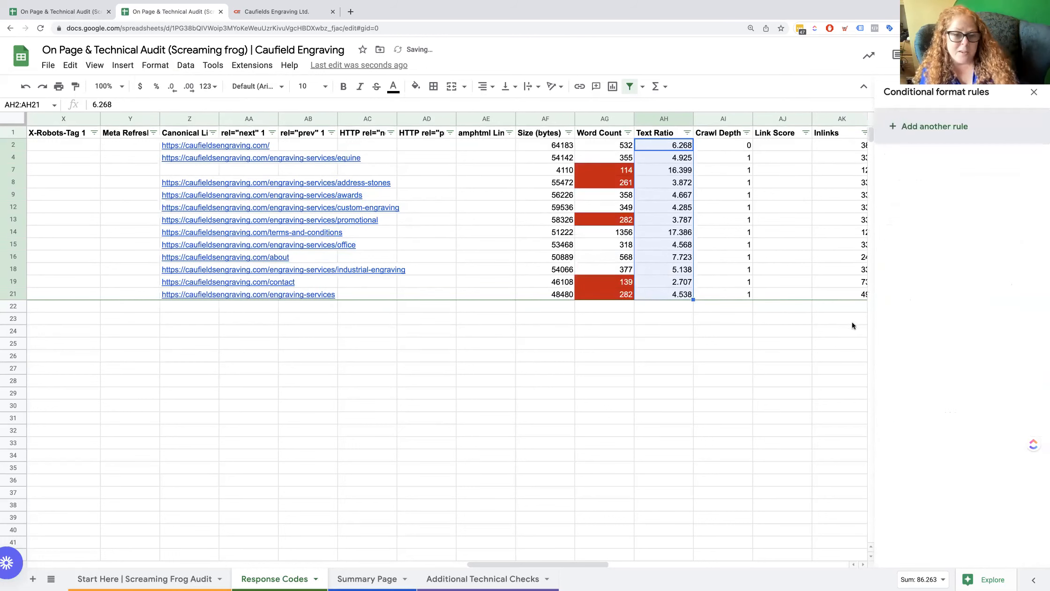
Examine the highlighted word counts around the address-stones row alongside their Text Ratio and Crawl Depth values.
click(608, 196)
key(Up)
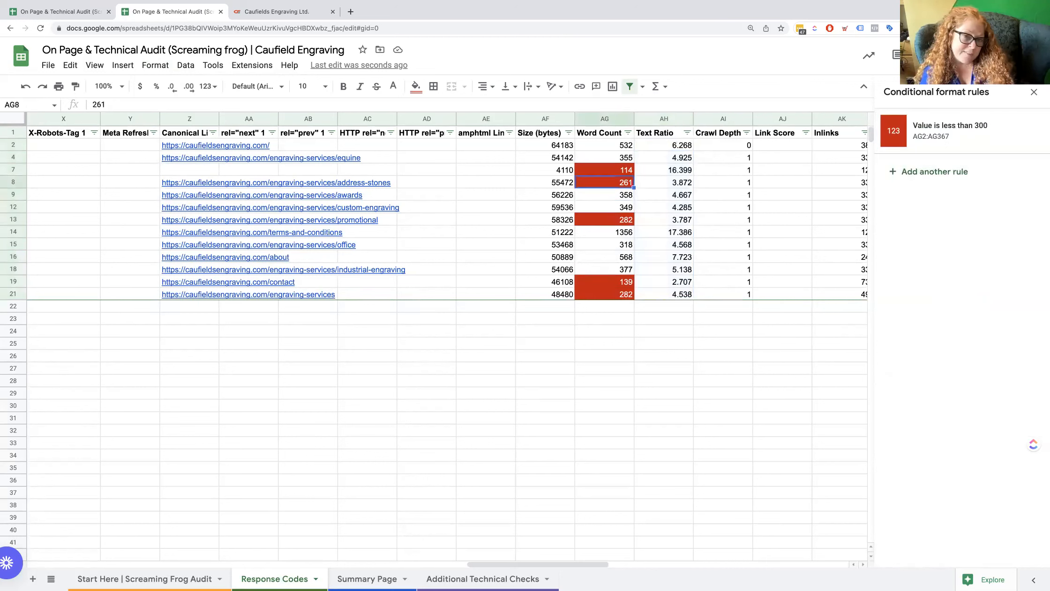
key(Up)
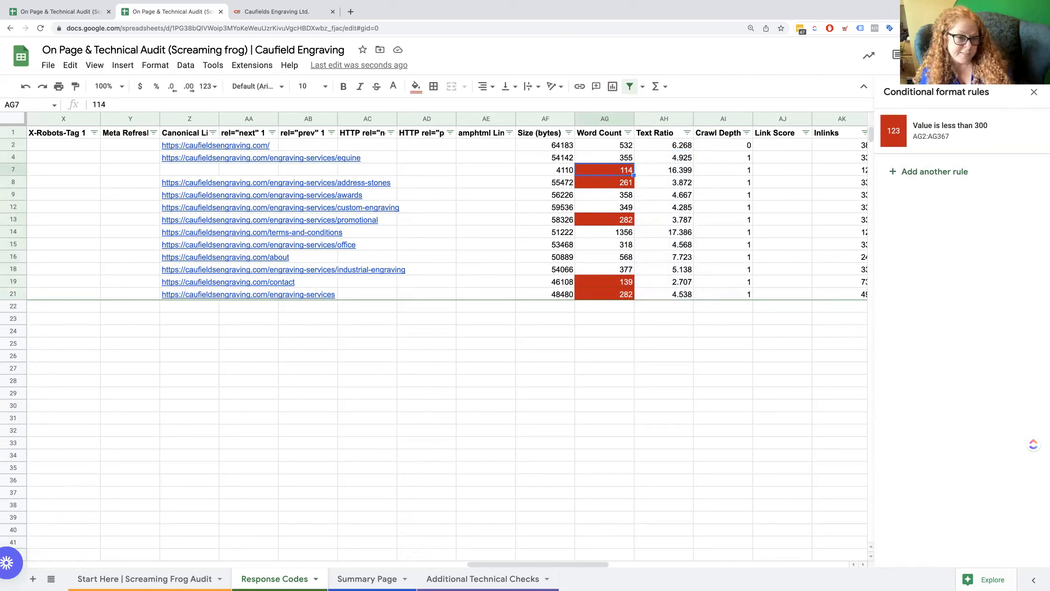
key(Right)
key(Right)
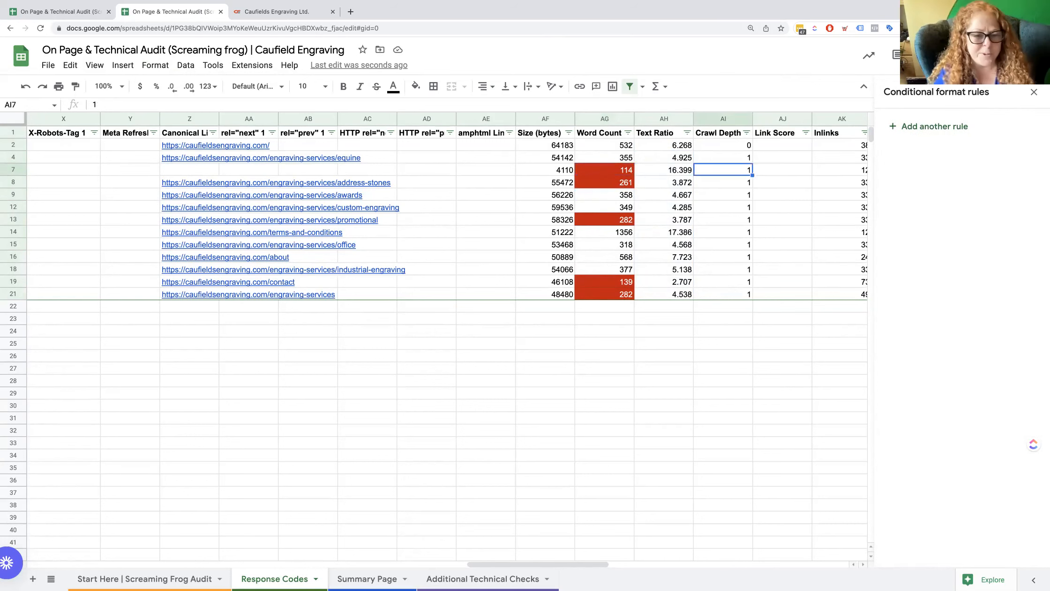
key(Right)
key(Left)
key(Left)
key(Left)
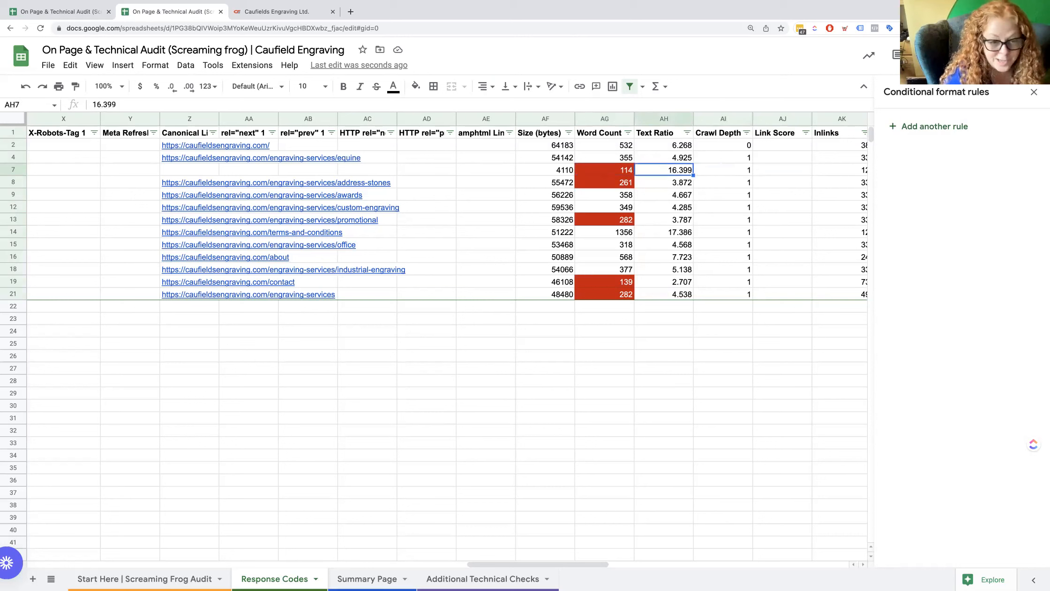
key(Down)
key(Down)
key(Up)
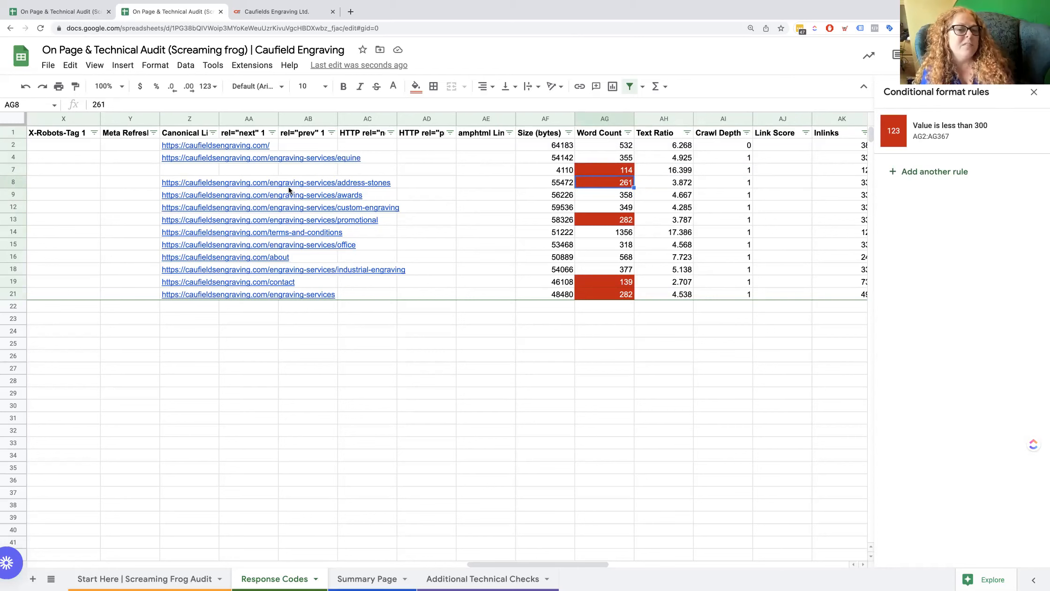
mouse_move(298, 197)
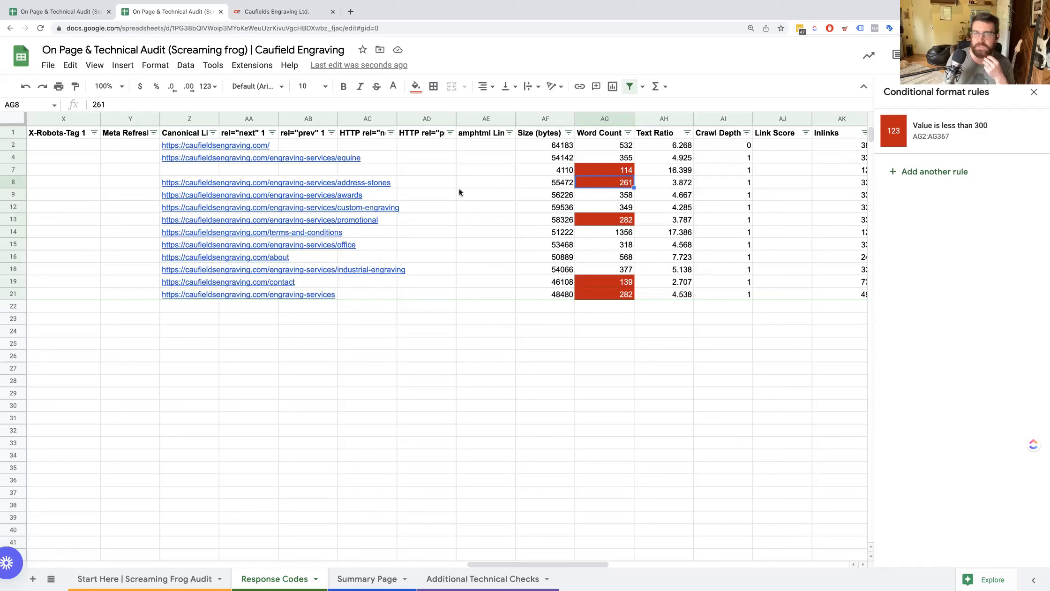
Review the Crawl Depth column for all pages and the neighbouring Link Score and Inlinks columns.
click(726, 157)
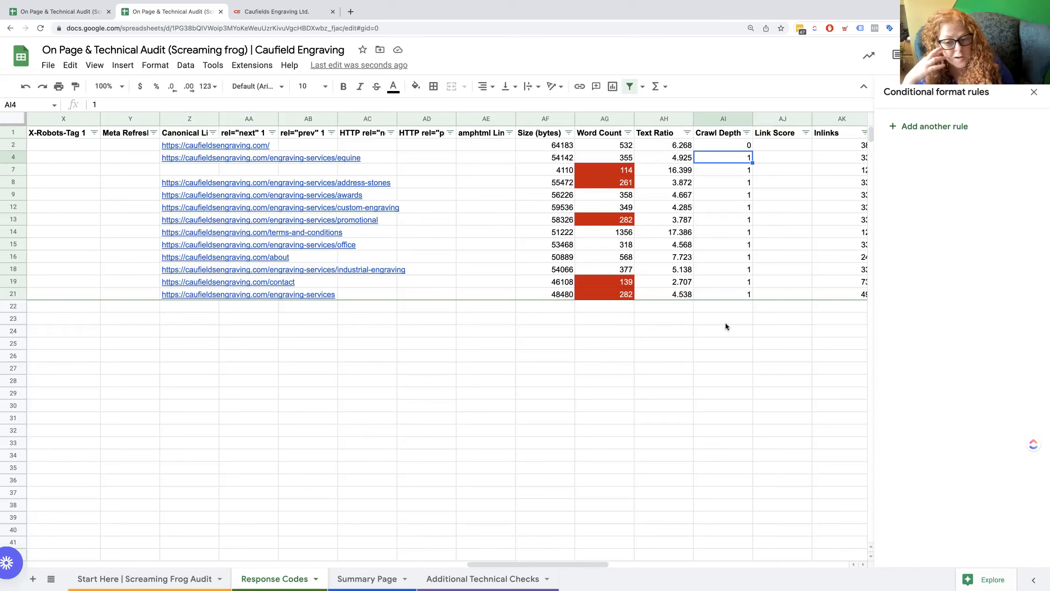
scroll(666, 230, down, 3)
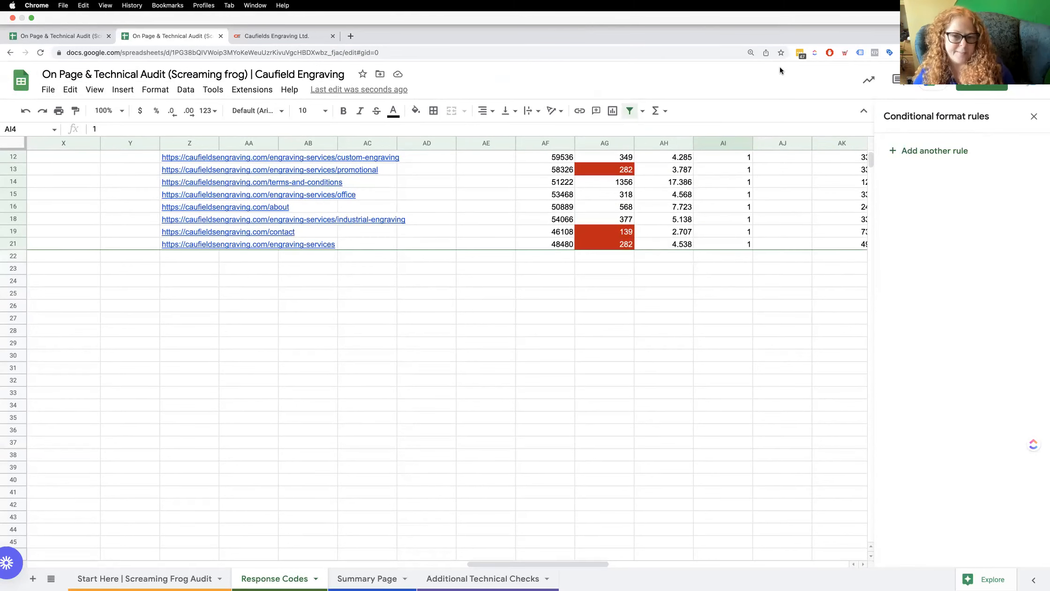
scroll(732, 192, up, 3)
scroll(732, 193, right, 2)
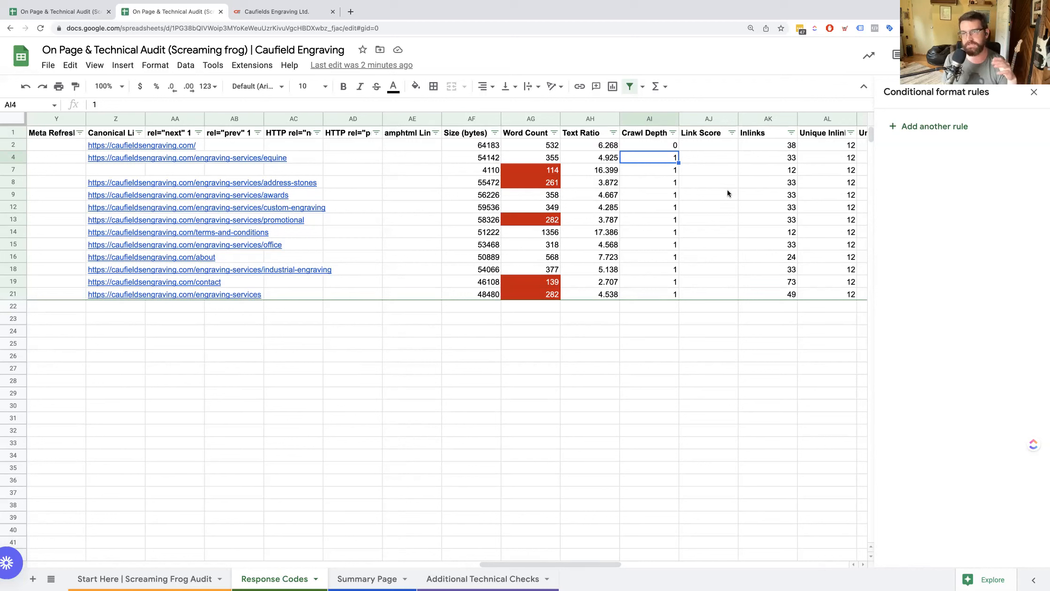
Examine the Crawl Depth, Link Score, Inlinks and Unique Inlinks values in the address-stones row.
click(658, 182)
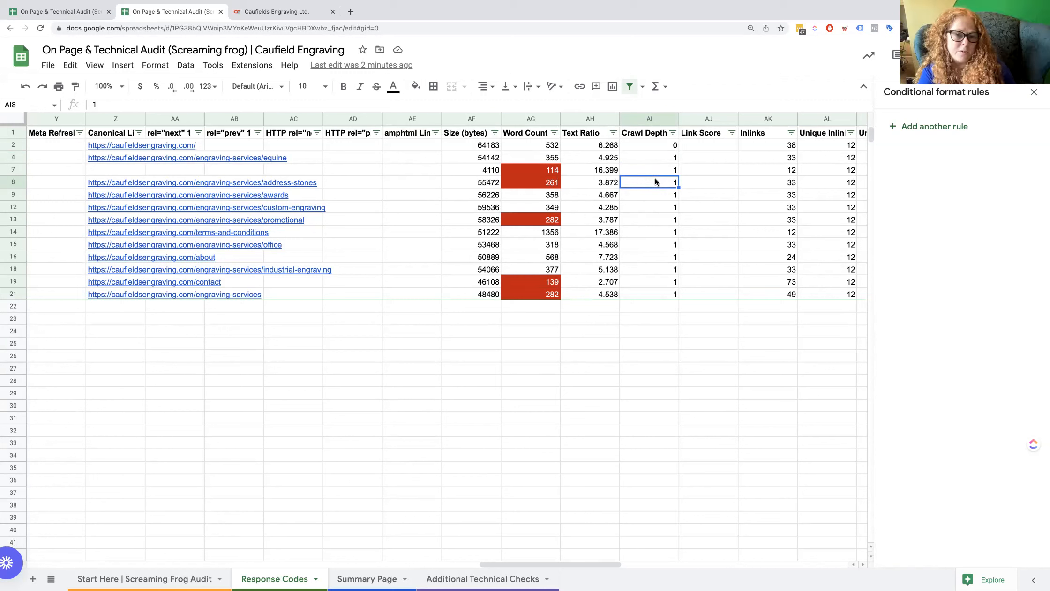
click(740, 185)
key(Right)
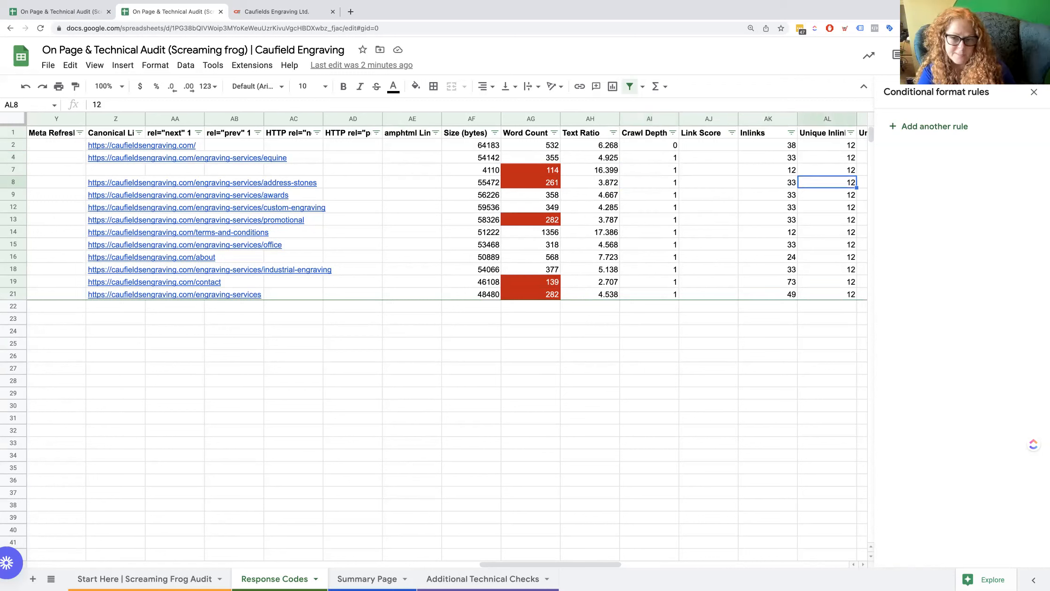
key(Left)
key(Left)
key(Left)
key(Right)
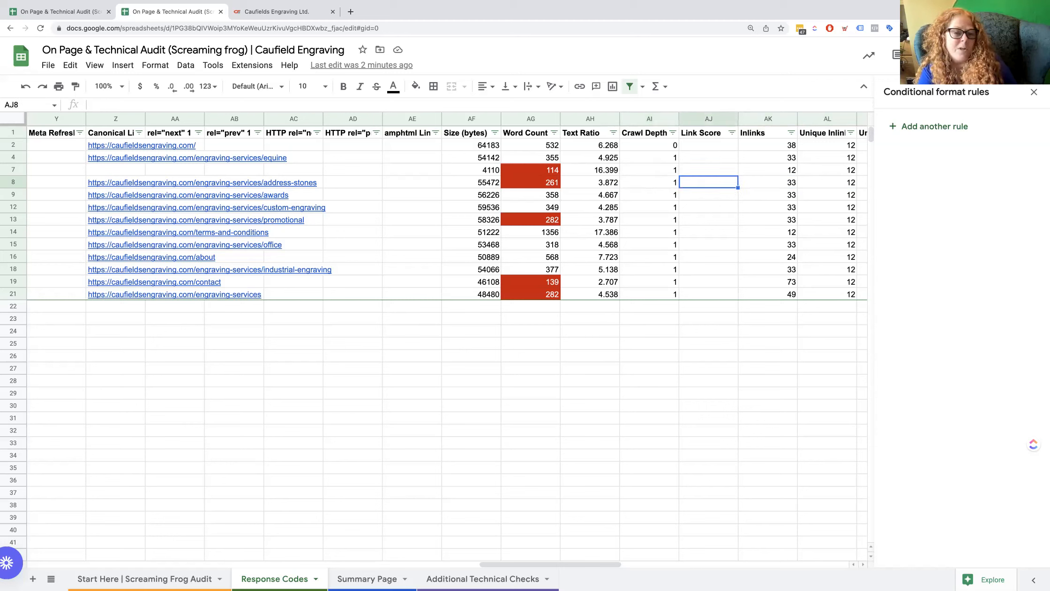
Review the Word Count column down to the contact page and compare that page's Size and Text Ratio values.
key(Left)
key(Down)
key(Down)
key(Down)
key(Left)
key(Left)
key(Down)
key(Down)
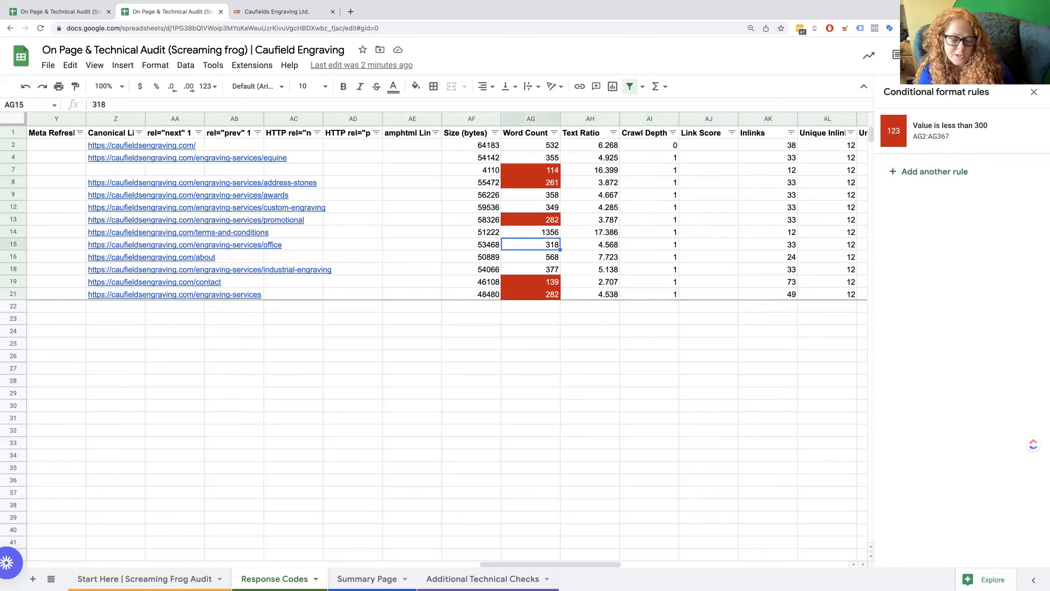
key(Down)
key(Down)
key(Down)
key(Right)
key(Left)
key(Left)
key(Left)
key(Right)
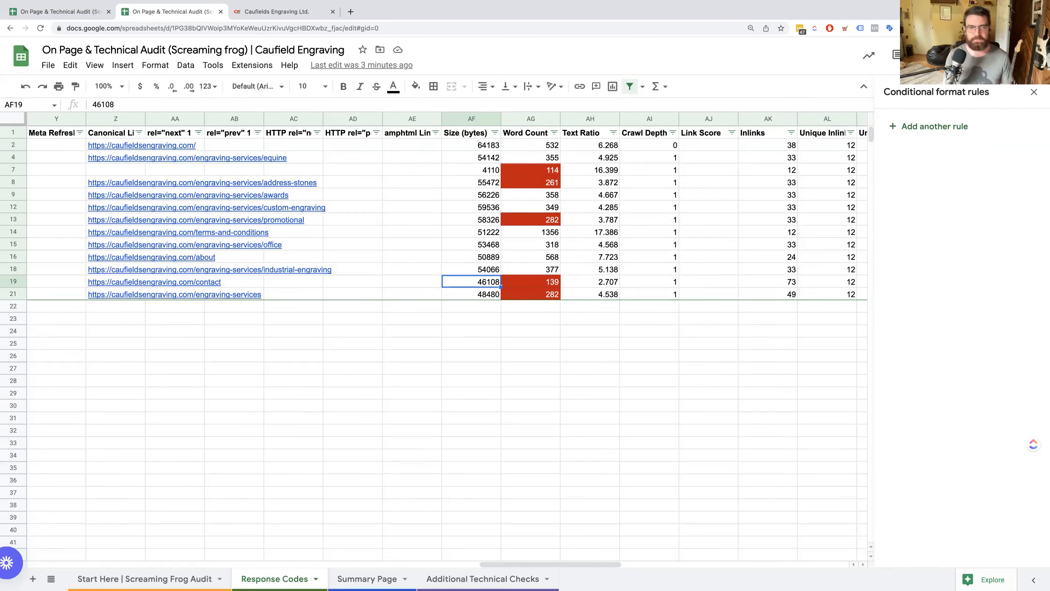
Look through the contact row's inlink, outlink, near-duplicate, spelling, hash and Response Time columns.
key(Right)
key(Right)
key(Right)
key(Right)
key(Right)
key(Right)
key(Right)
key(Right)
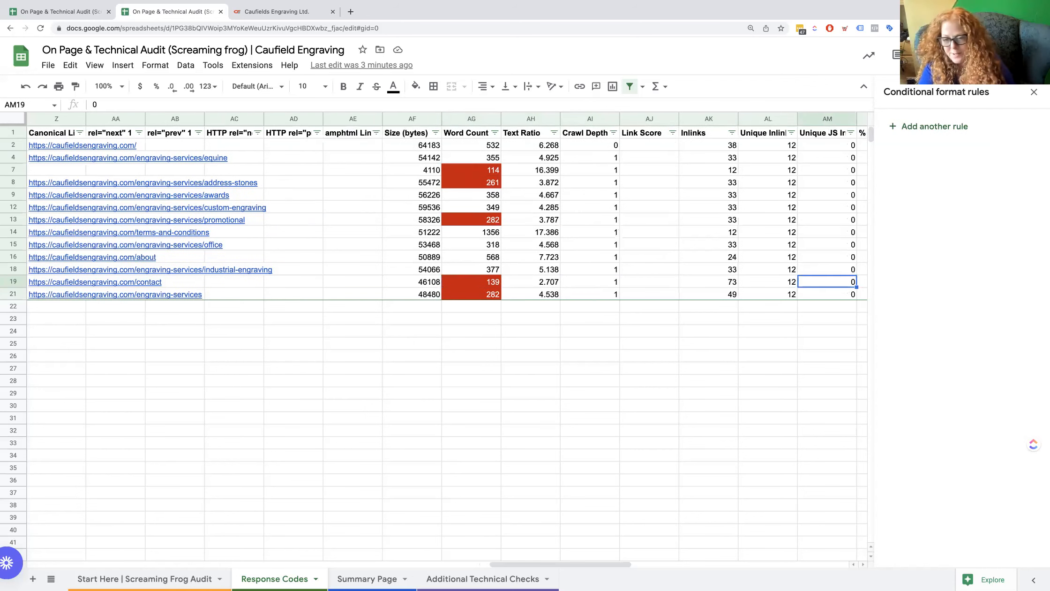
key(Right)
key(Right)
key(Right)
key(Right)
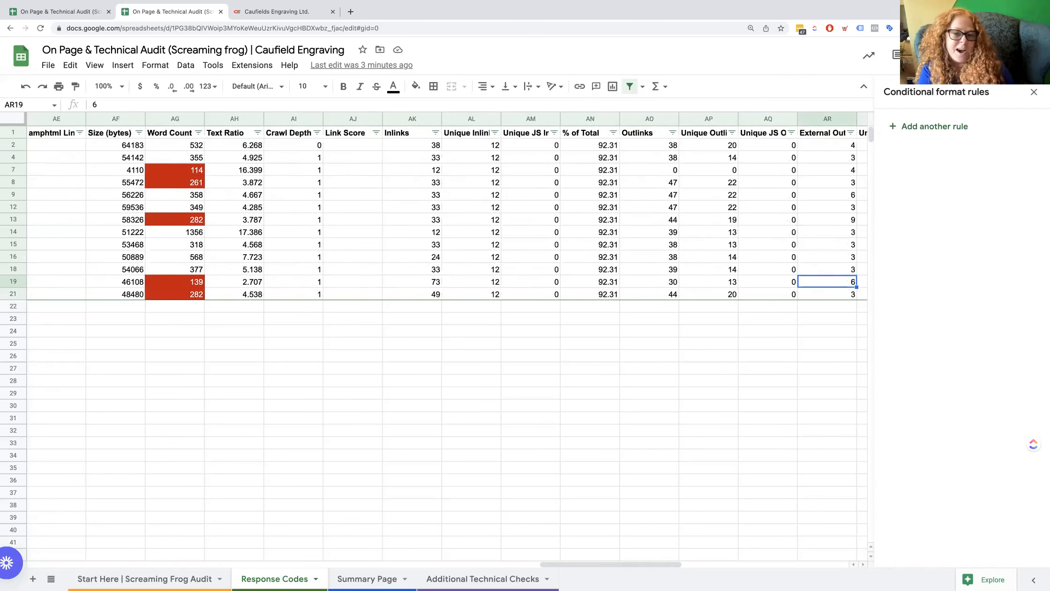
key(Right)
key(Right)
key(Right)
key(Right)
key(Right)
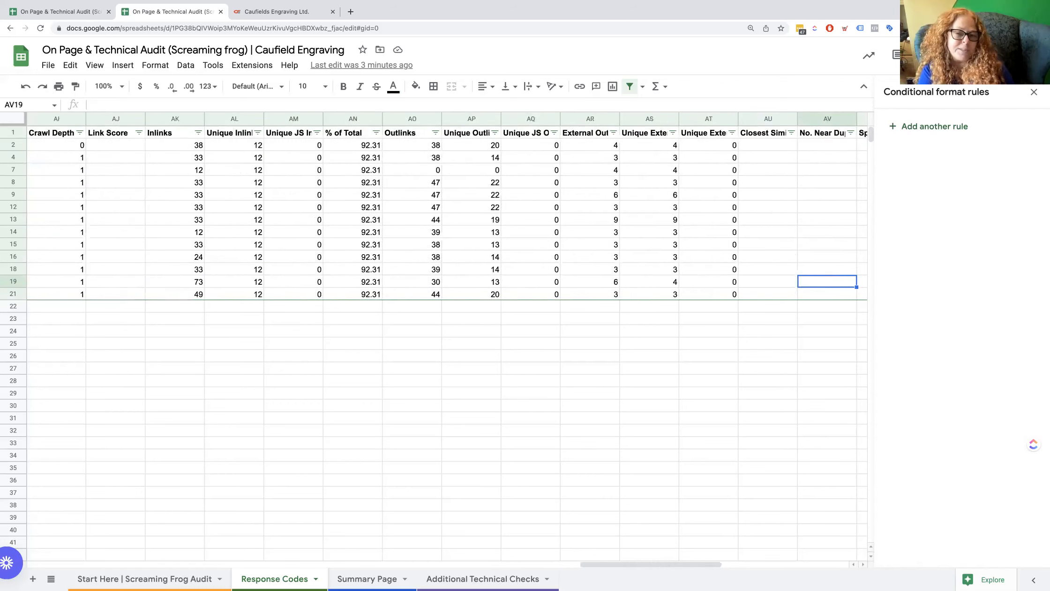
key(Right)
key(Right)
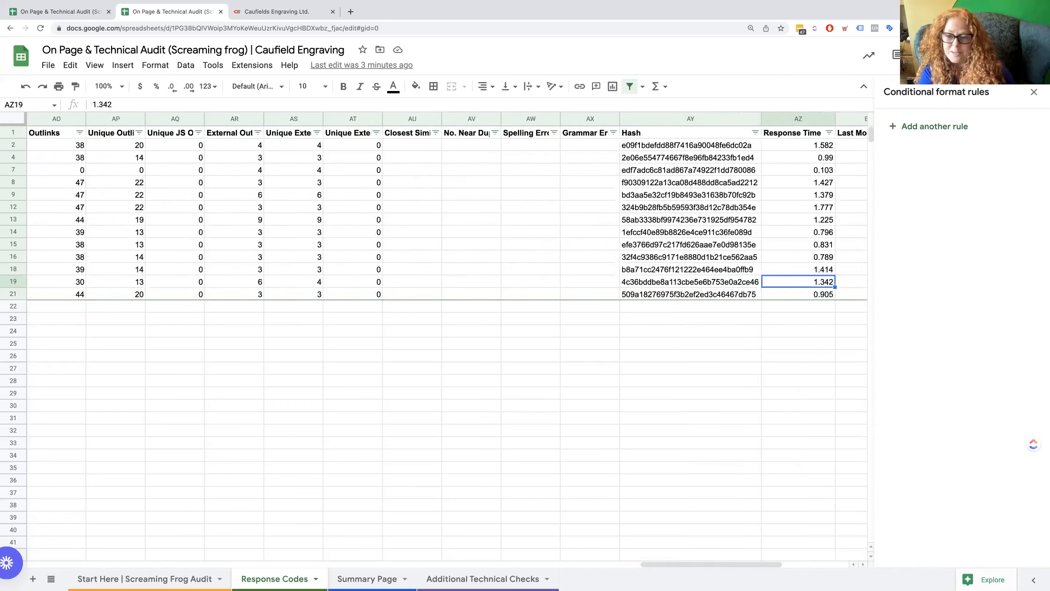
Go back to the canonical link column and examine the entry in row 7.
key(Left)
key(Left)
key(Left)
key(Left)
key(Left)
key(Left)
key(Left)
key(Left)
key(Left)
key(Left)
key(Left)
key(Left)
key(Left)
key(Left)
key(Left)
key(Left)
key(Left)
key(Left)
key(Left)
key(Left)
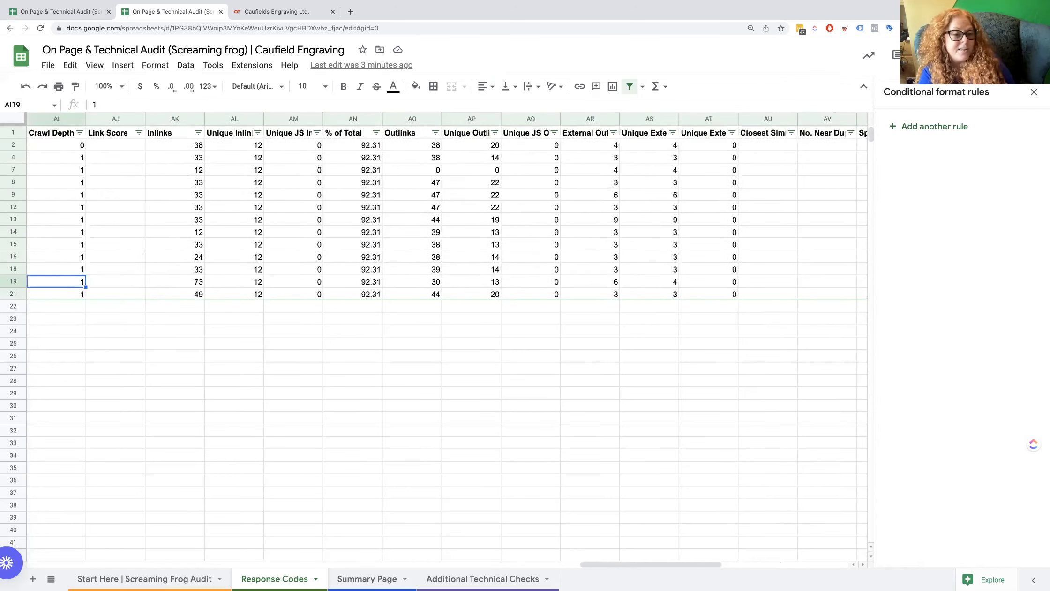
key(Left)
key(Left)
key(Left)
key(Left)
key(Left)
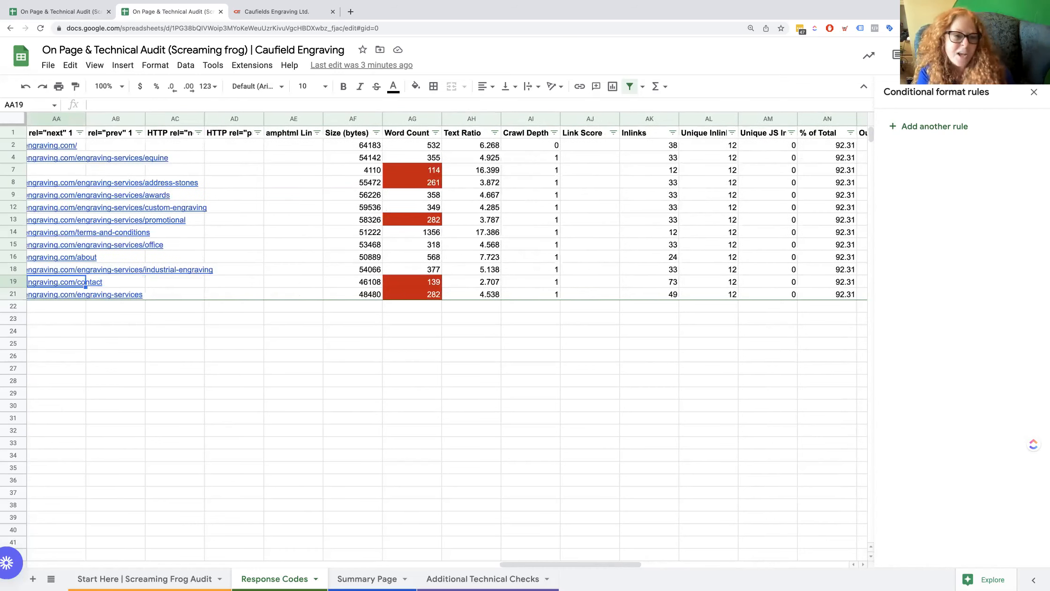
key(Right)
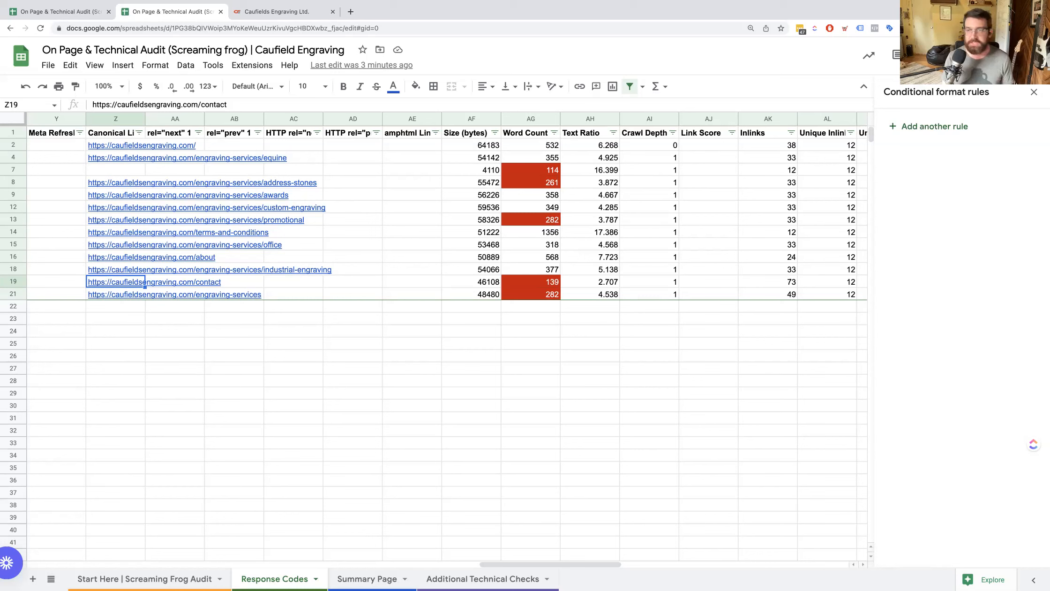
key(super+Up)
key(Up)
key(Left)
key(Right)
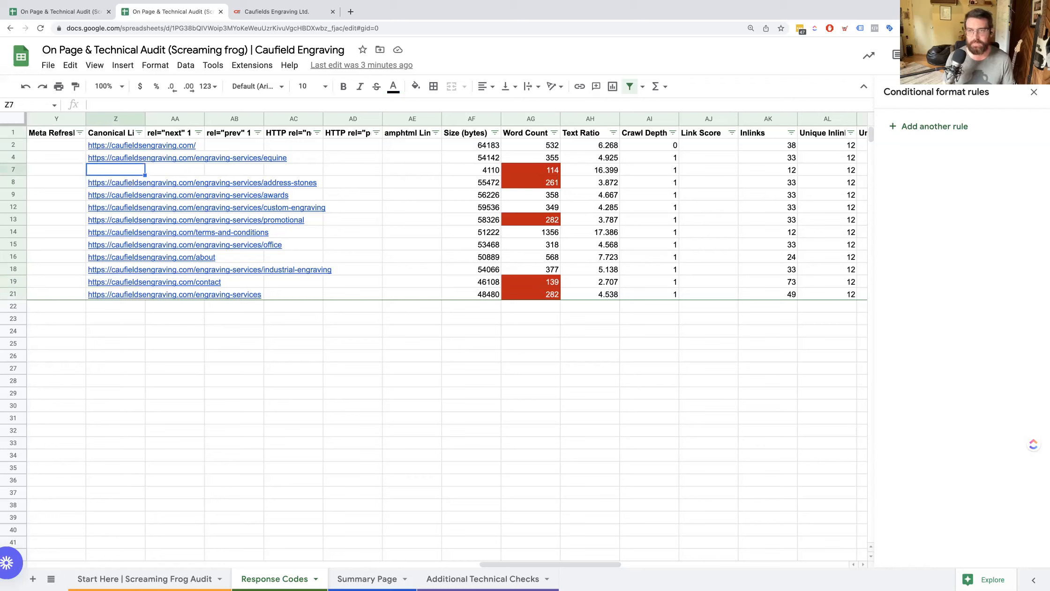
Examine row 7's meta robots directives and H2-1 text to identify which page it is.
key(Down)
key(Up)
key(Left)
key(Left)
key(Left)
key(Left)
key(Left)
key(Left)
key(Left)
key(Left)
key(Left)
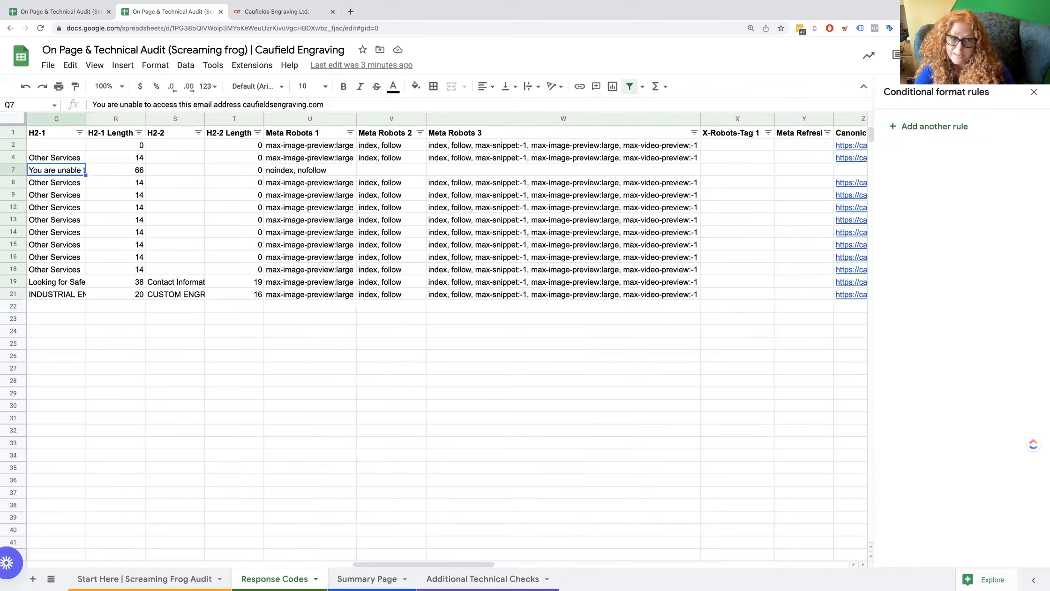
Widen the Canonical Link Element 1 column so its full header and more of the URLs fit.
key(Right)
key(Right)
key(Up)
key(Right)
key(Right)
key(Right)
key(Right)
key(Right)
key(Right)
key(Right)
key(Right)
key(Right)
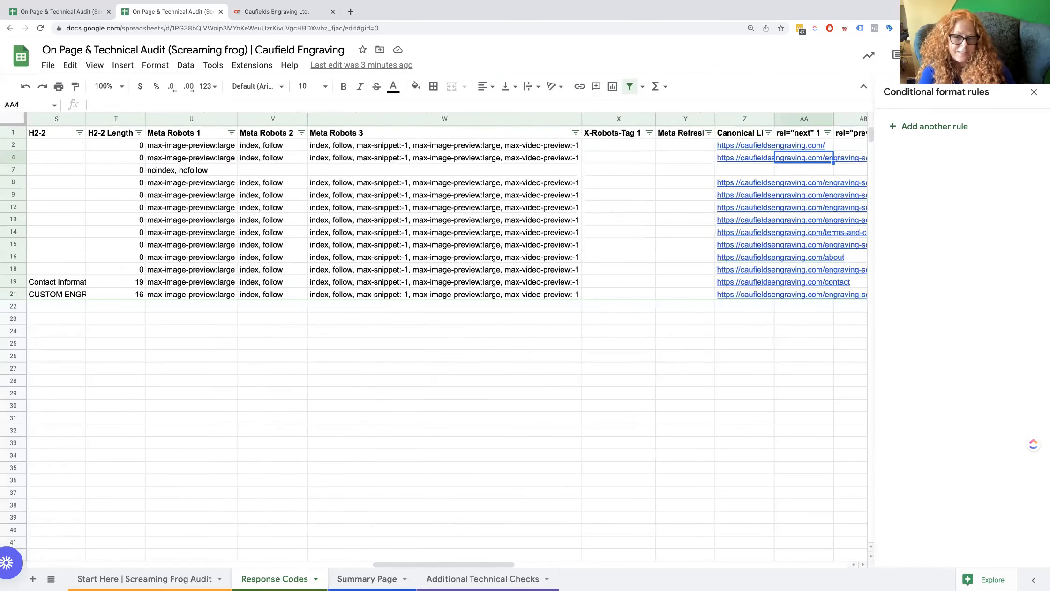
key(Left)
key(Left)
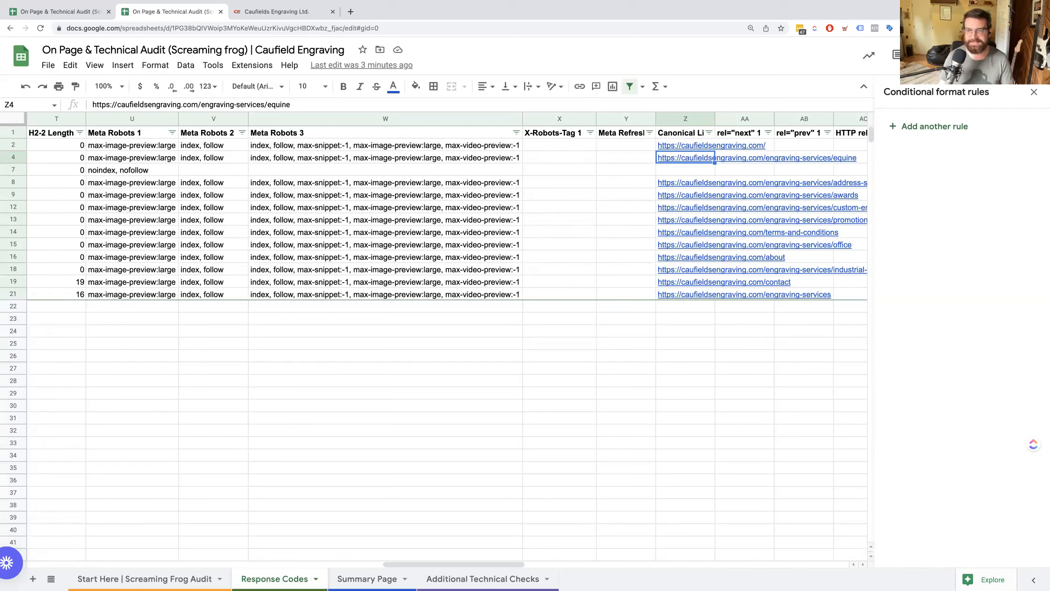
mouse_move(740, 258)
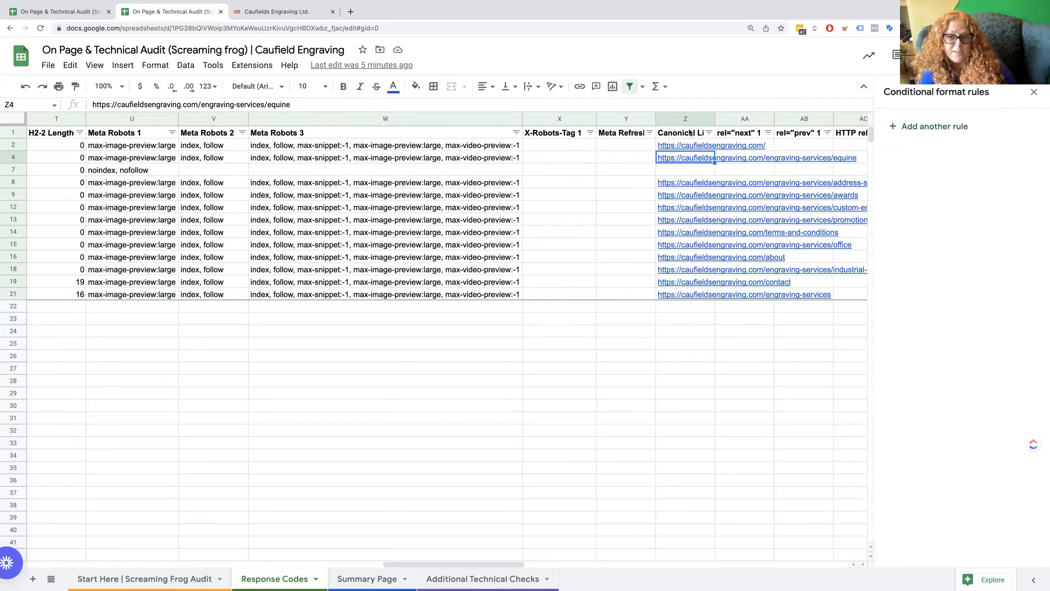
drag(714, 117, 867, 118)
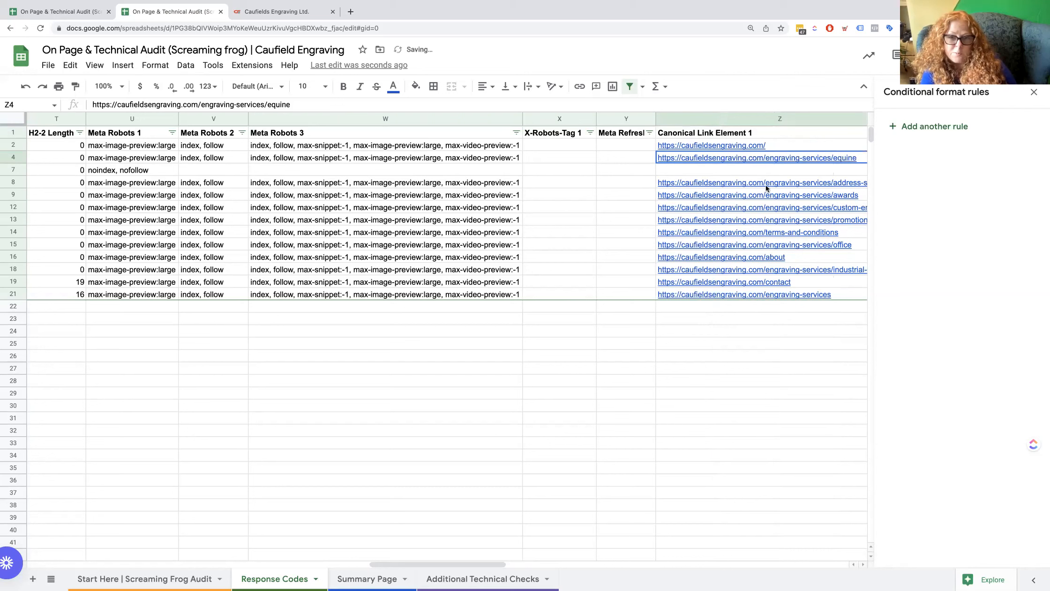
Compare row 7's canonical link and Meta Robots 1 to 3 entries with those of the address-stones row.
mouse_move(797, 205)
click(753, 170)
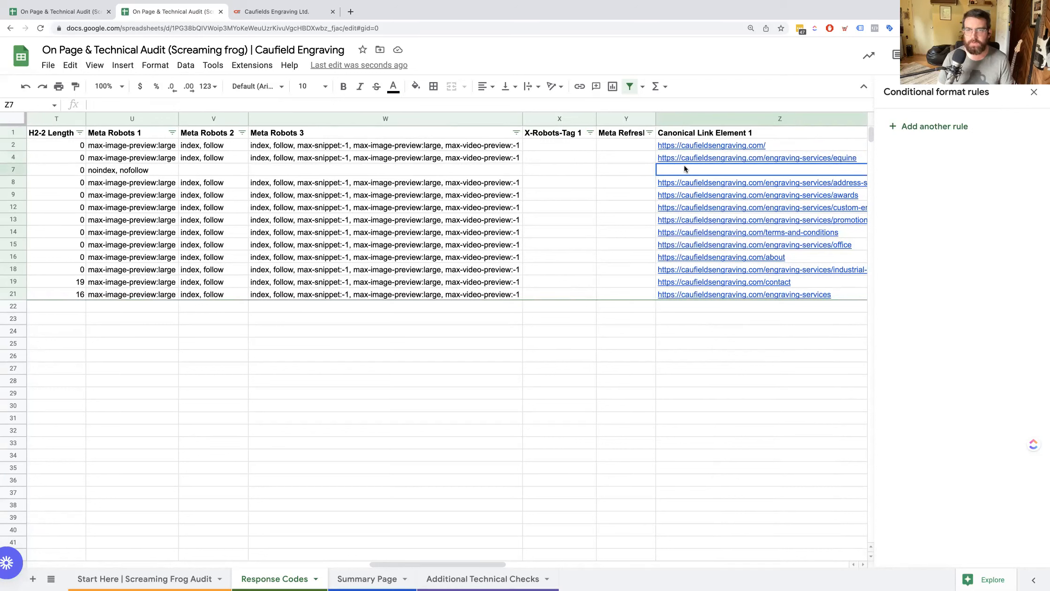
key(ctrl+Left)
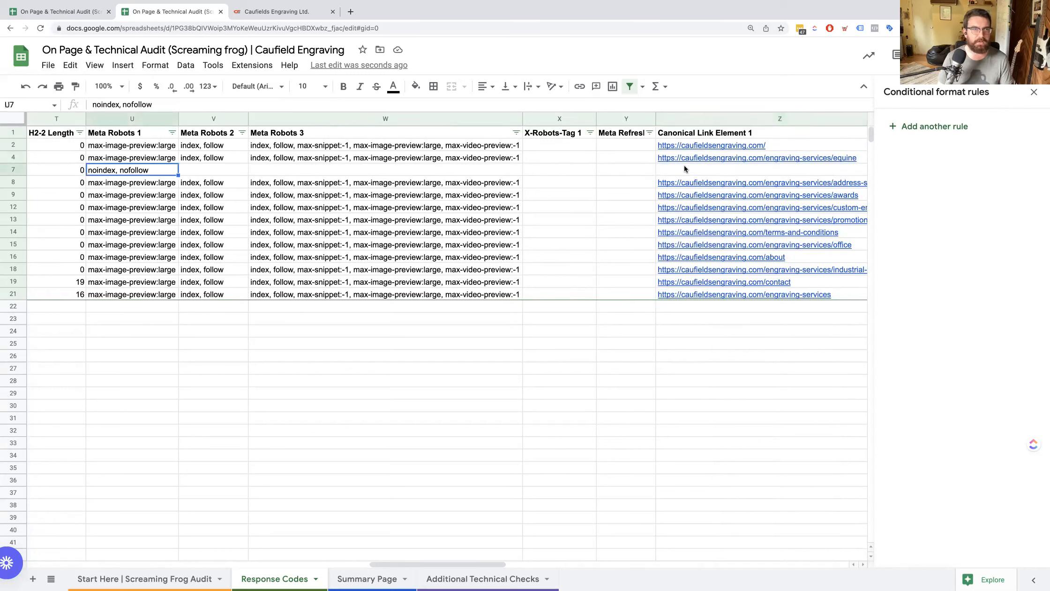
key(Left)
key(Right)
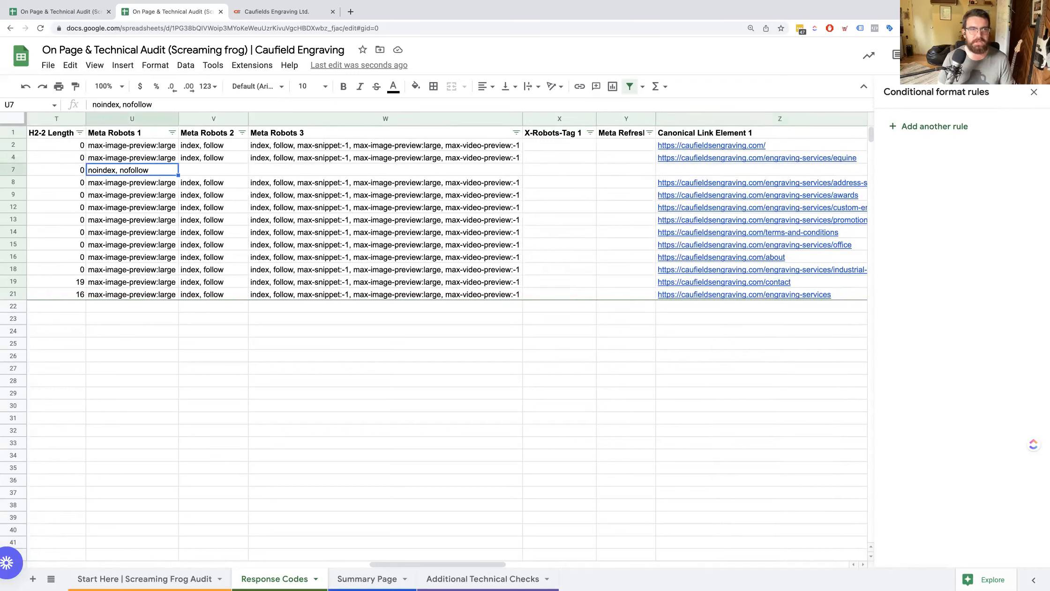
key(Right)
key(Left)
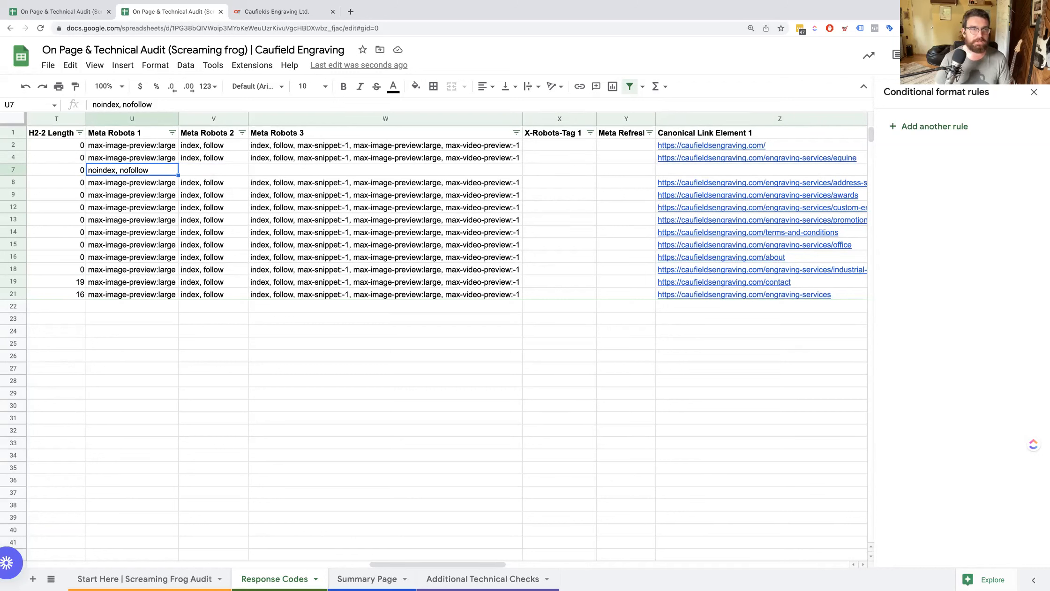
key(Down)
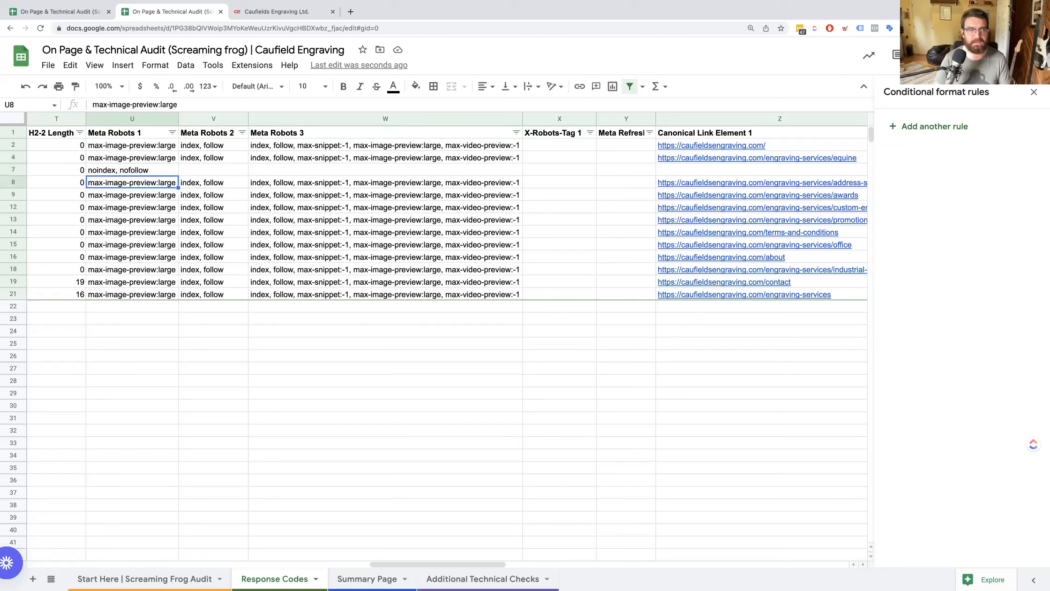
key(Right)
click(385, 169)
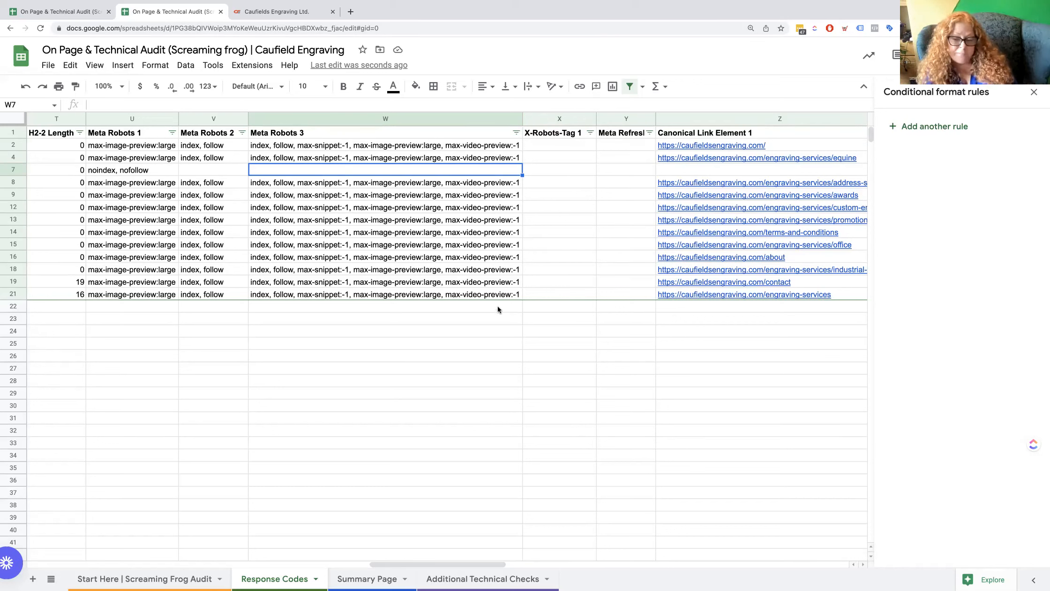
Review the H1-1 headings and H1-1 Length values from the equine page through the custom-engraving page.
key(Left)
key(Left)
key(Left)
key(Left)
key(Left)
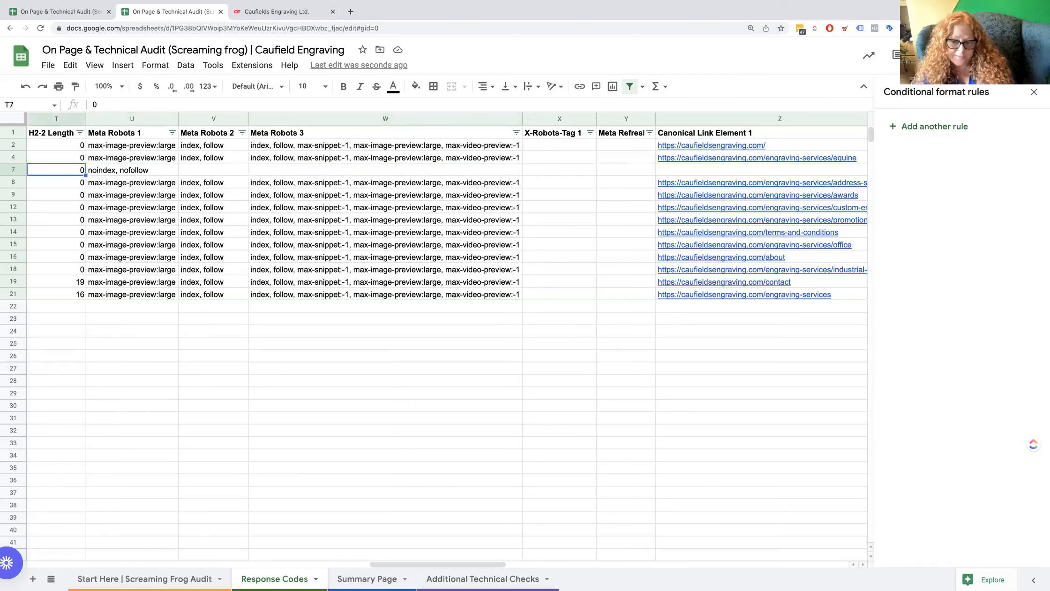
key(Left)
key(Left)
key(Left)
key(Left)
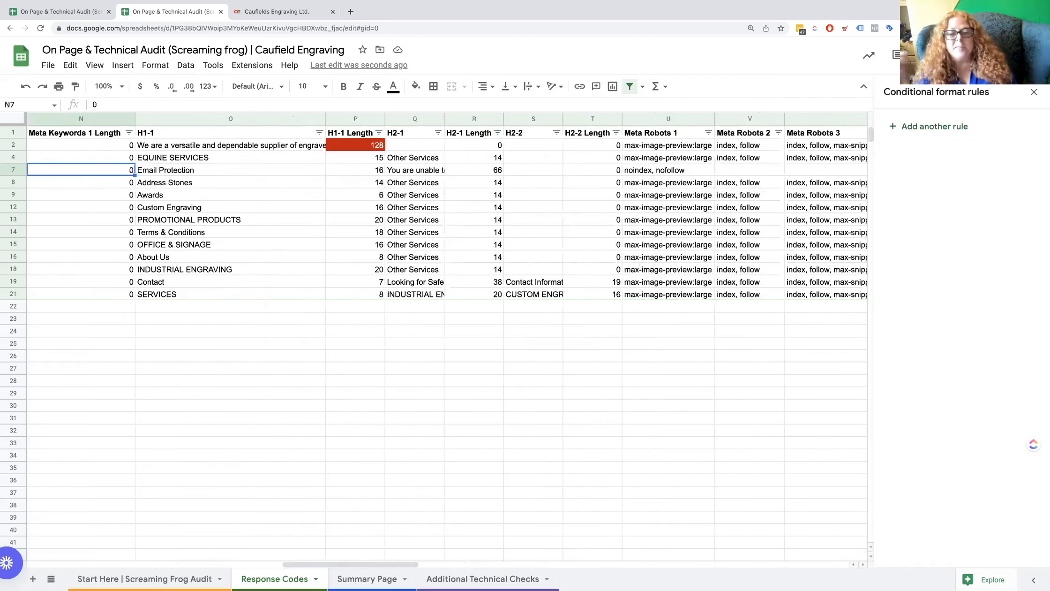
key(Right)
key(Right)
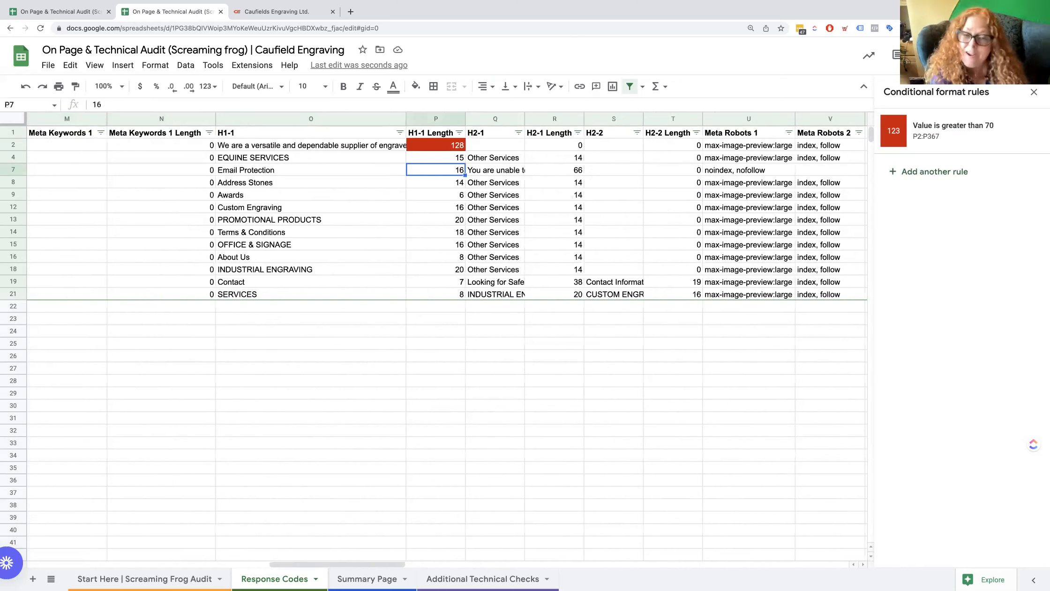
key(Down)
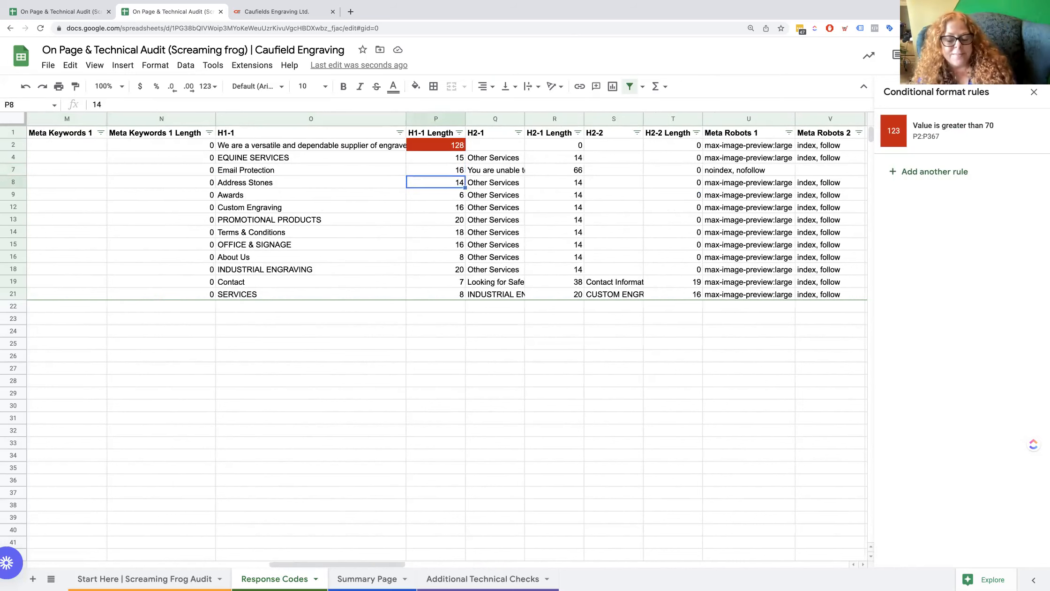
key(Left)
key(Down)
key(Down)
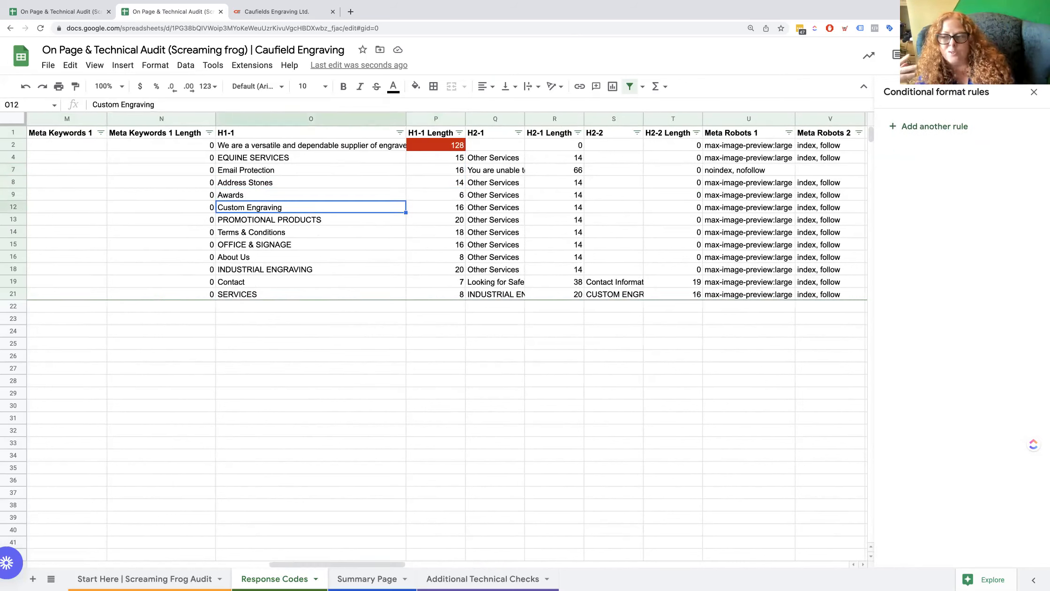
key(Up)
key(Up)
key(Up)
key(Up)
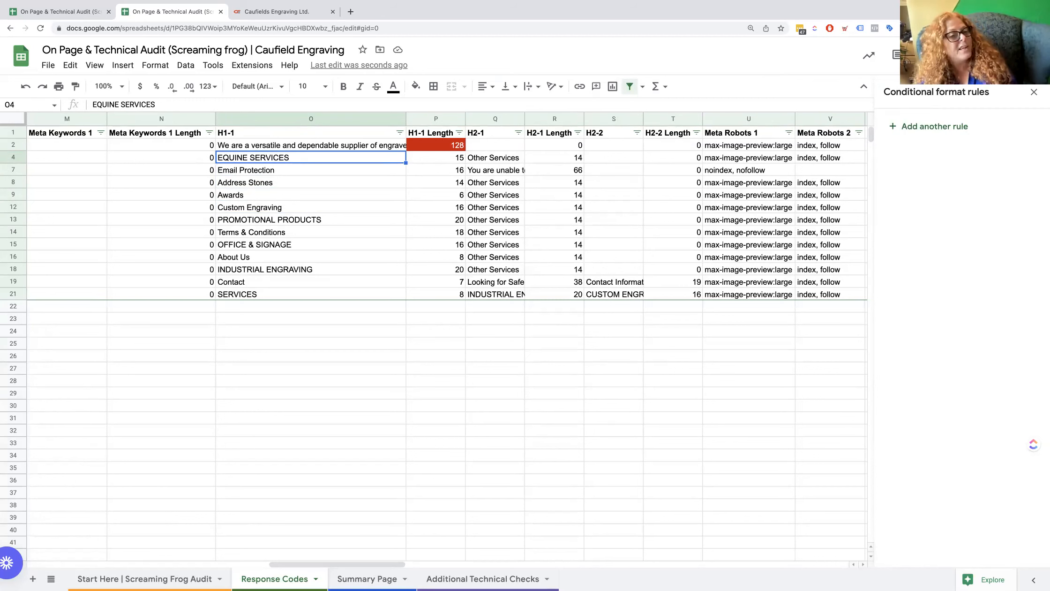
Review the meta keyword, meta description, title length and Indexability columns for the equine and address-stones pages.
key(Left)
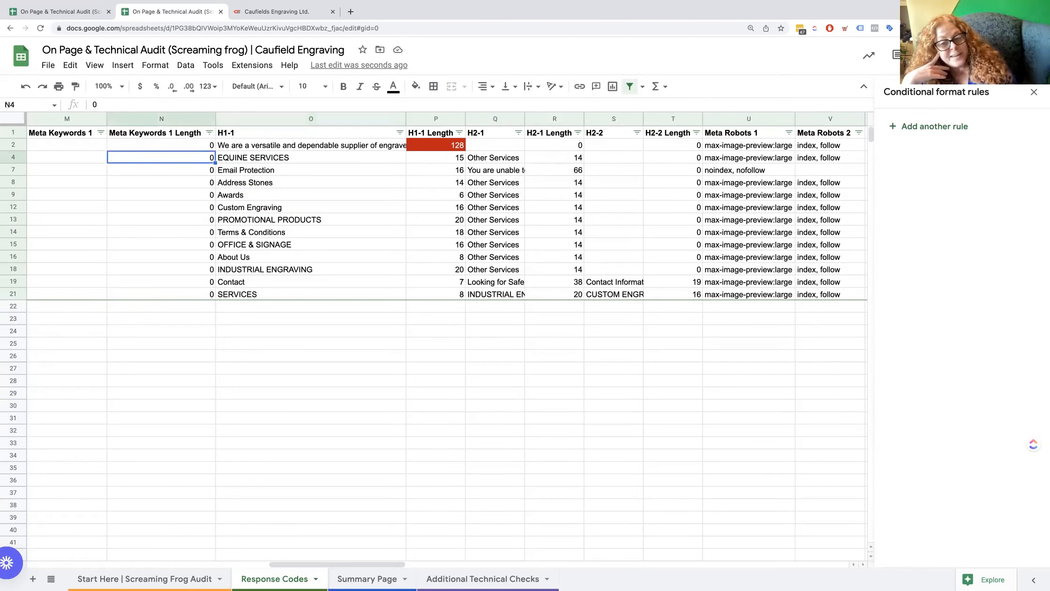
key(Left)
key(Left)
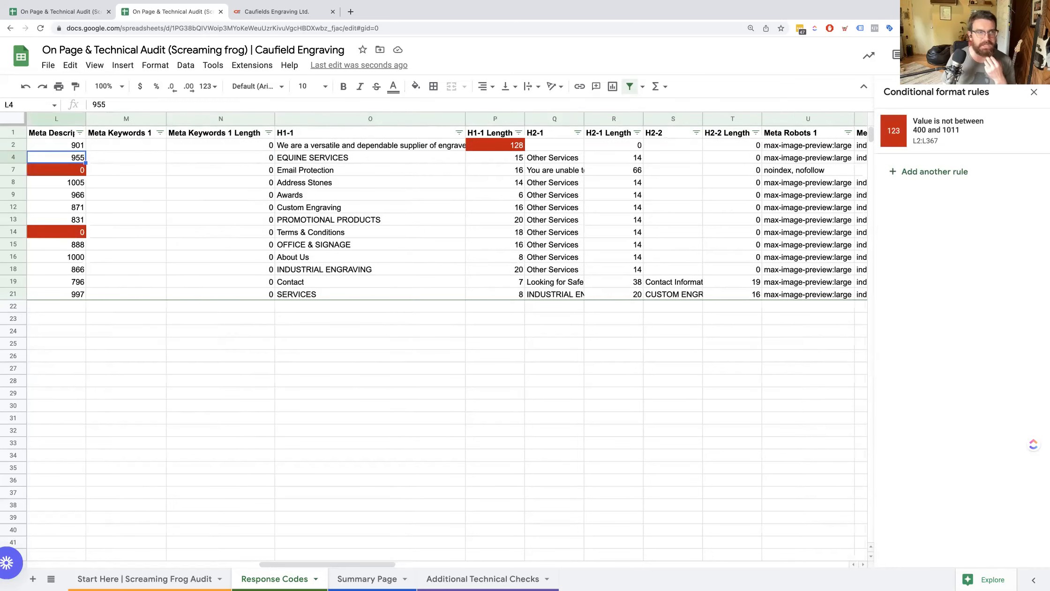
key(Left)
key(Left)
key(Left)
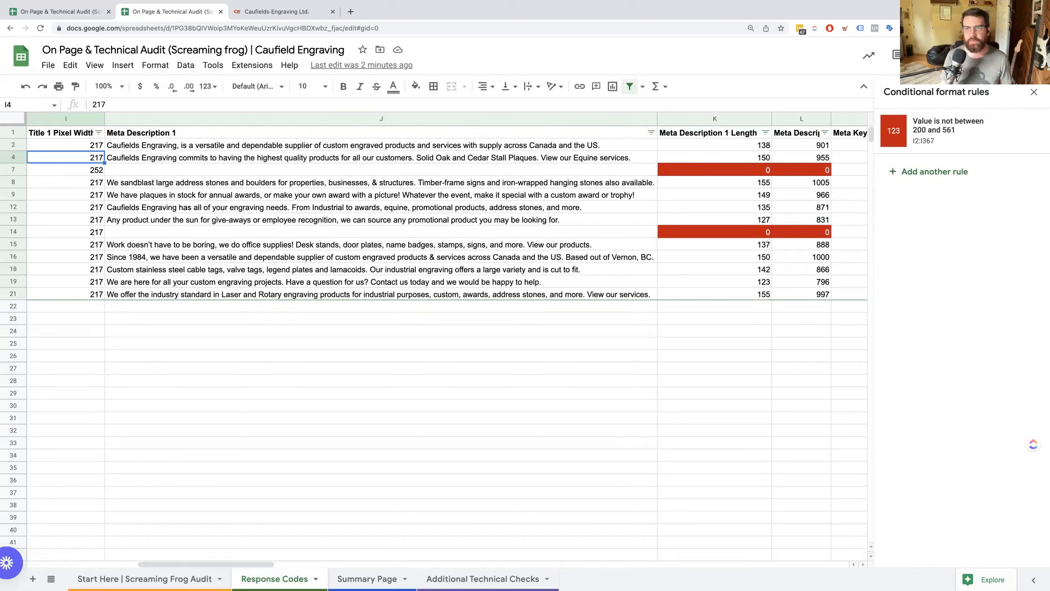
key(Down)
key(Down)
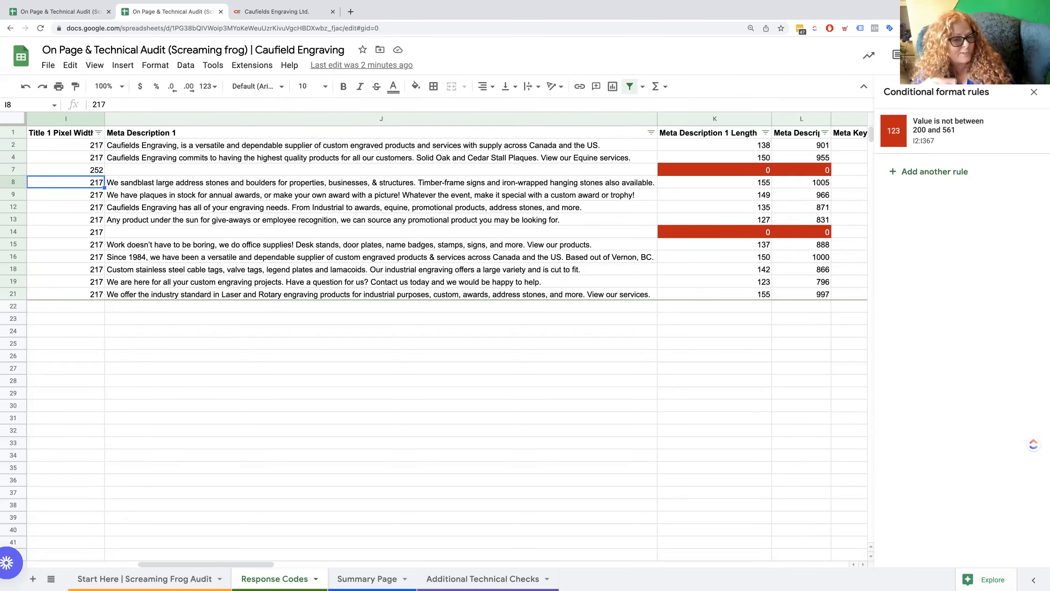
key(Left)
key(Left)
key(Left)
key(Left)
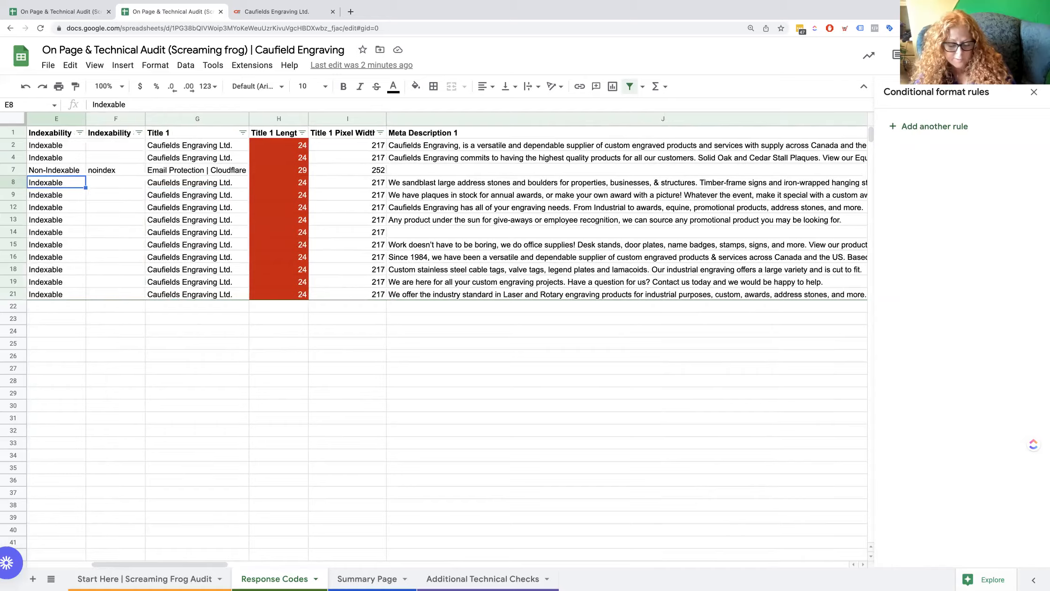
Switch to Screaming Frog and examine the internal HTML pages' title, meta description, H1, H2 and Meta Robots columns.
key(ctrl+Left)
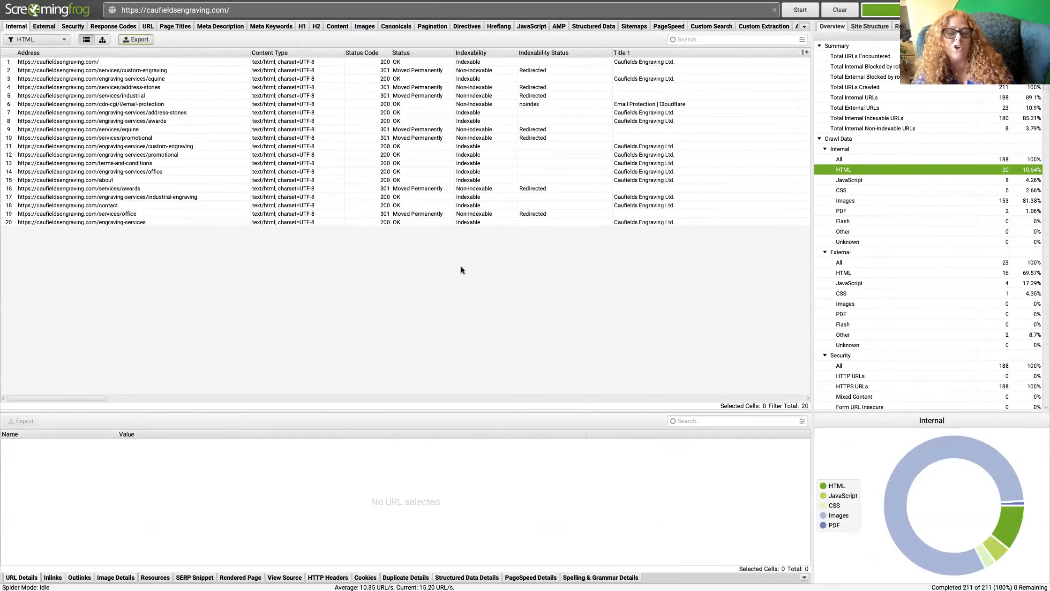
scroll(500, 110, right, 10)
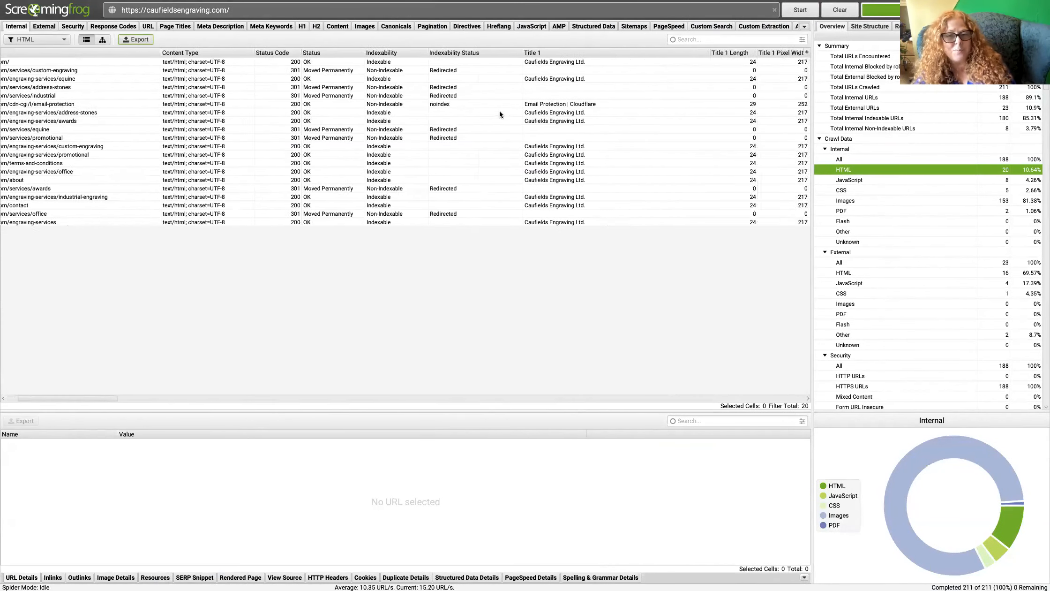
scroll(500, 111, right, 10)
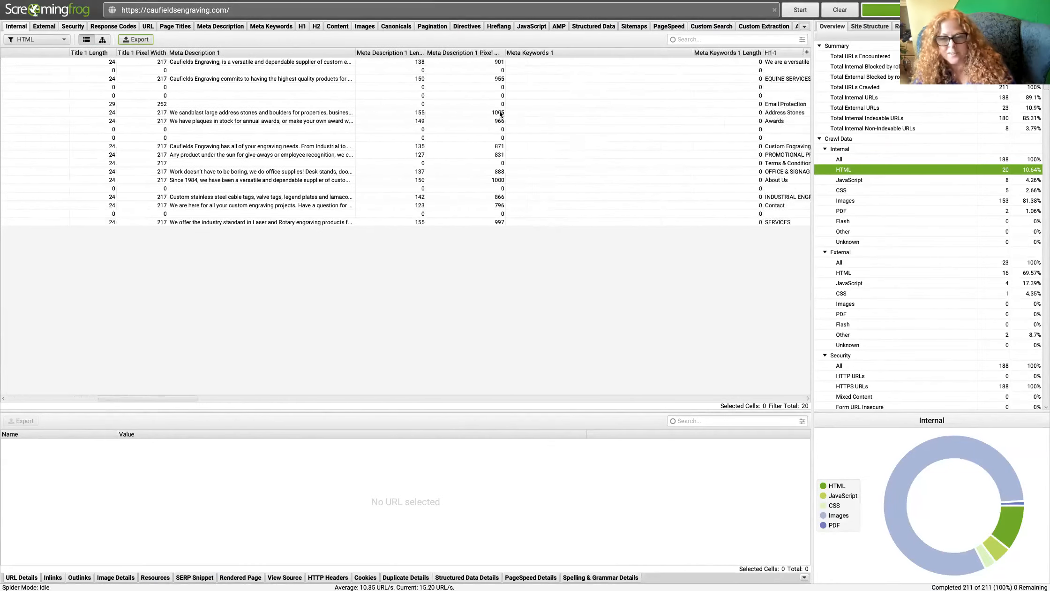
scroll(500, 111, right, 10)
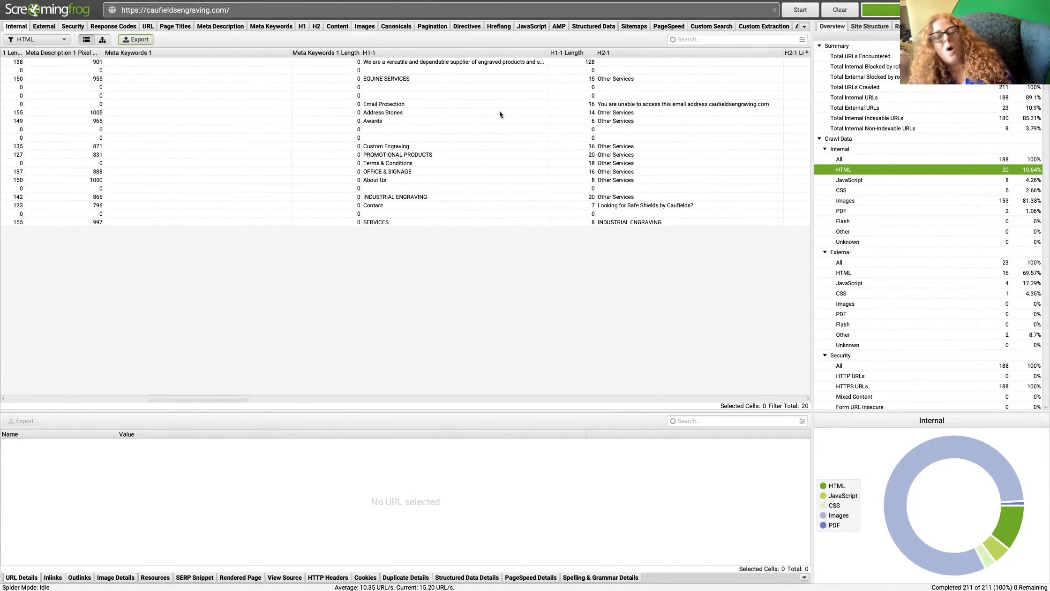
scroll(500, 115, right, 2)
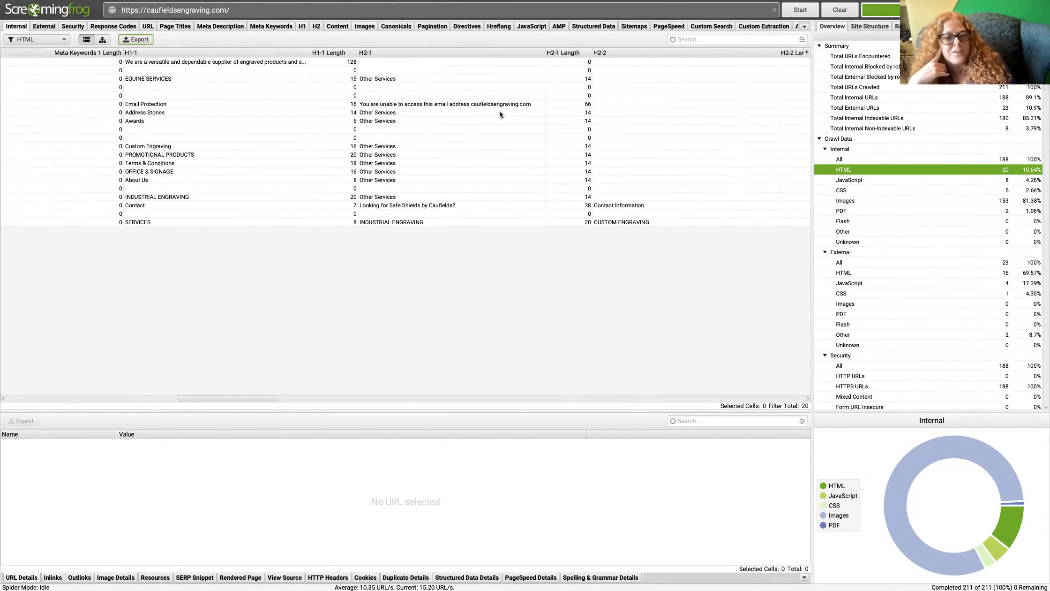
scroll(500, 114, right, 10)
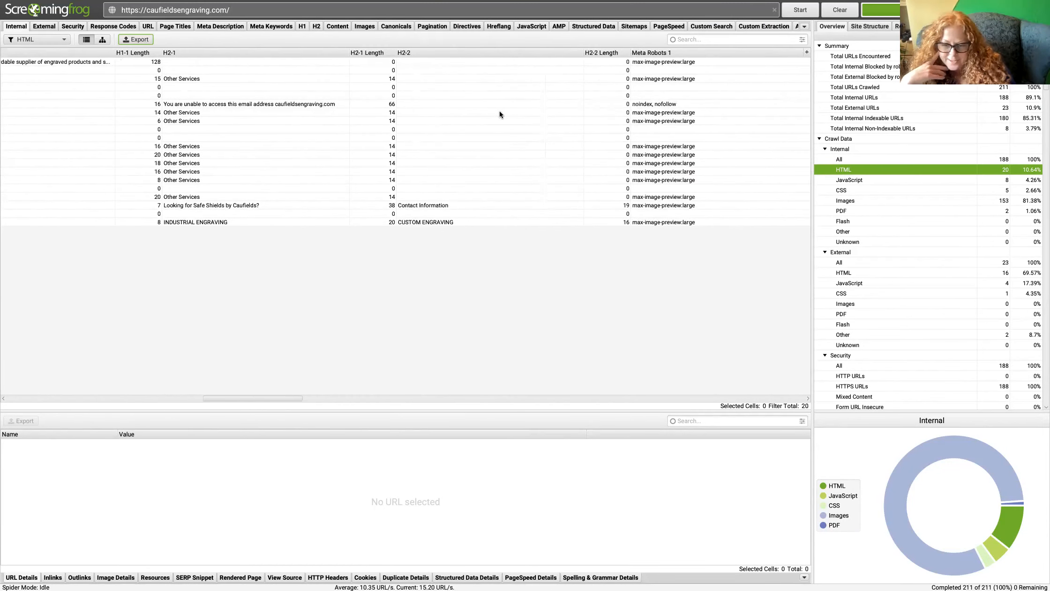
scroll(500, 115, right, 15)
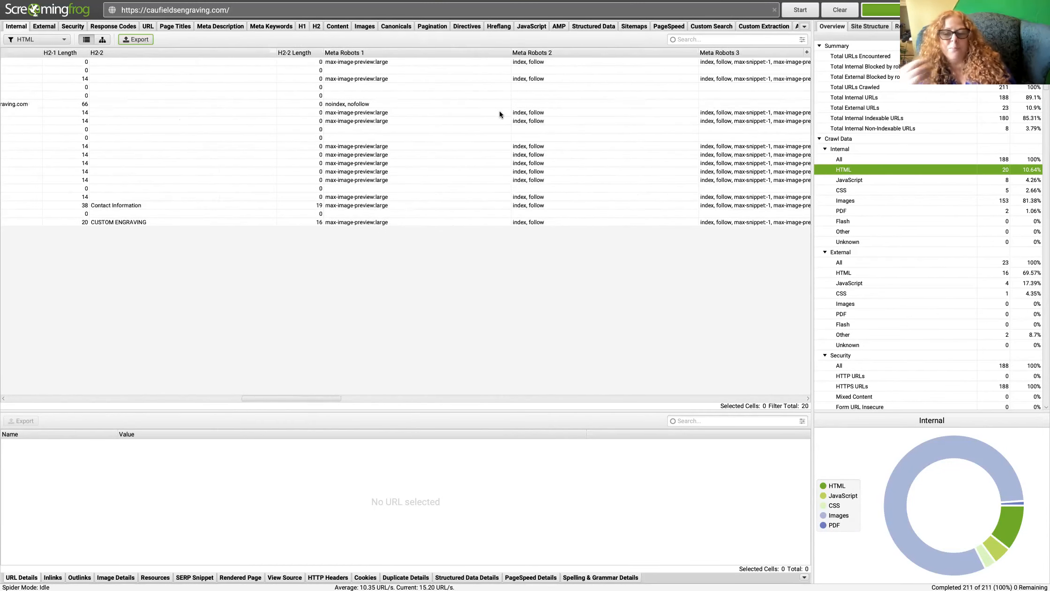
scroll(499, 114, left, 20)
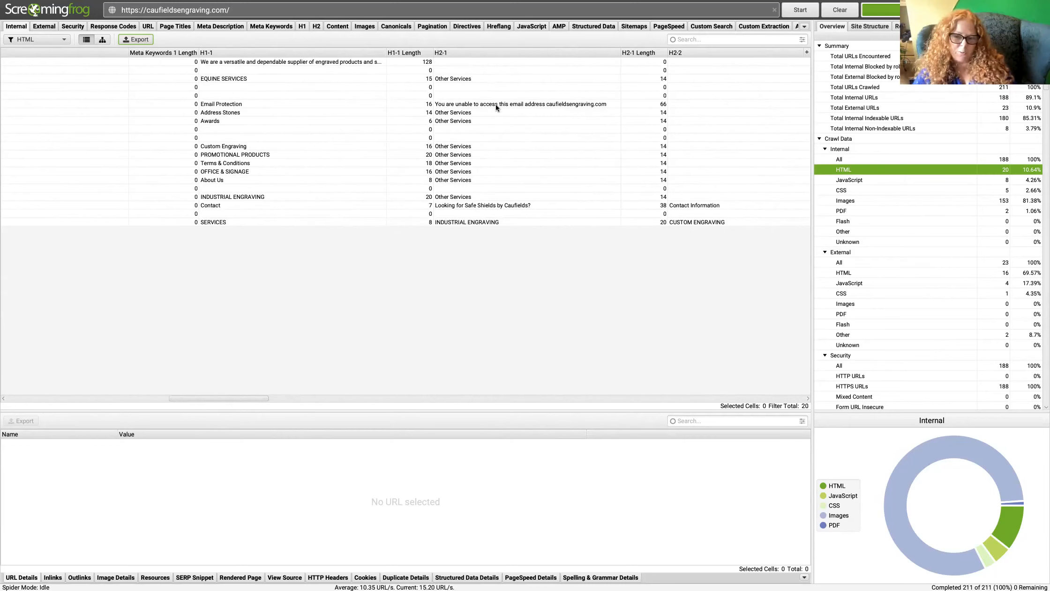
Check the audit spreadsheet again, and open the H1 report for the crawl in Screaming Frog.
key(ctrl+Right)
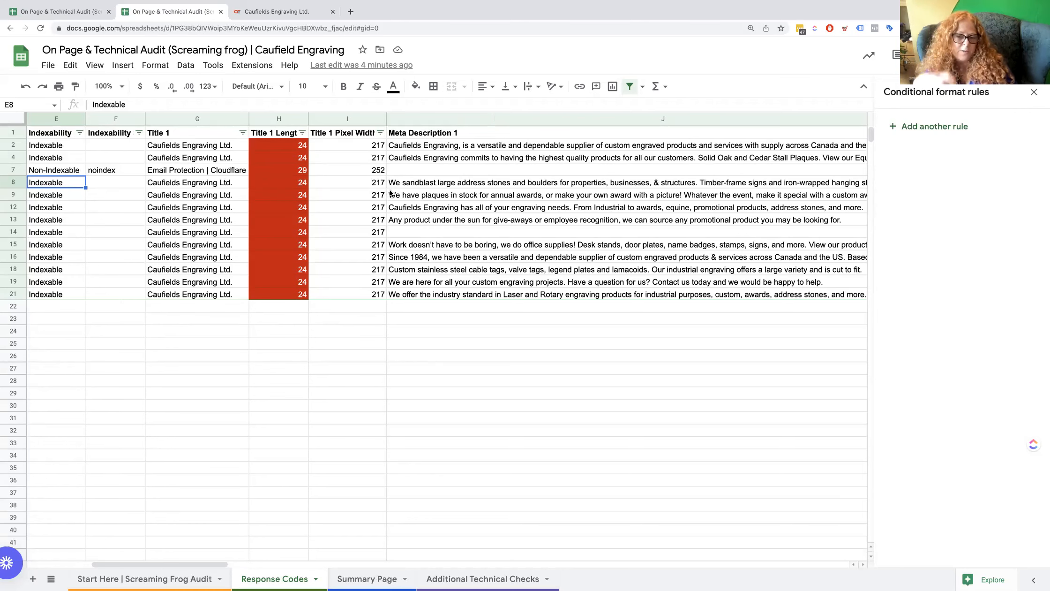
key(ctrl+Left)
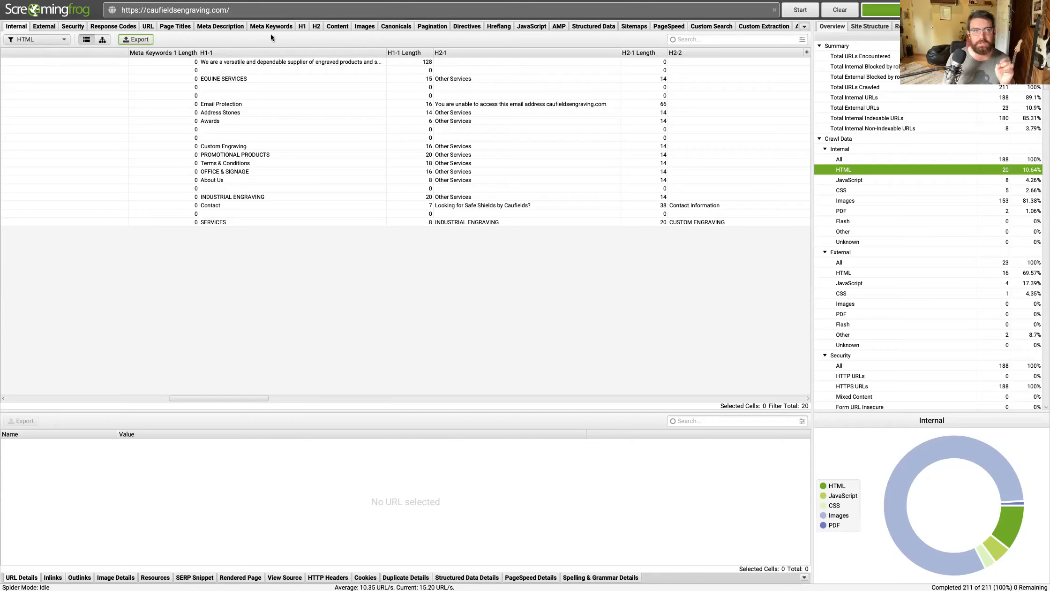
click(302, 27)
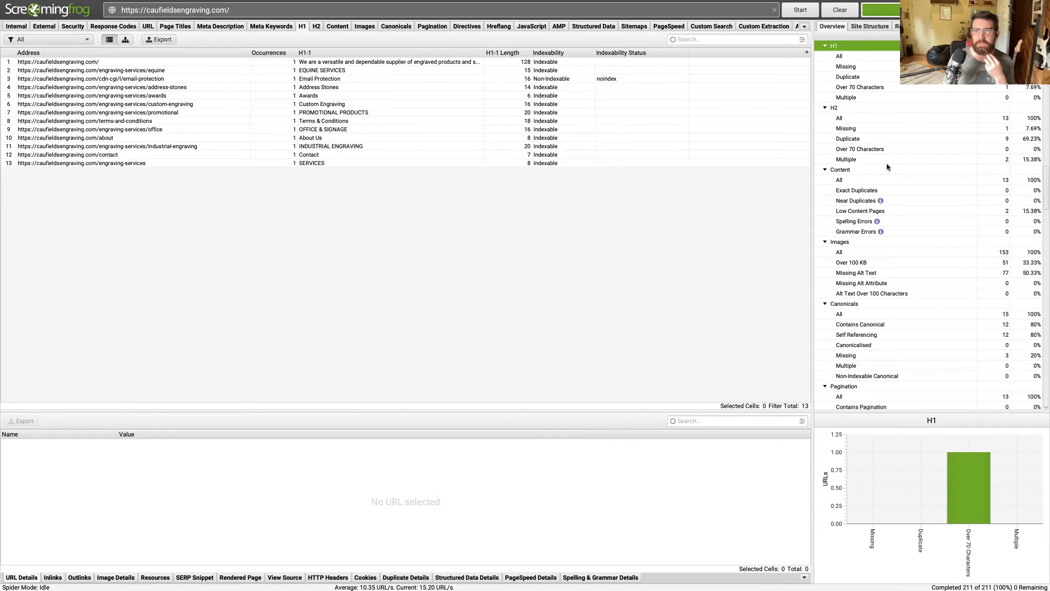
Switch to the audit spreadsheet, fit the H2-1 column to its contents, and check the equine and contact pages' H2-1 entries.
key(ctrl+Right)
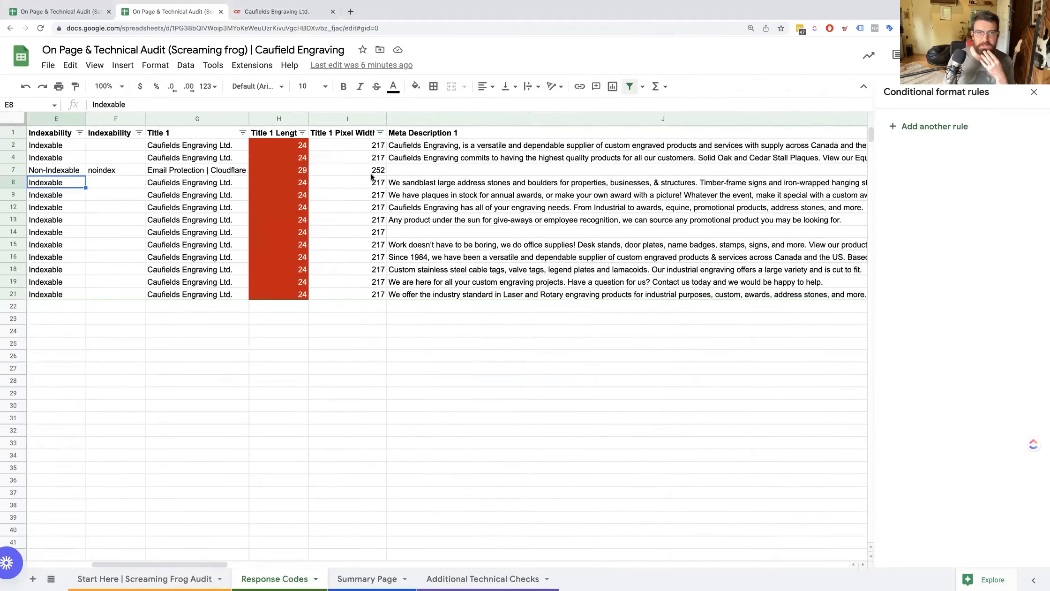
scroll(372, 177, right, 10)
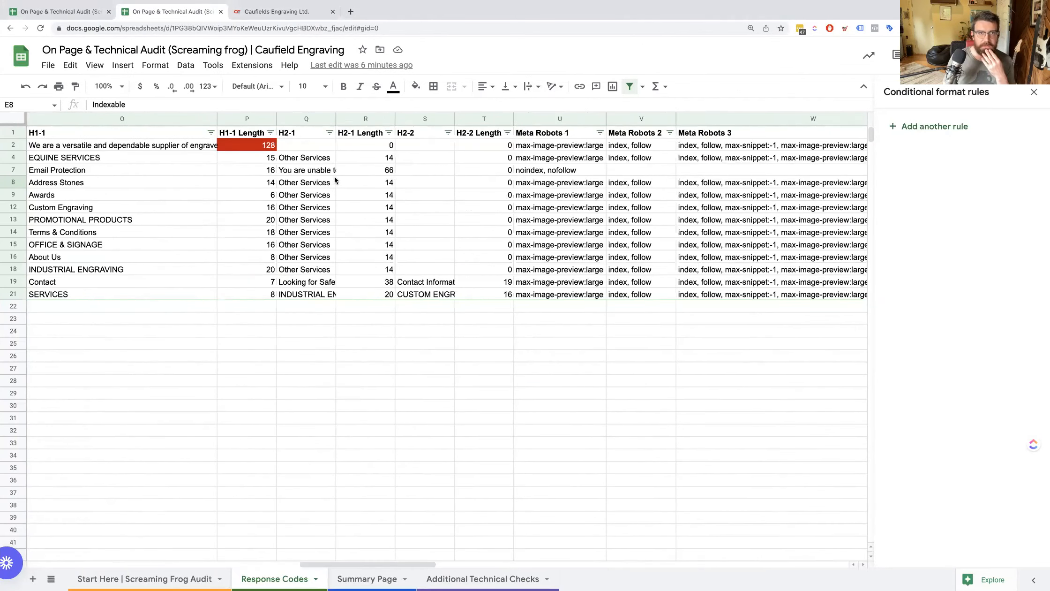
double_click(336, 118)
click(307, 159)
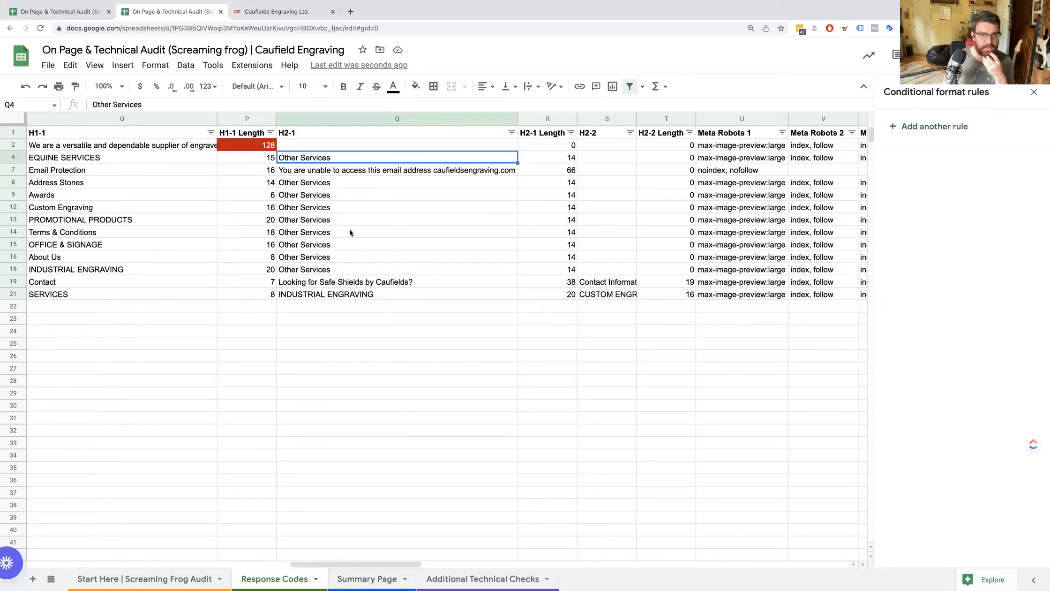
click(348, 281)
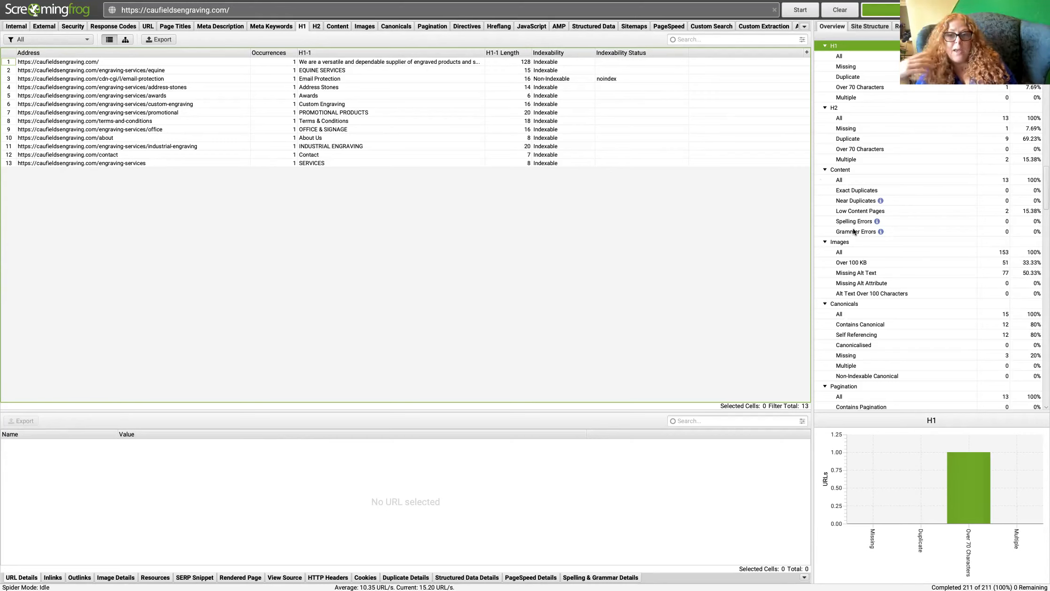
Examine the crawl overview's response code, URL, page title, meta description, meta keywords and heading issue counts.
scroll(857, 231, up, 6)
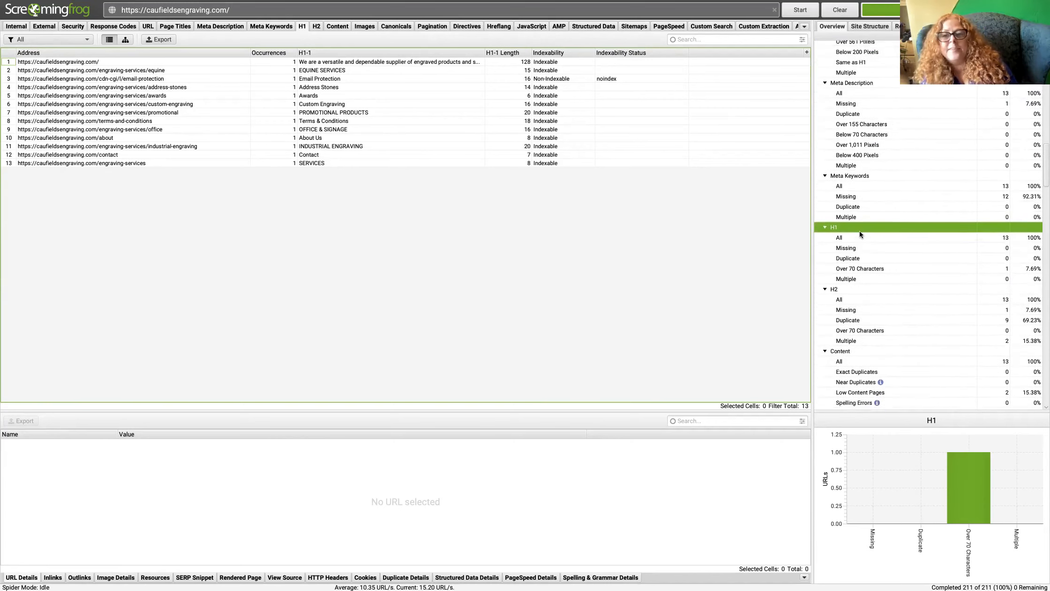
scroll(860, 232, up, 5)
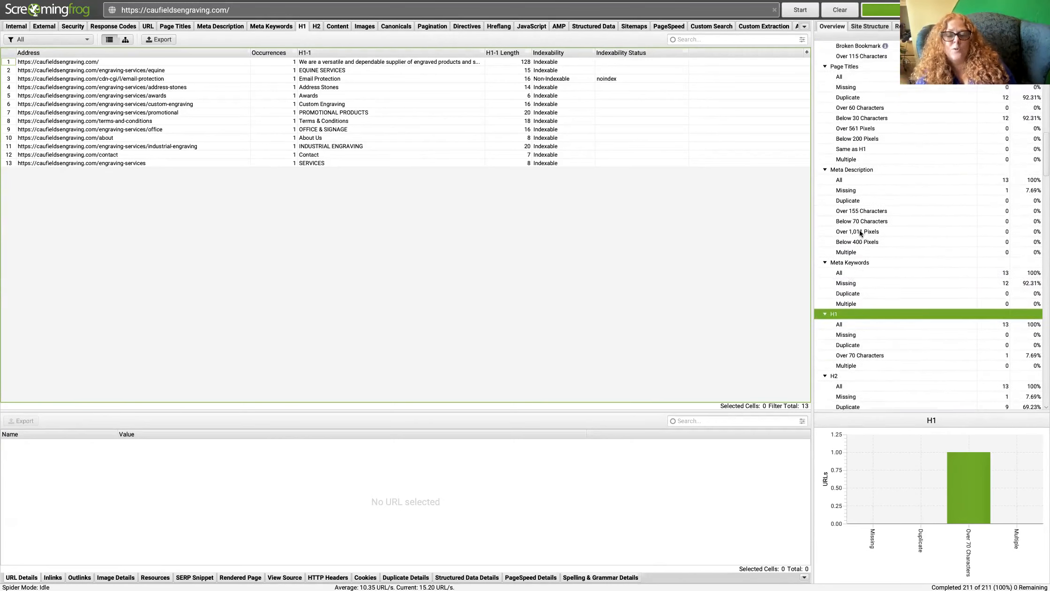
scroll(858, 232, up, 5)
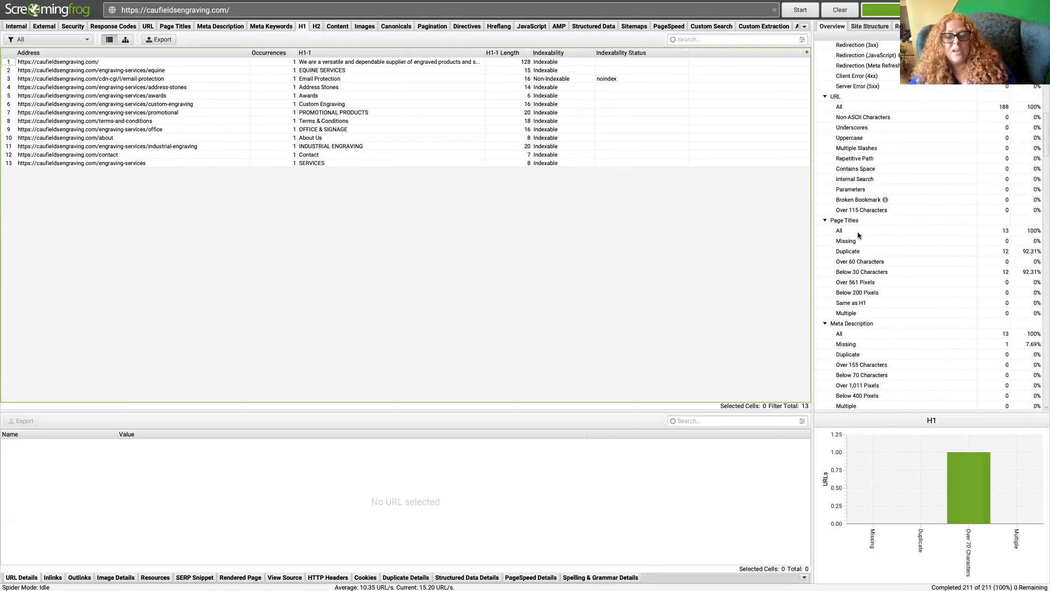
scroll(857, 231, up, 1)
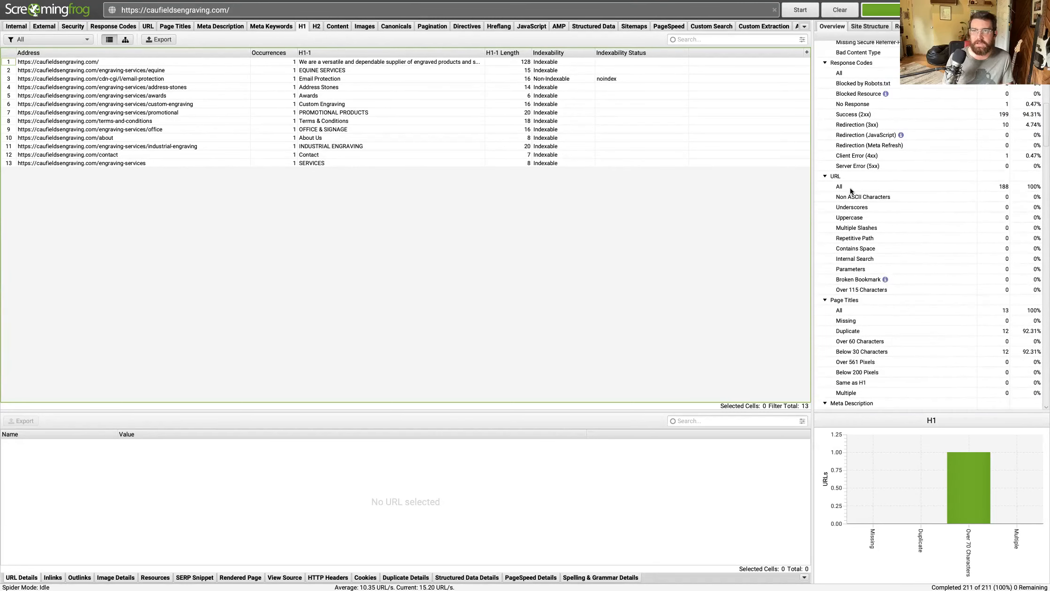
scroll(850, 190, up, 1)
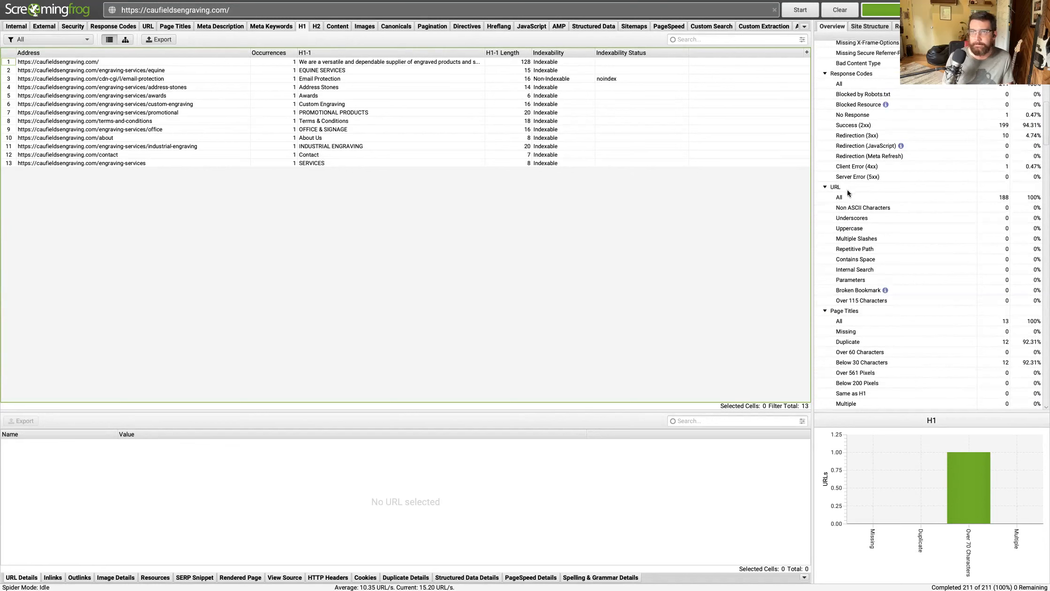
scroll(845, 210, down, 9)
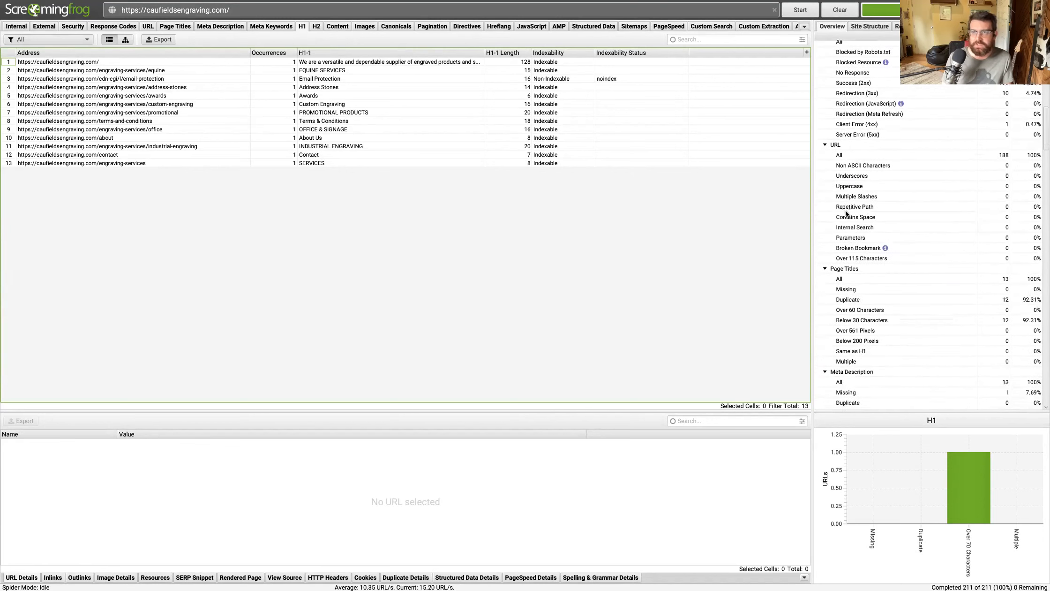
scroll(863, 241, down, 5)
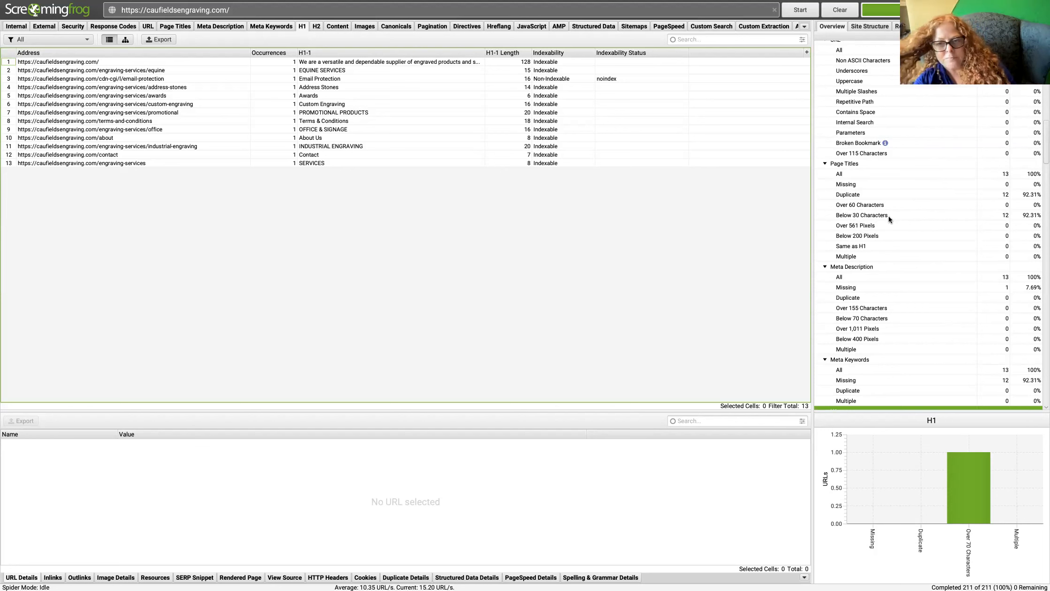
scroll(894, 237, down, 3)
scroll(894, 237, down, 14)
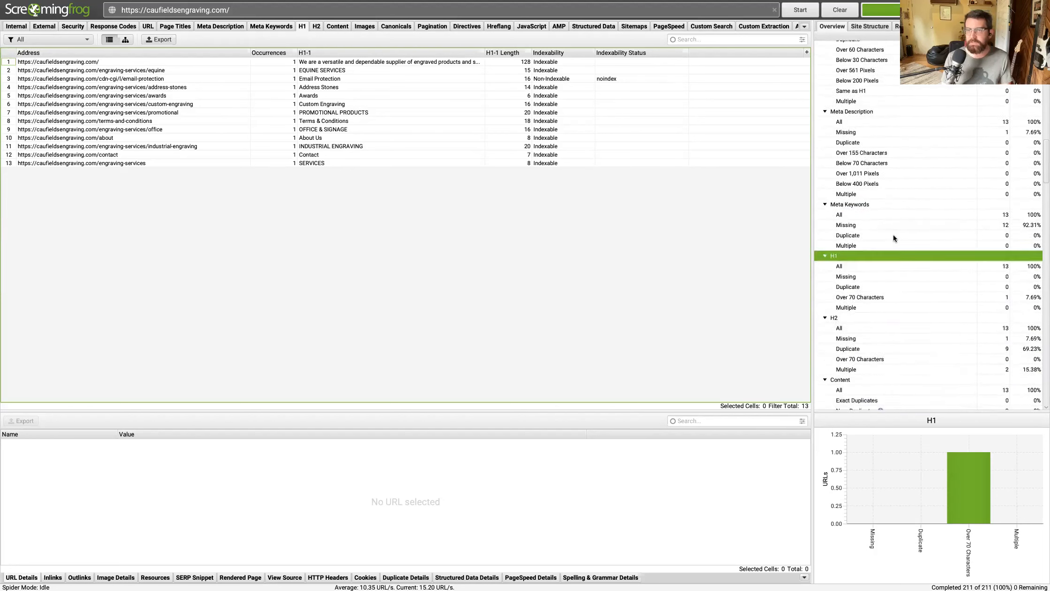
Examine the crawl overview's remaining categories, from content, images and canonicals through structured data, sitemaps, PageSpeed and Search Console.
scroll(894, 238, down, 1)
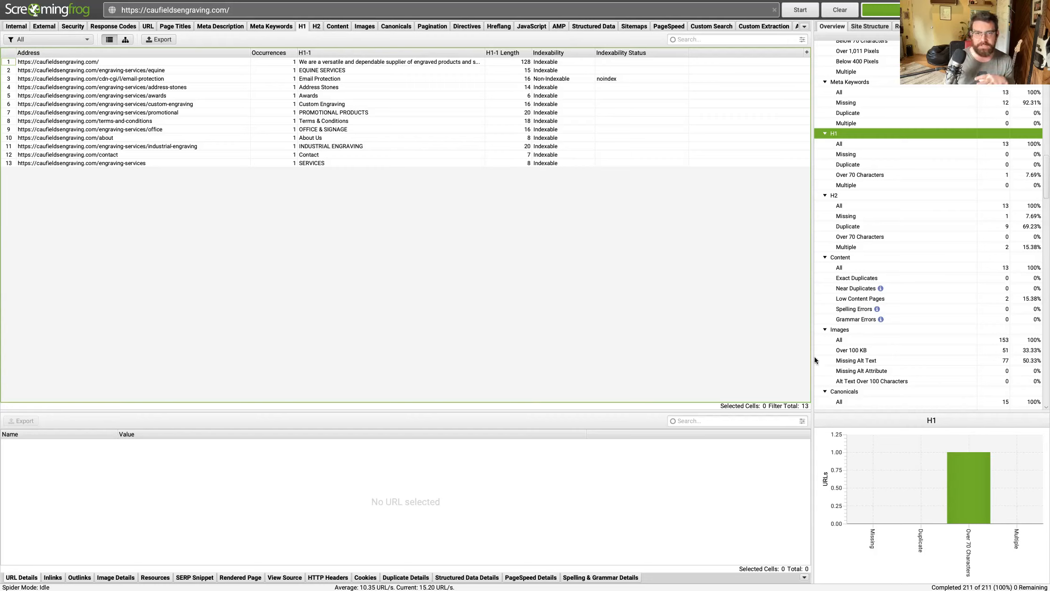
scroll(870, 374, down, 5)
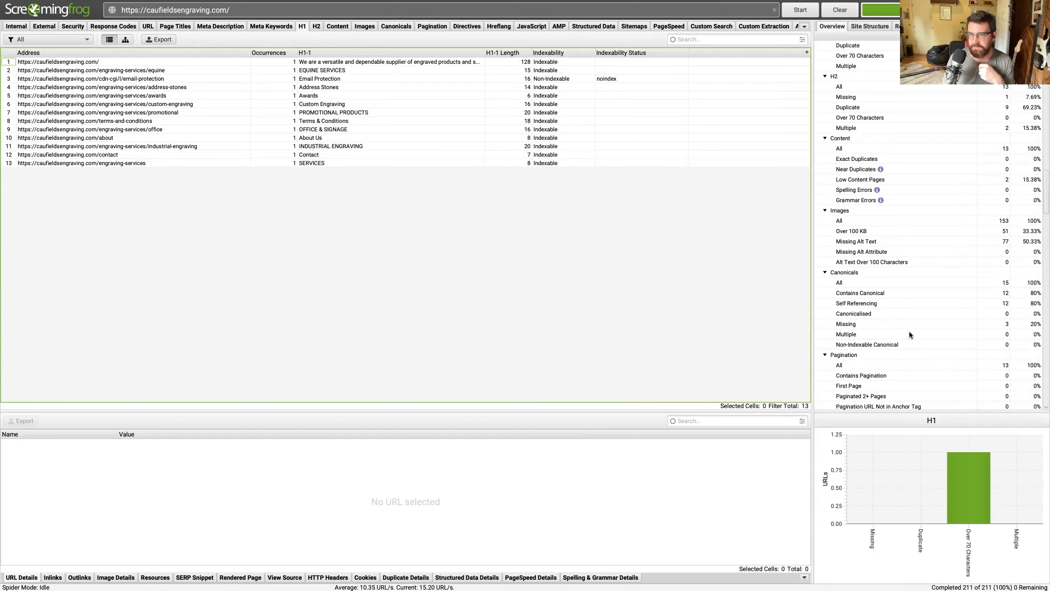
scroll(895, 350, down, 15)
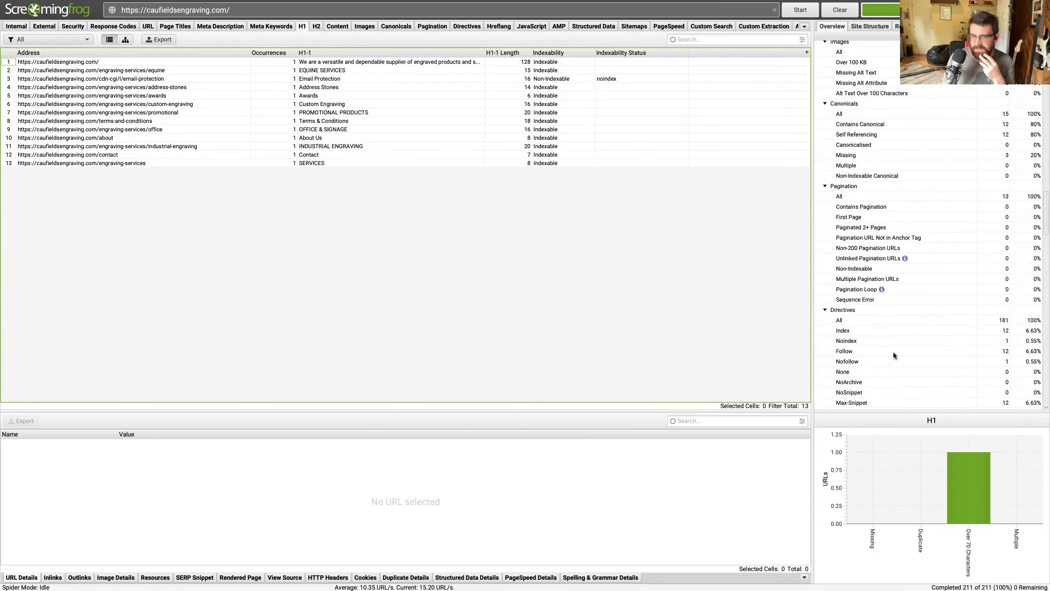
scroll(894, 352, down, 8)
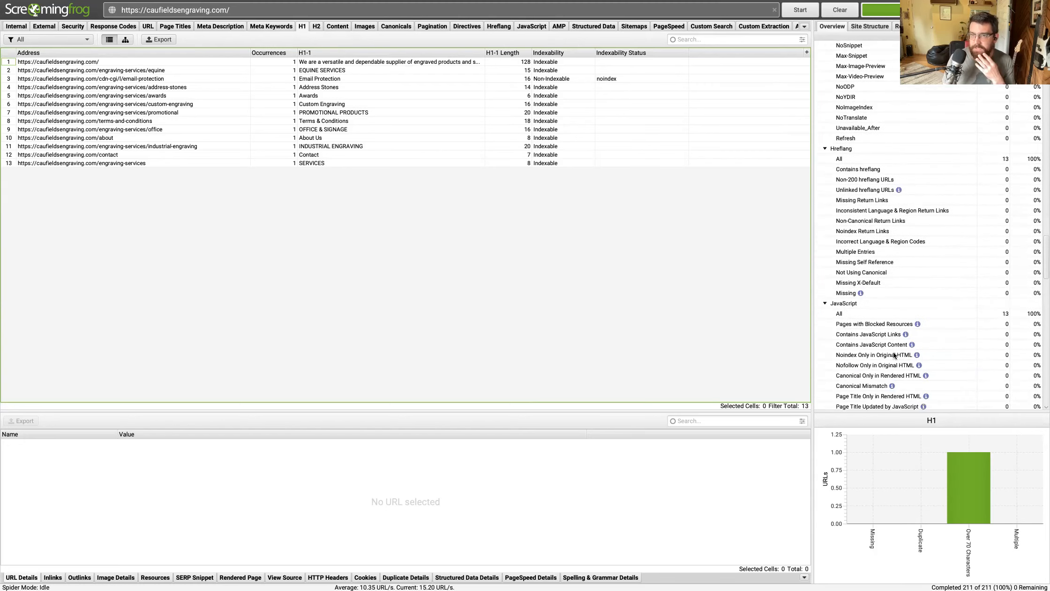
scroll(895, 336, down, 9)
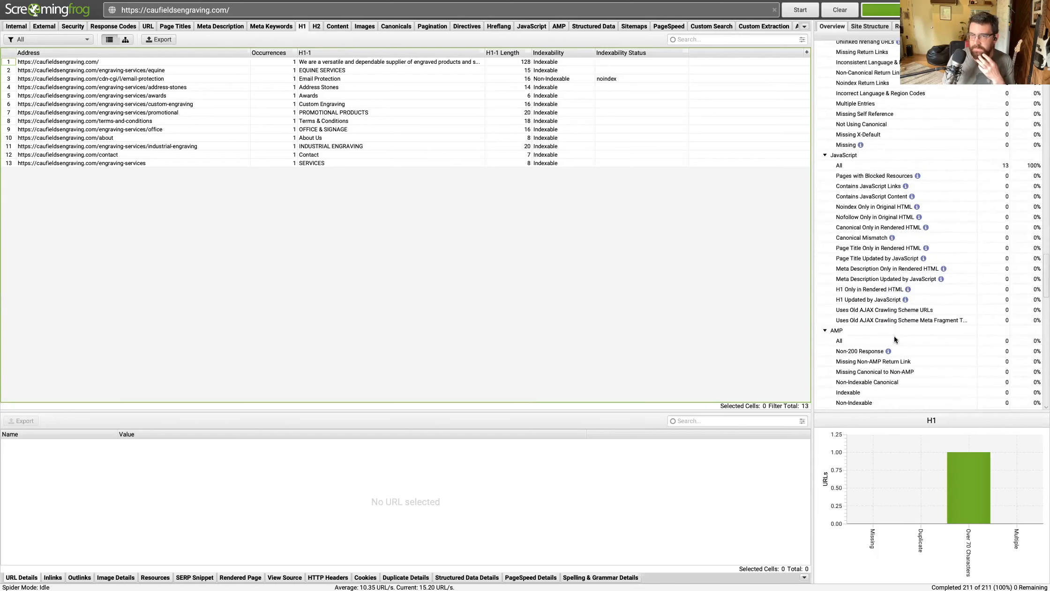
scroll(895, 336, down, 6)
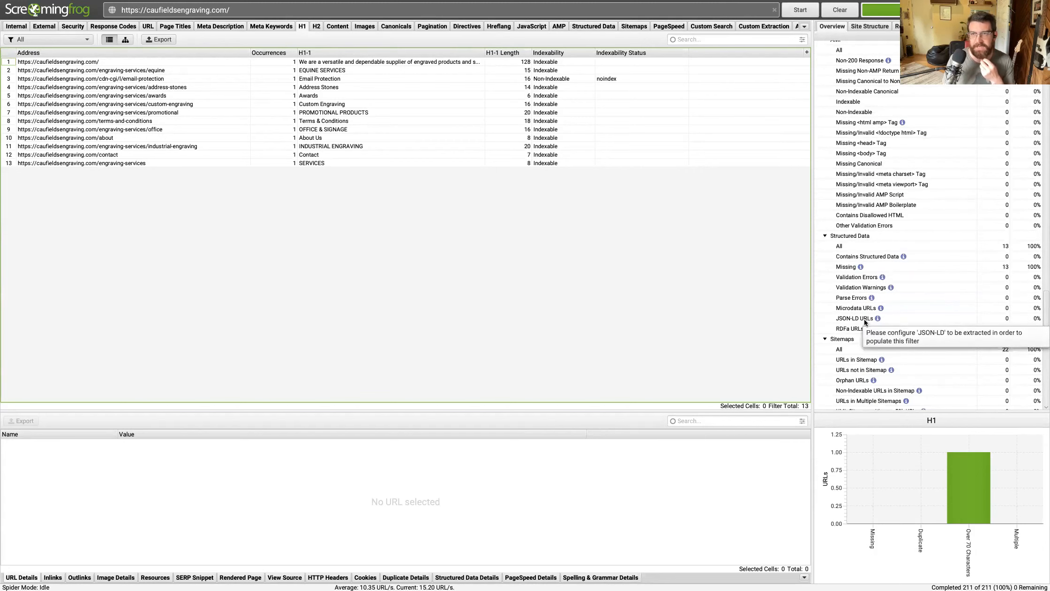
scroll(872, 291, down, 11)
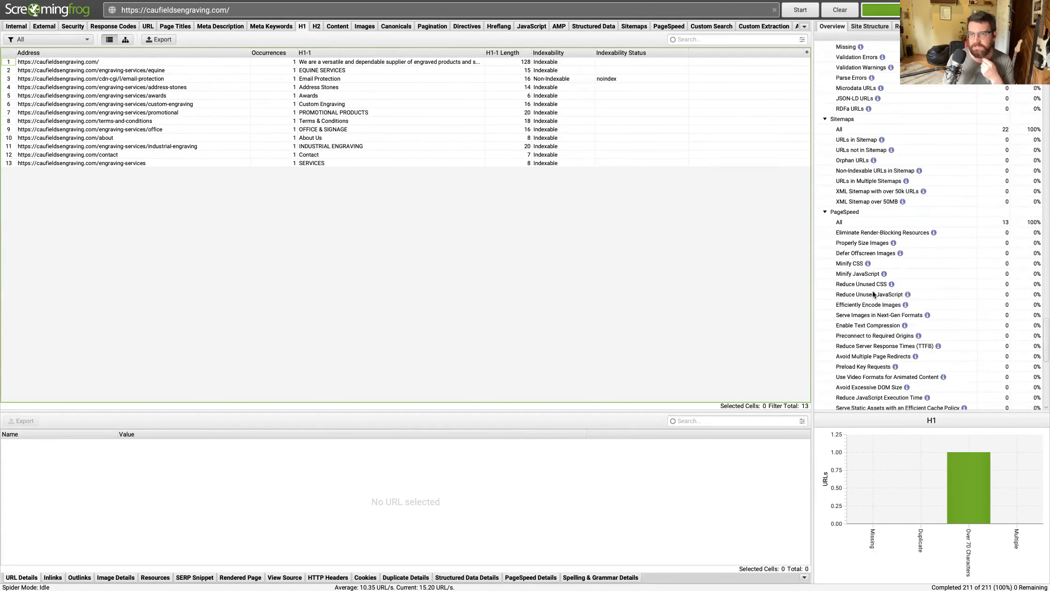
scroll(872, 295, down, 7)
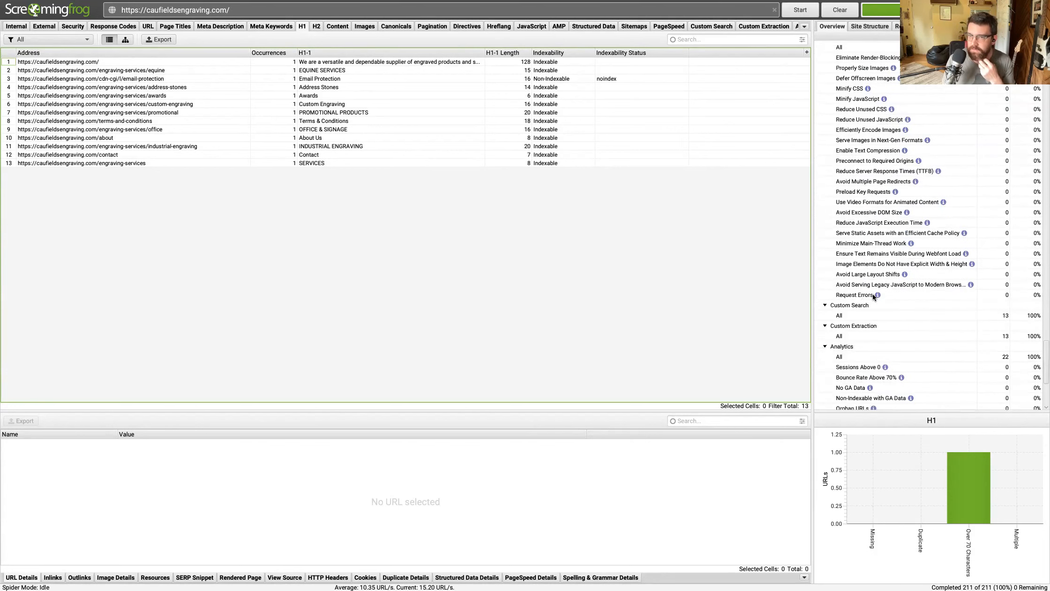
scroll(871, 294, down, 3)
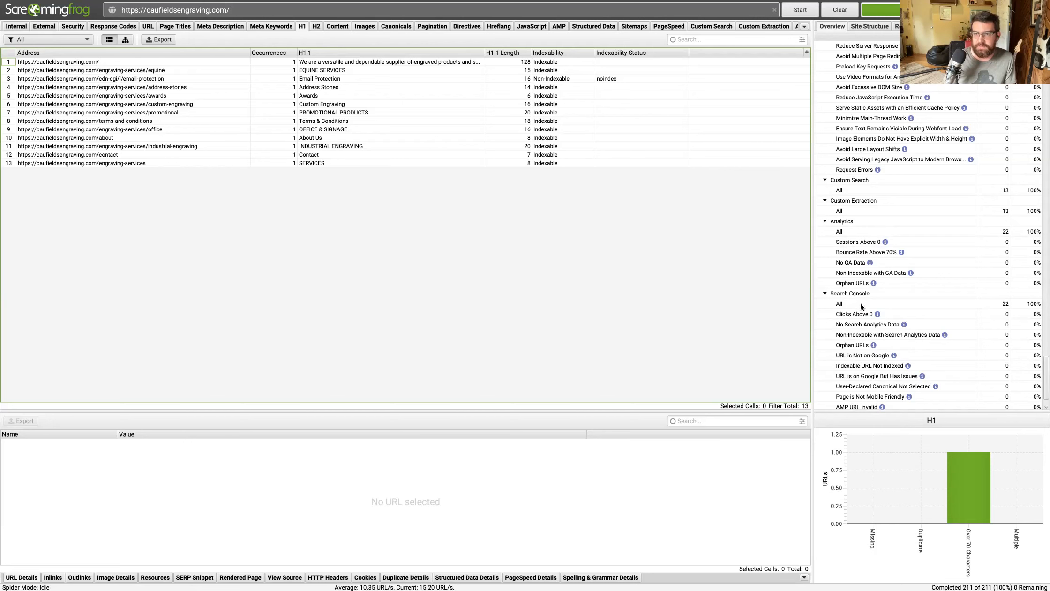
scroll(861, 305, down, 1)
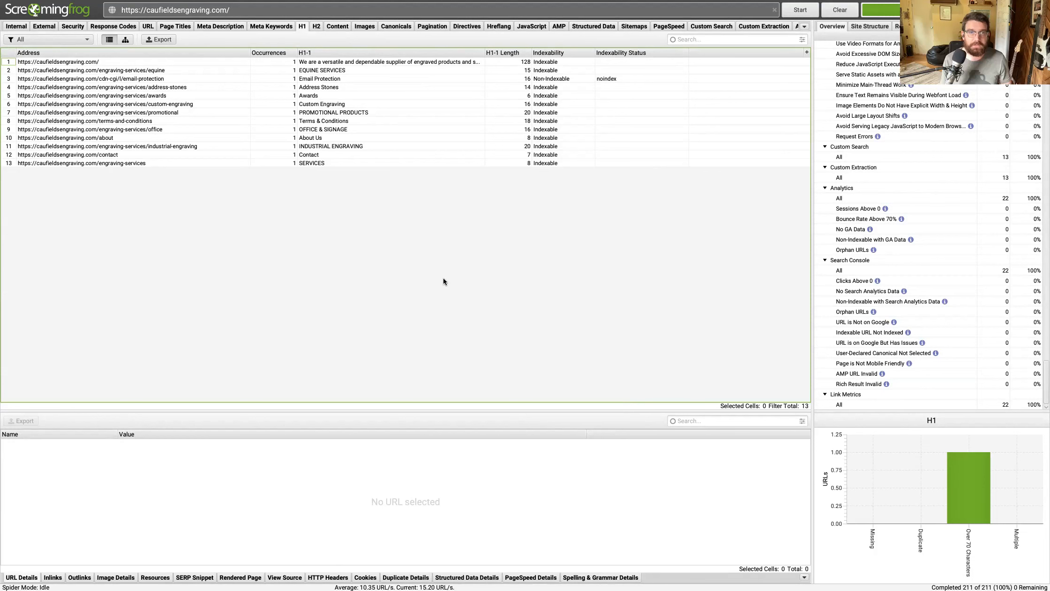
Return to the report of internal URLs and show only the HTML pages.
click(15, 27)
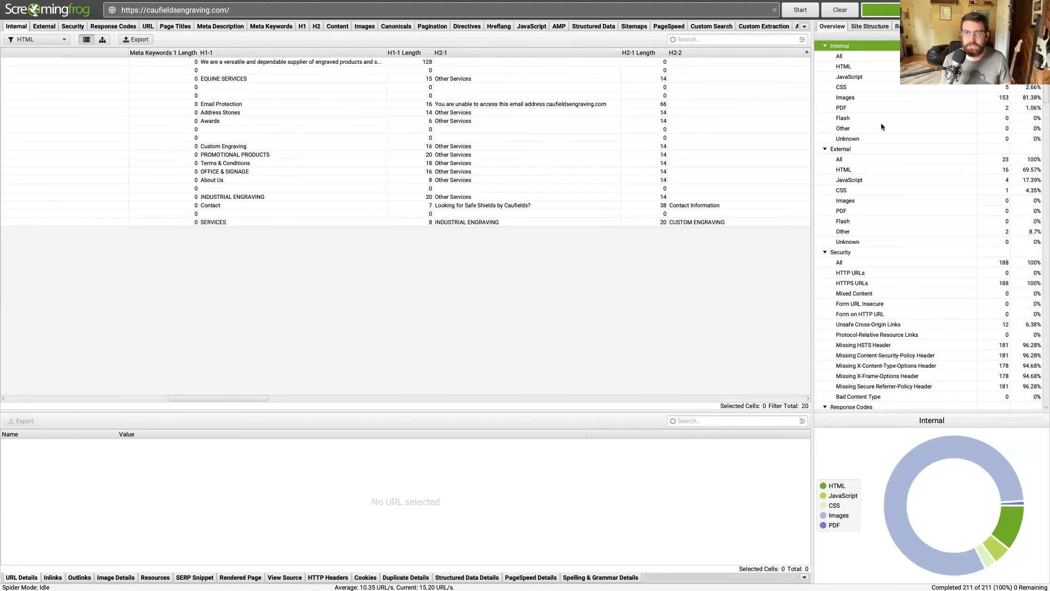
scroll(872, 93, up, 1)
click(864, 70)
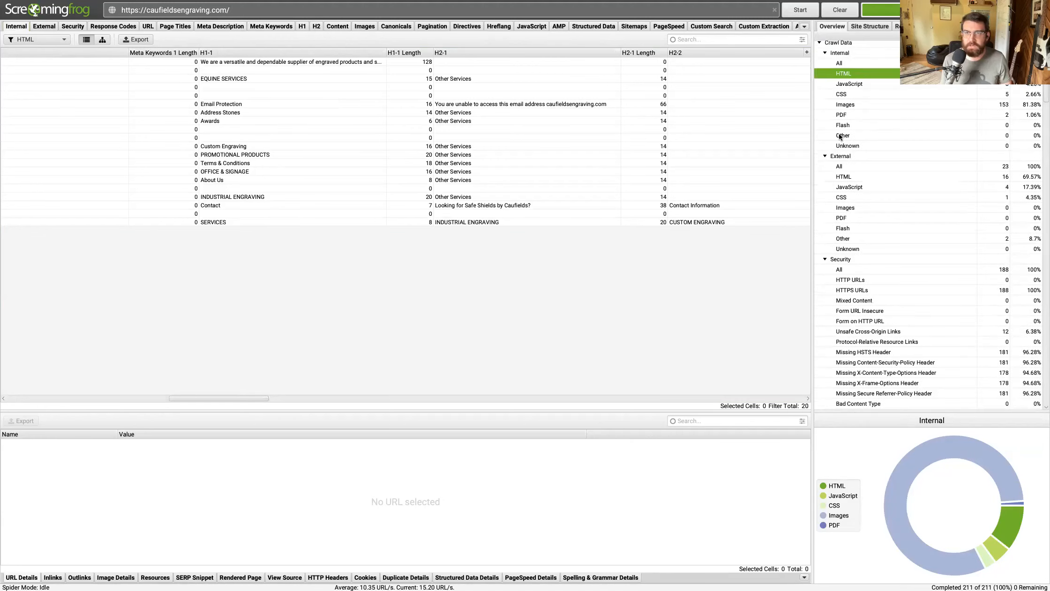
Recheck the crawl overview's response code and URL issues, followed by its page title, metadata, heading, content, image, canonical and directive counts.
scroll(881, 229, down, 6)
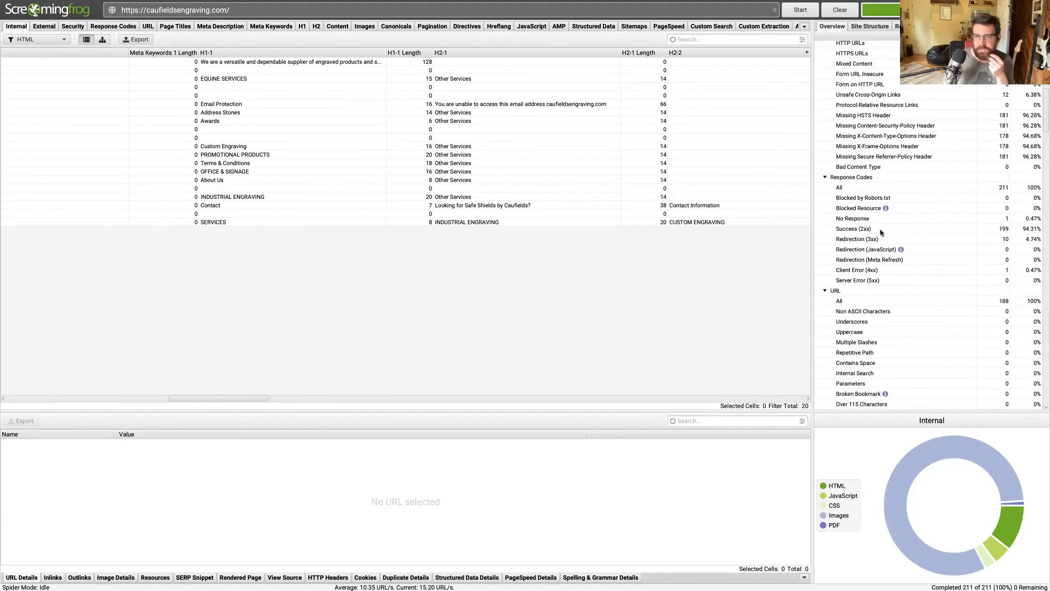
scroll(880, 232, down, 1)
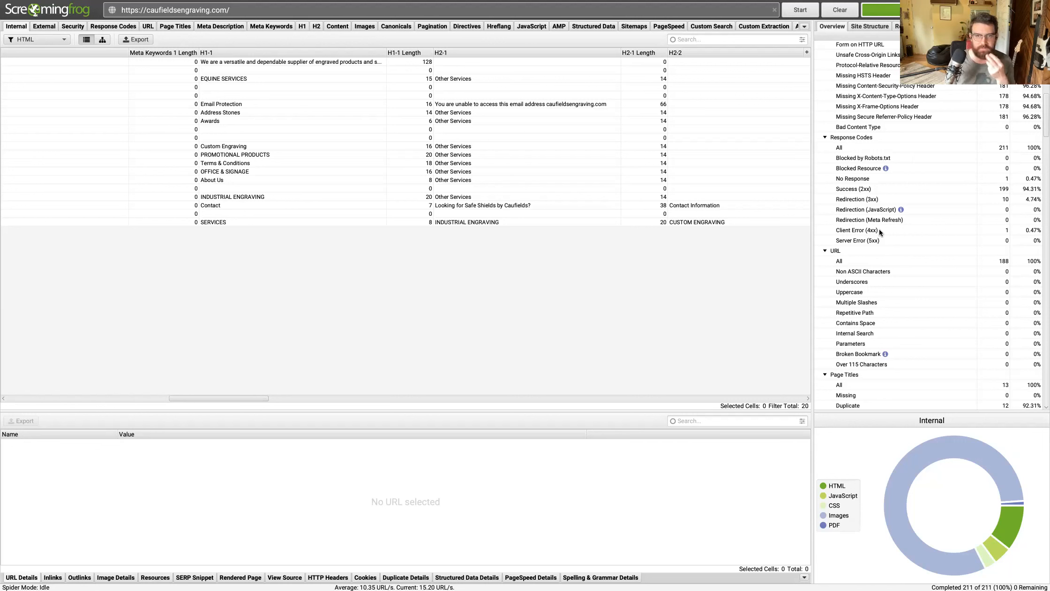
scroll(897, 240, down, 6)
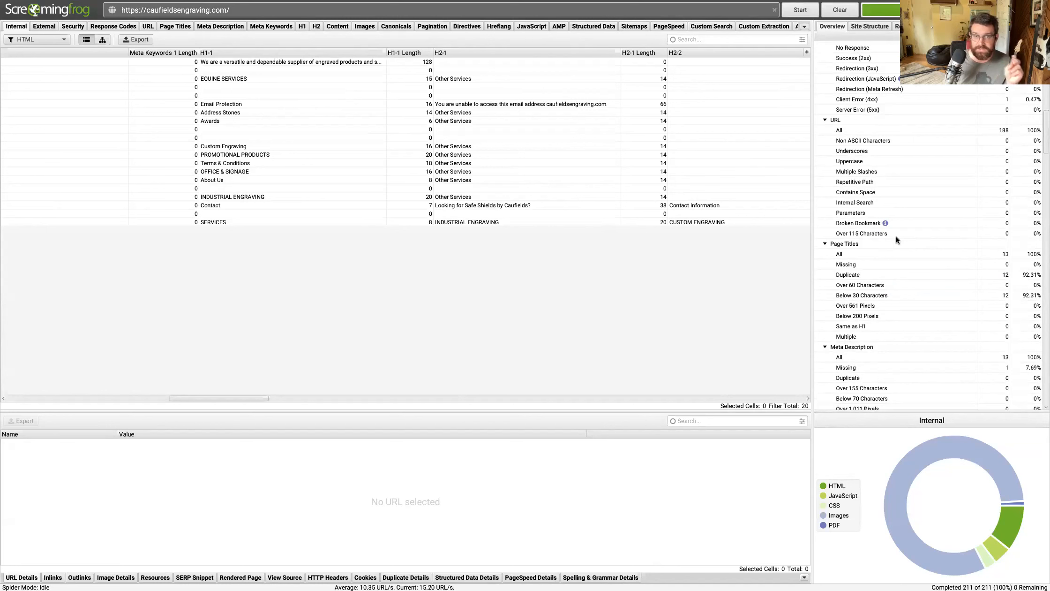
scroll(881, 221, up, 4)
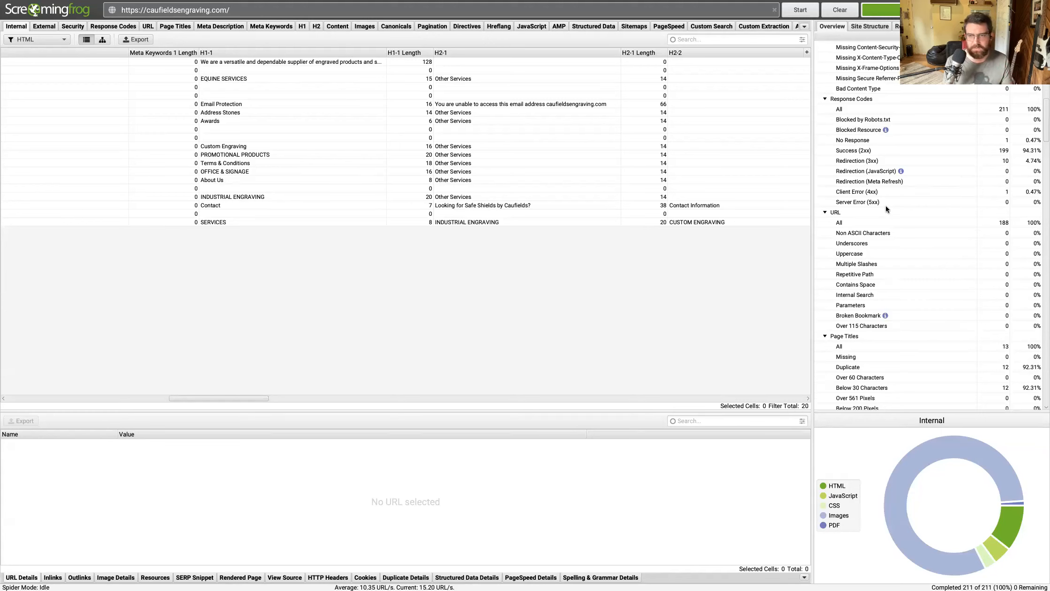
scroll(940, 230, down, 10)
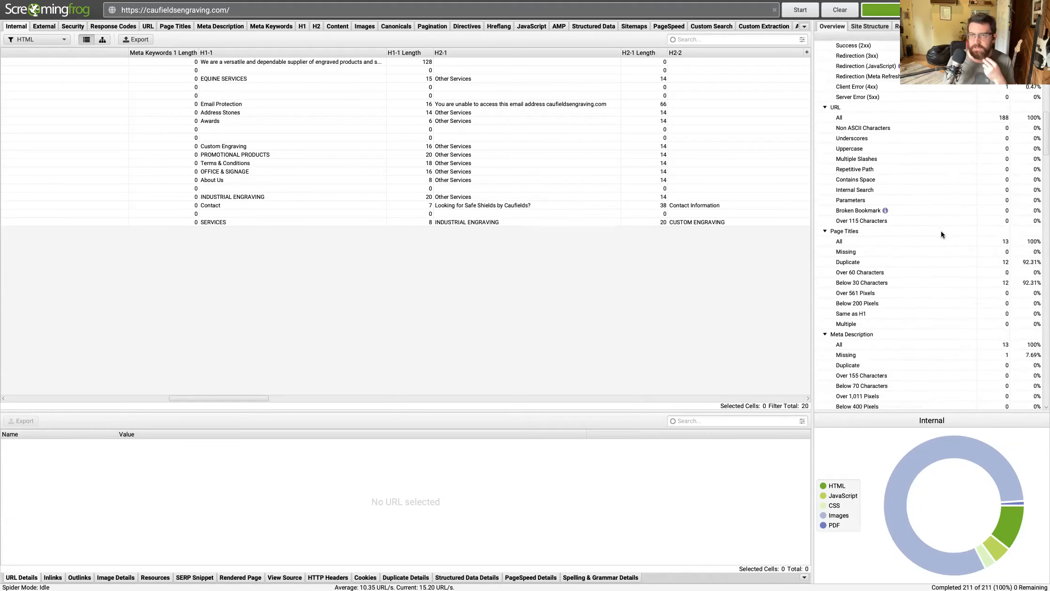
scroll(941, 231, down, 1)
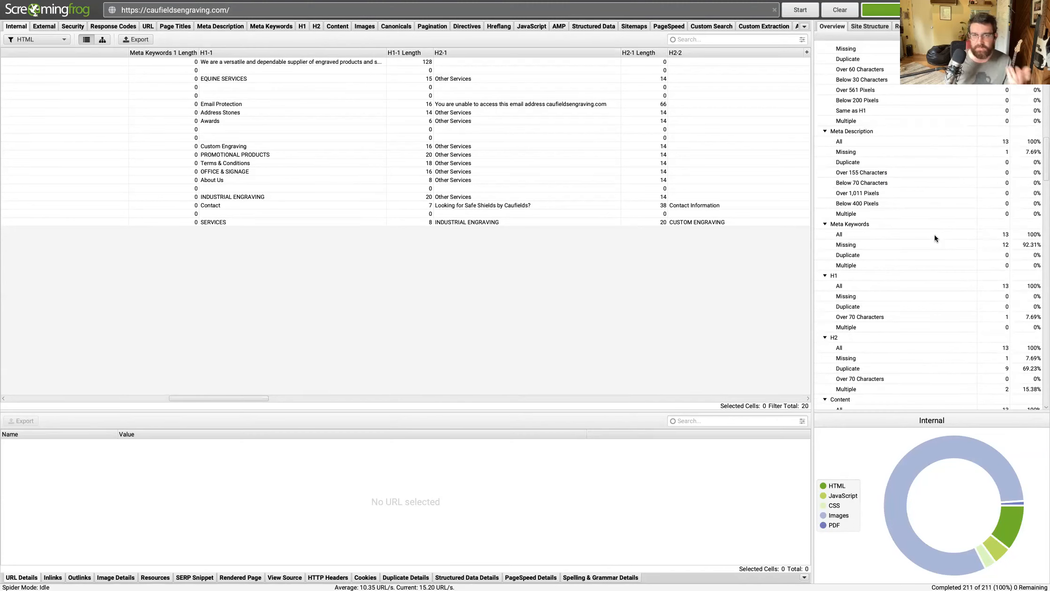
scroll(927, 229, down, 3)
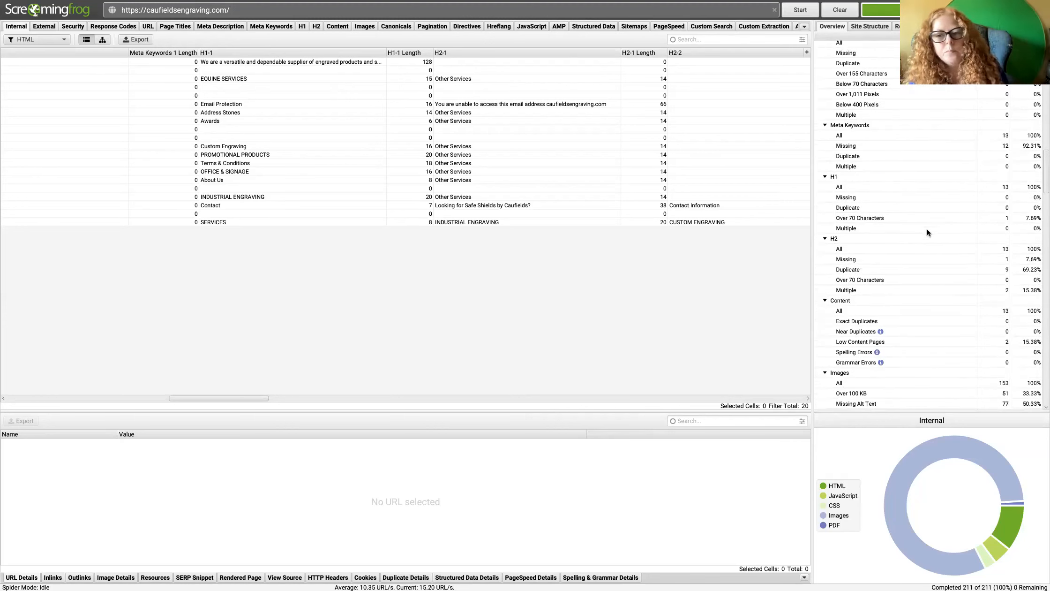
scroll(927, 231, down, 4)
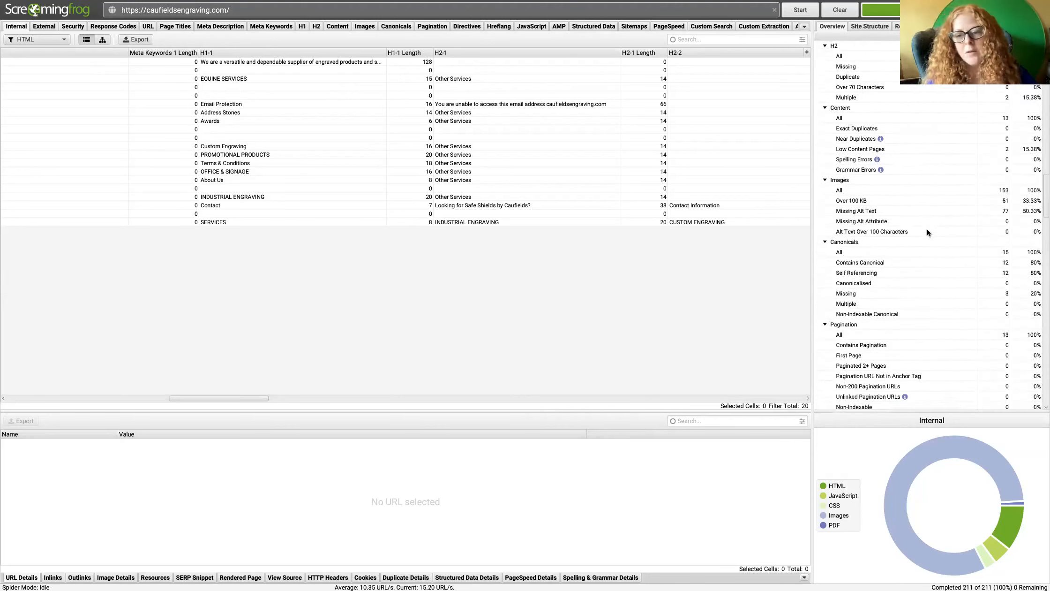
scroll(927, 232, down, 6)
scroll(927, 232, down, 12)
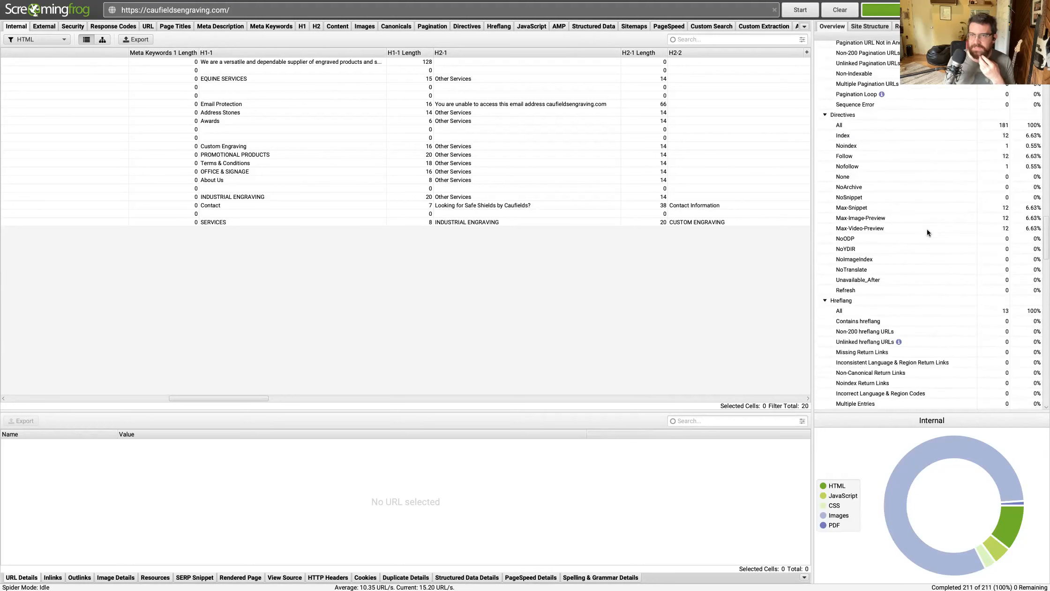
Examine the crawl overview's structured data and sitemap filters, including the notes on what each filter needs to be populated.
scroll(928, 232, down, 11)
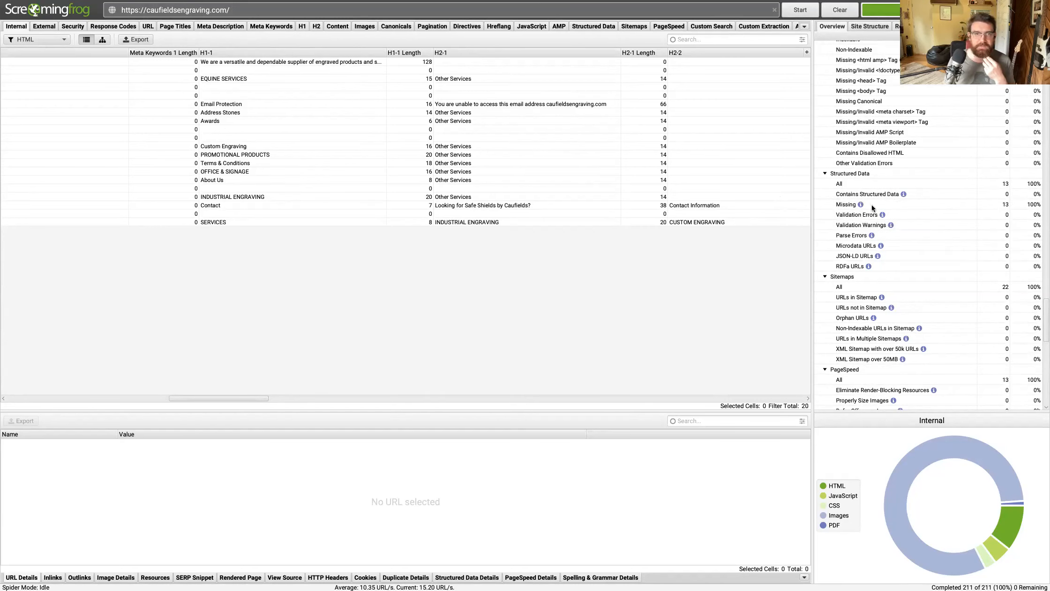
mouse_move(871, 205)
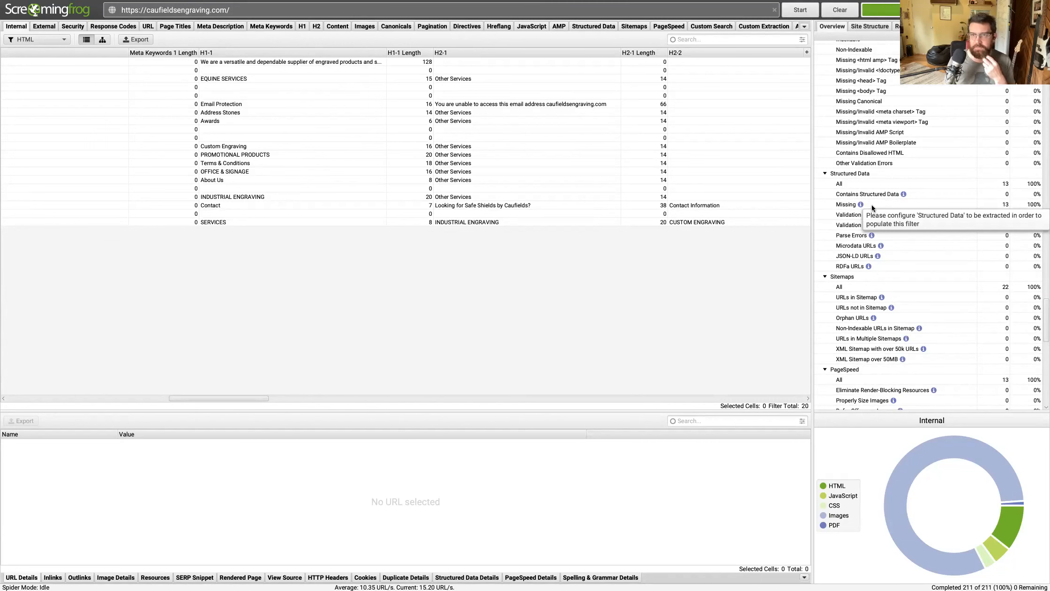
mouse_move(839, 215)
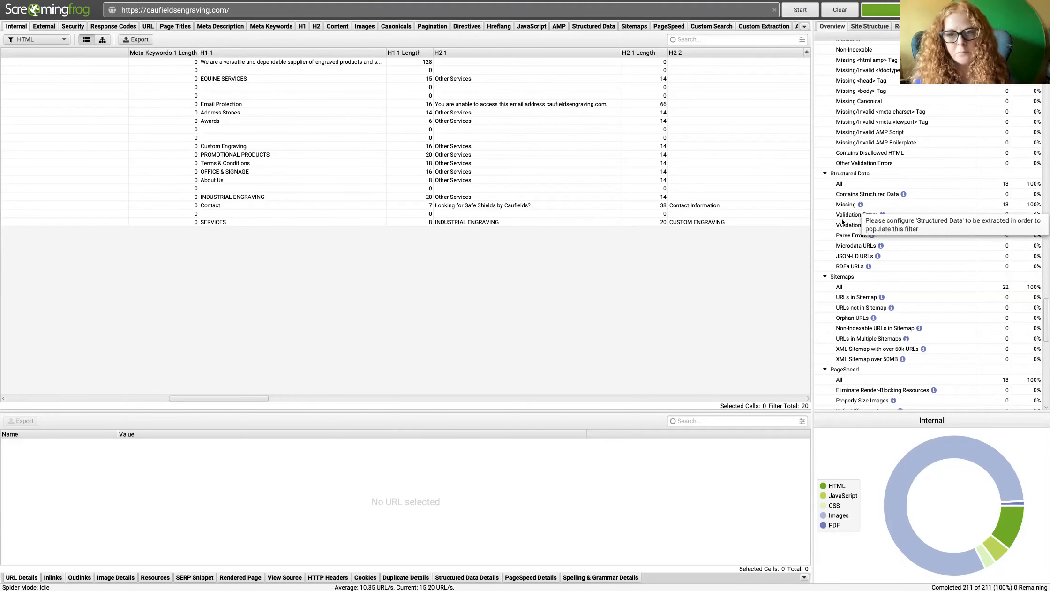
mouse_move(874, 227)
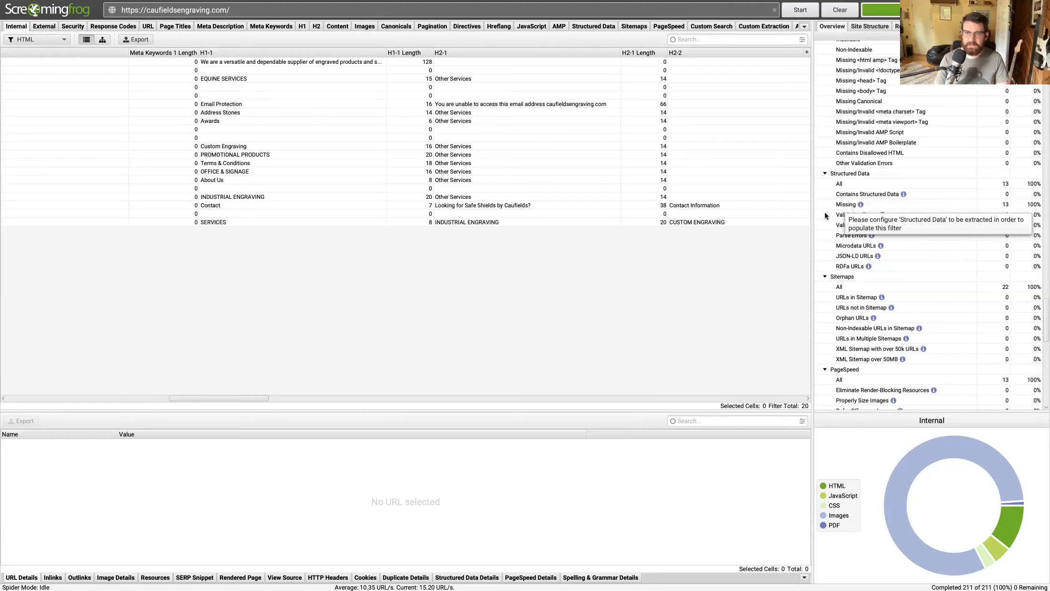
scroll(825, 212, down, 2)
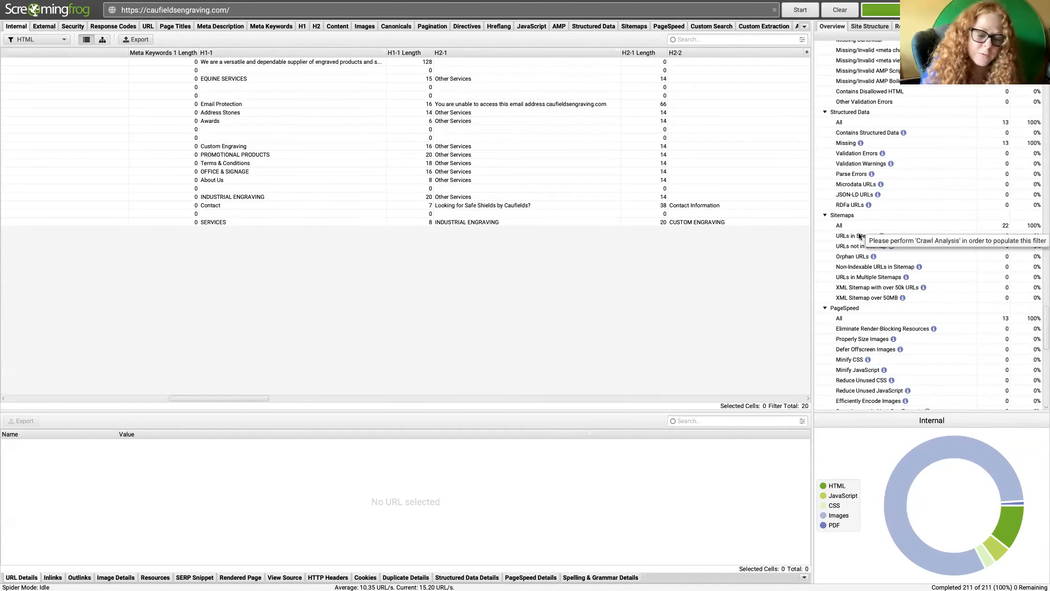
scroll(851, 250, up, 1)
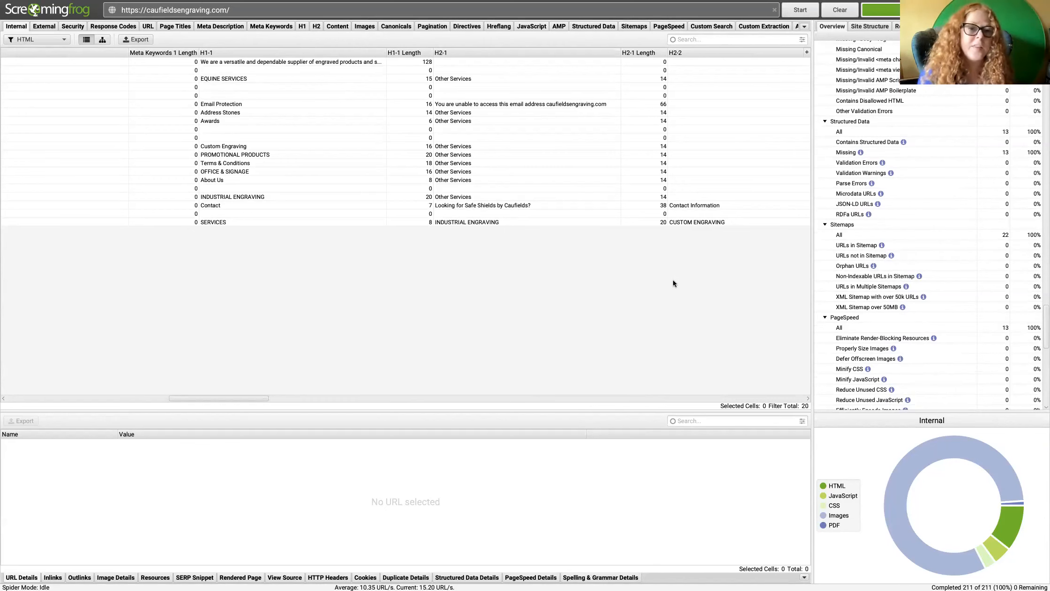
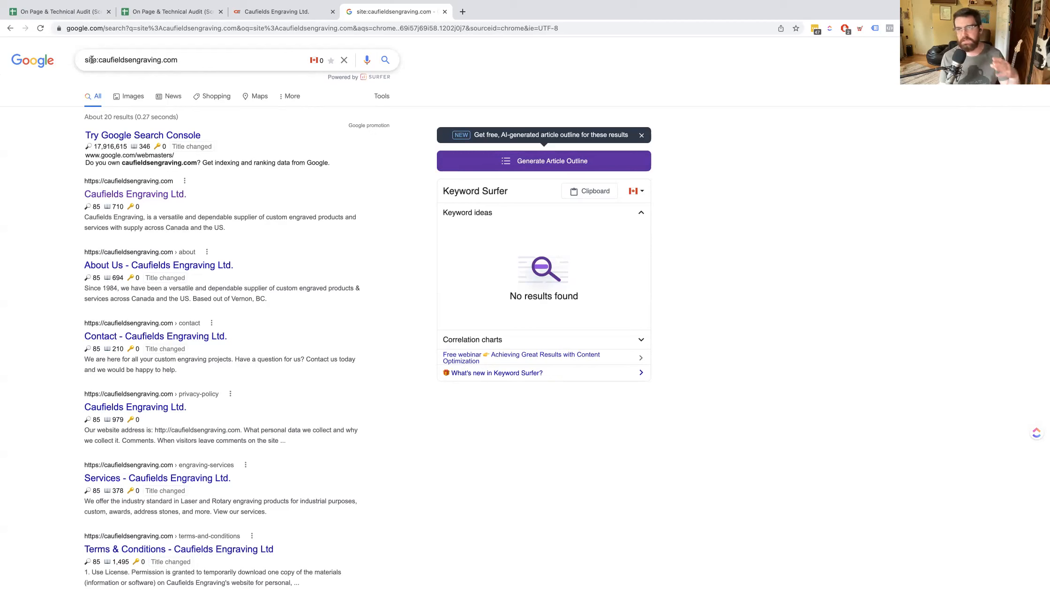
Examine Google's indexed page count and the listings for site:caufieldsengraving.com.
scroll(92, 59, down, 1)
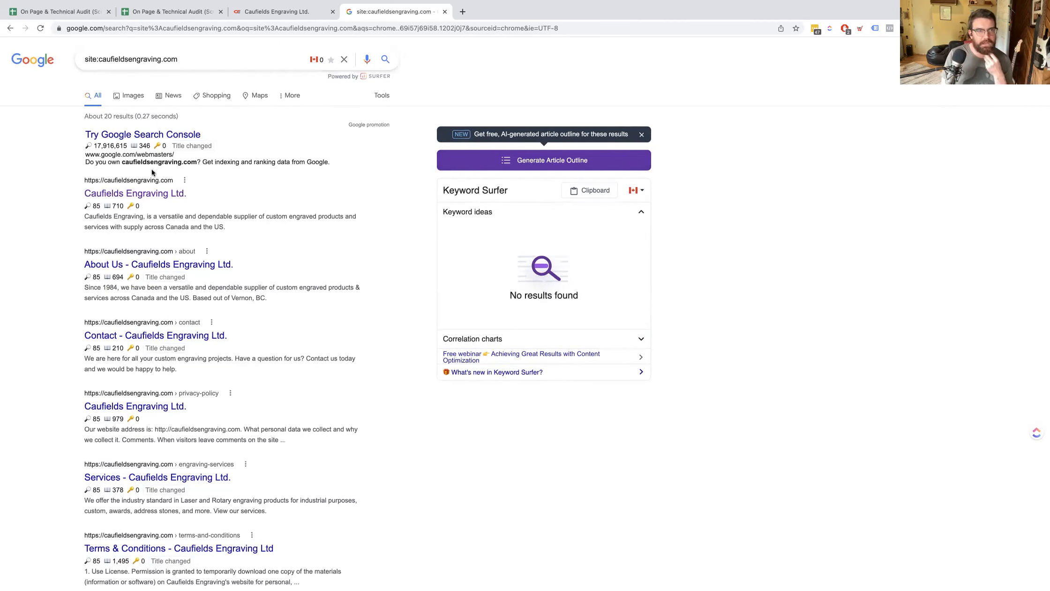
drag(104, 116, 133, 116)
click(98, 116)
scroll(133, 211, down, 2)
scroll(133, 209, down, 3)
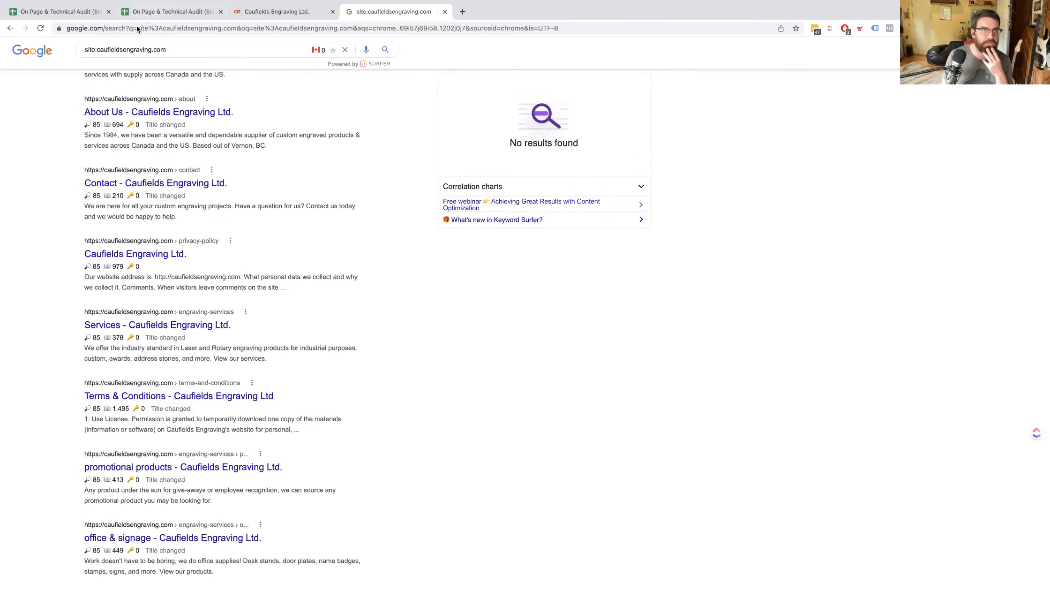
Switch to the Caufield audit spreadsheet and count the filtered pages in Response Codes, using the H2-2 Length and Meta Robots 1 columns.
click(146, 14)
click(271, 579)
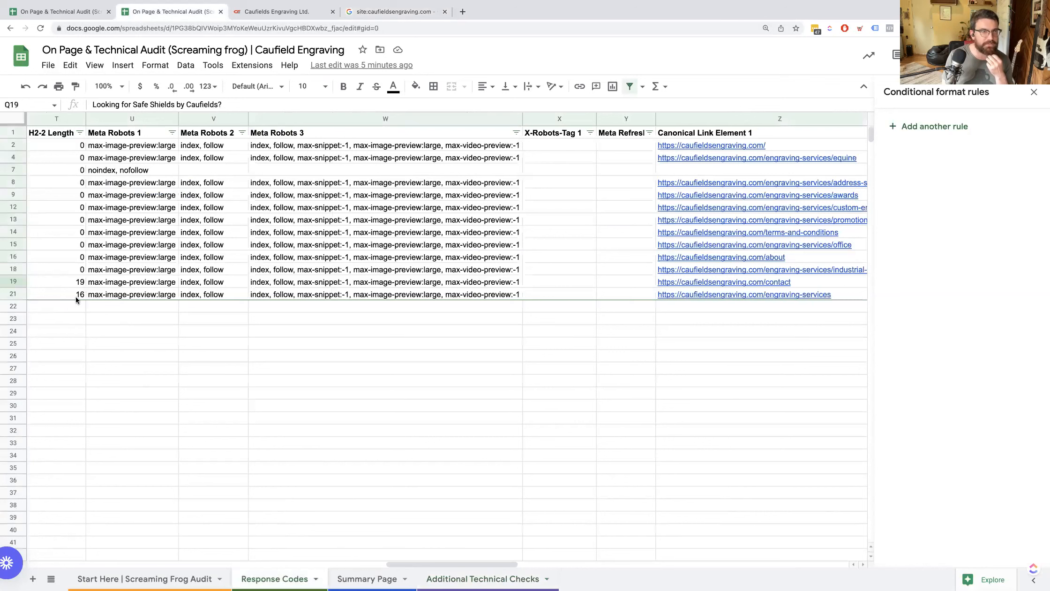
click(44, 295)
key(ctrl+shift+Up)
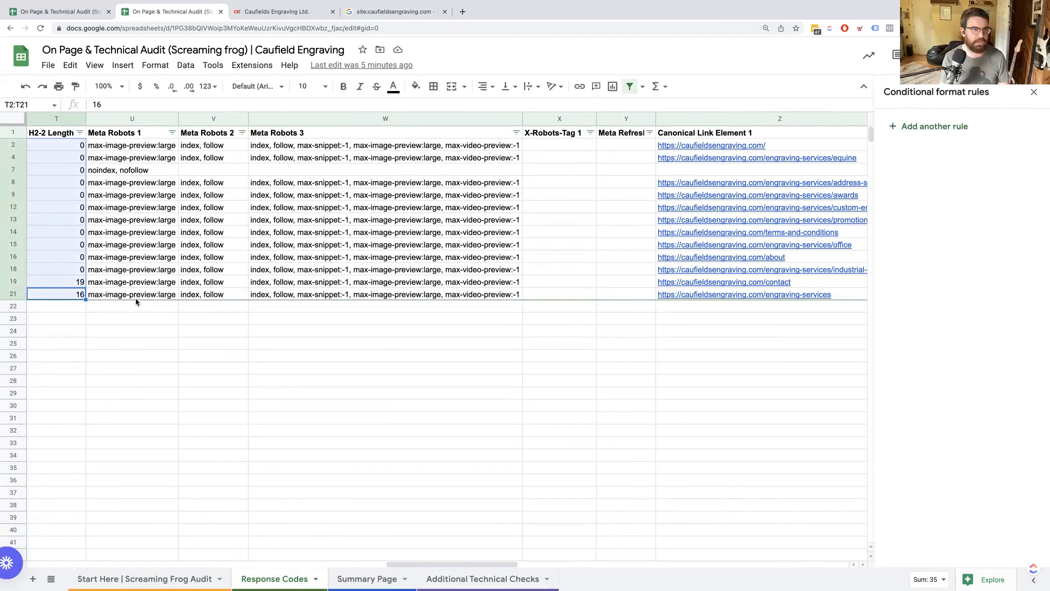
click(119, 321)
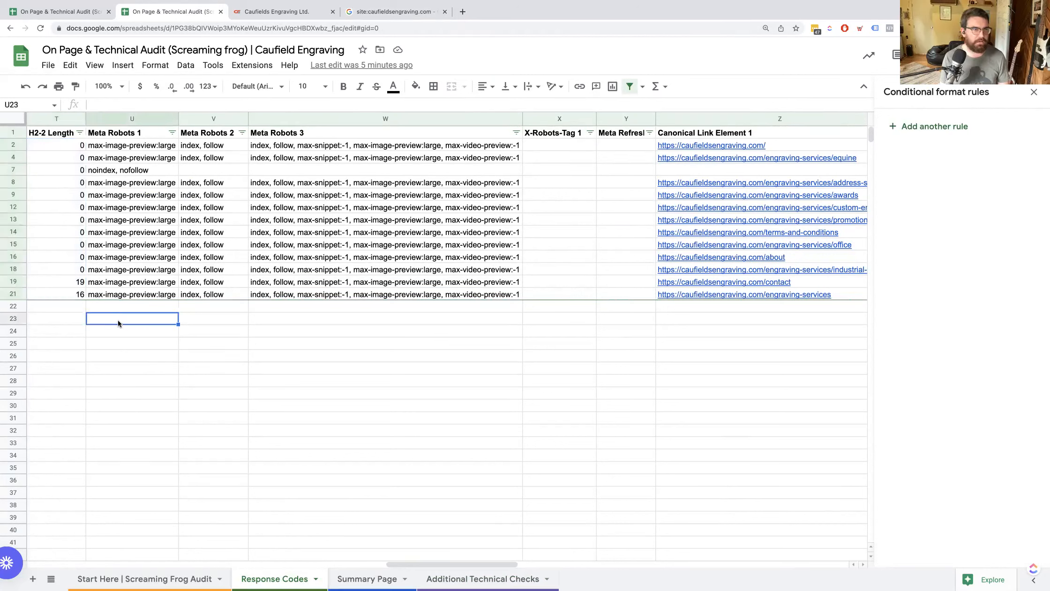
key(Up)
key(Up)
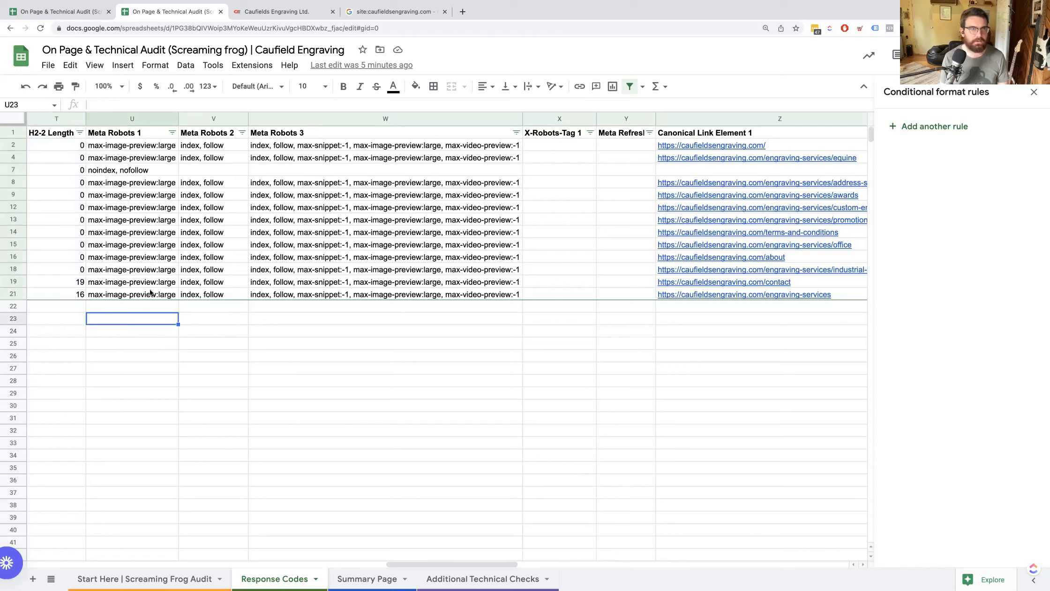
key(shift+Up)
key(shift+Up)
key(shift+Up)
key(shift+Up)
key(shift+Up)
key(shift+Up)
key(shift+Up)
key(shift+Up)
key(shift+Up)
key(shift+Up)
key(shift+Up)
key(shift+Up)
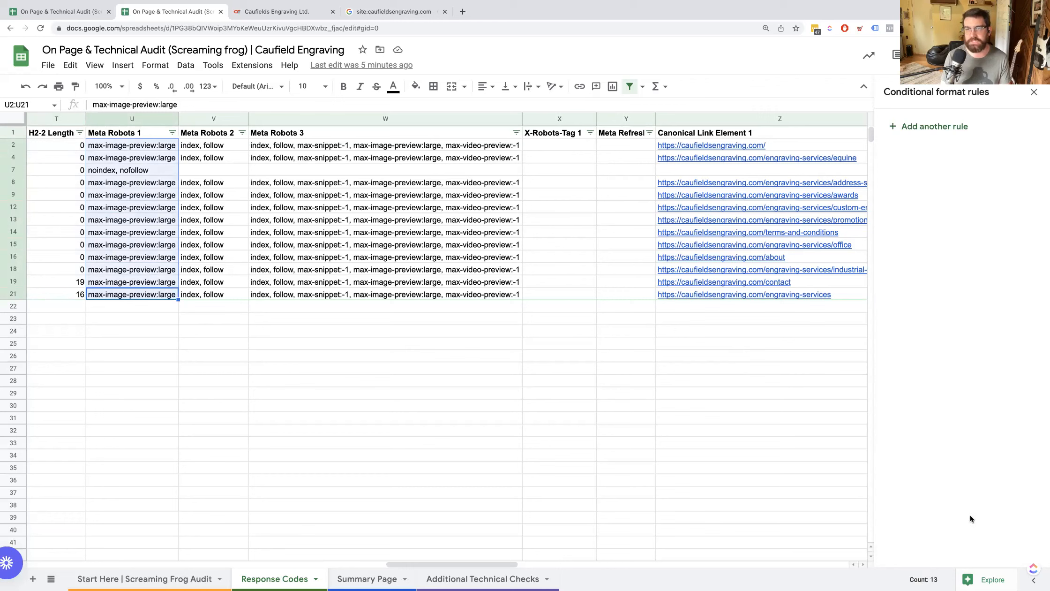
Return to the Google site search, open the second page of results and examine the indexed author page listing at an enlarged size.
key(ctrl+Tab)
key(ctrl+Tab)
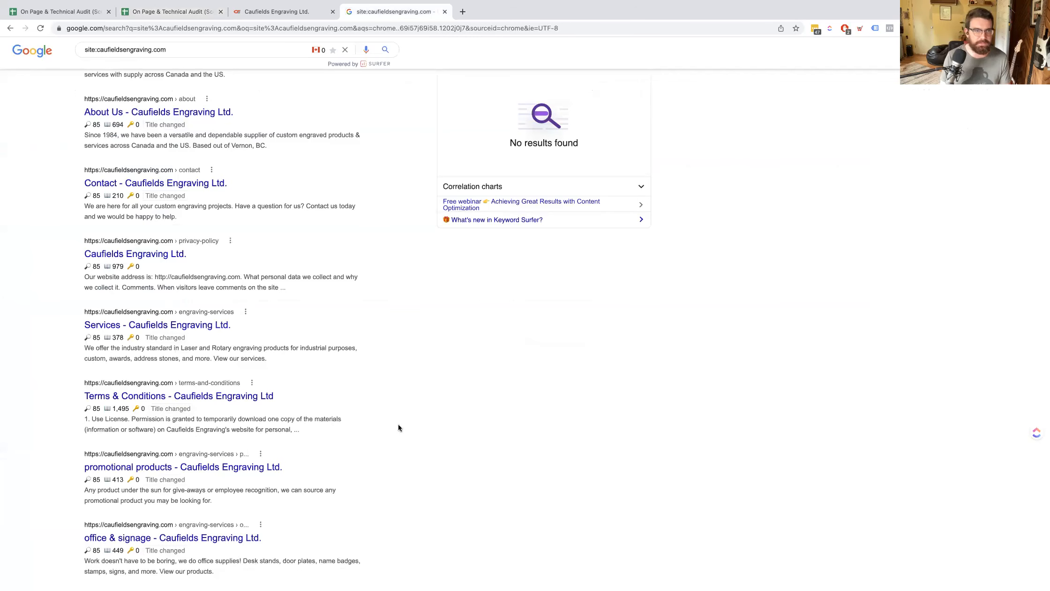
scroll(337, 416, down, 4)
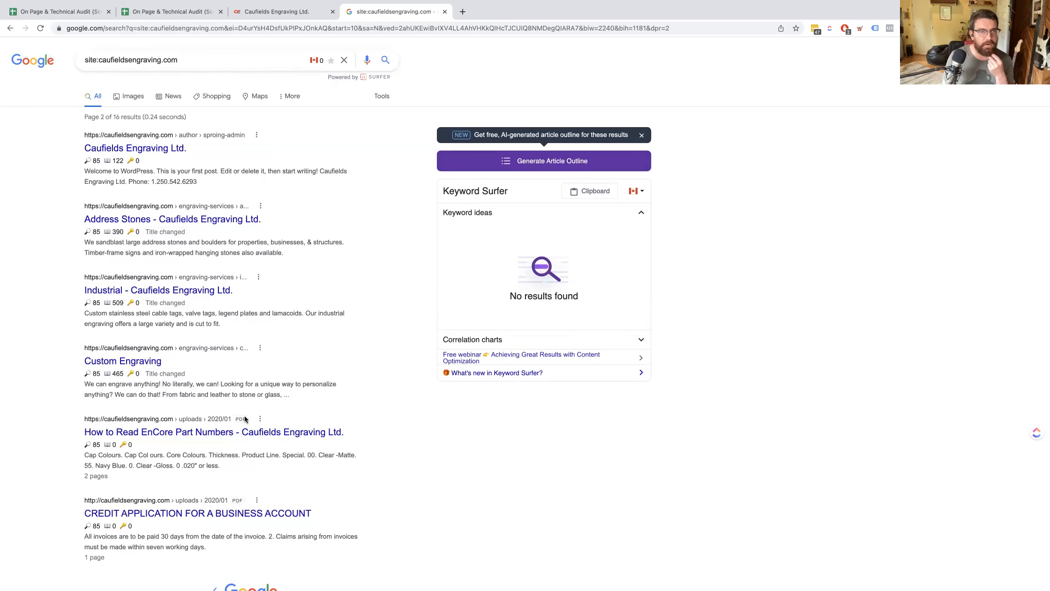
drag(45, 118, 314, 190)
click(314, 190)
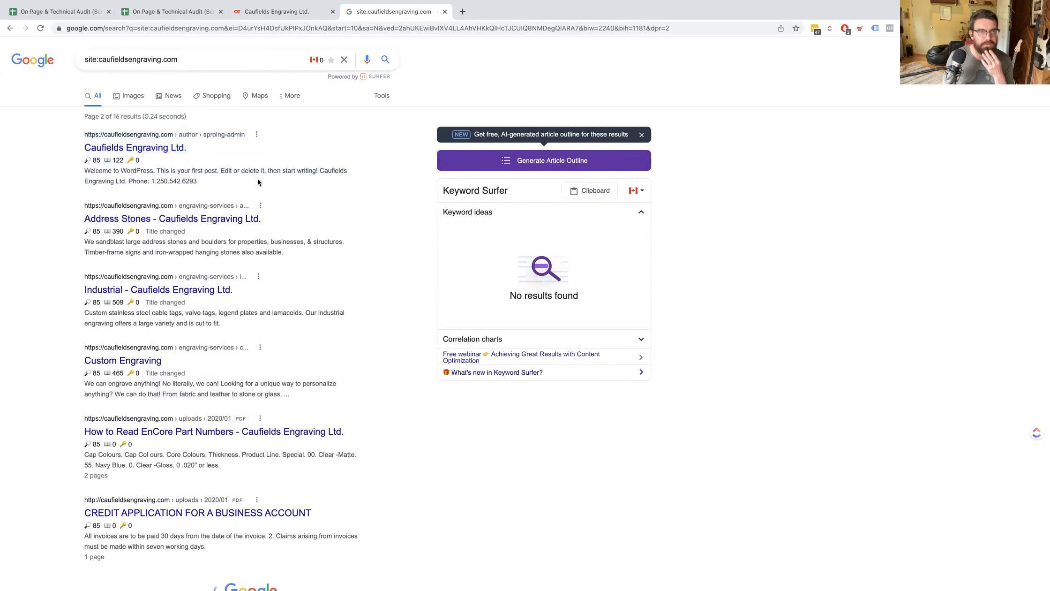
drag(160, 173, 83, 137)
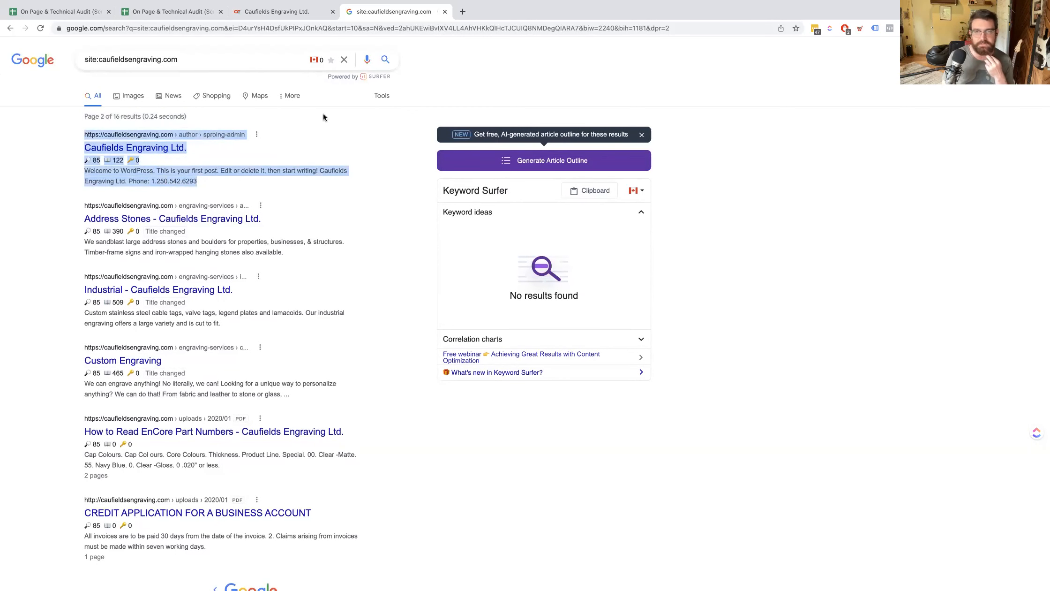
click(340, 122)
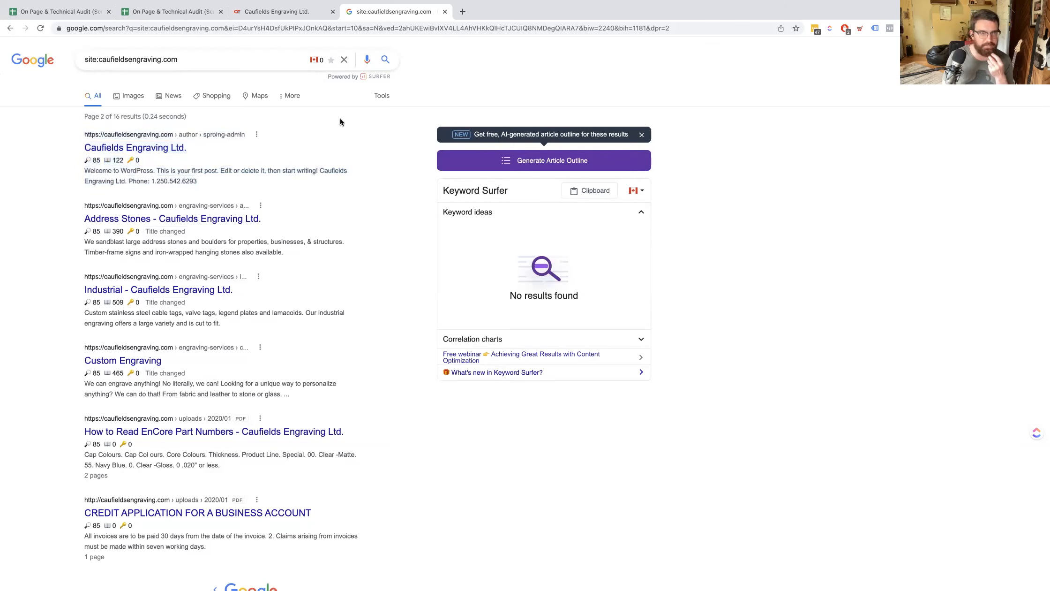
key(super+equal)
key(super+equal)
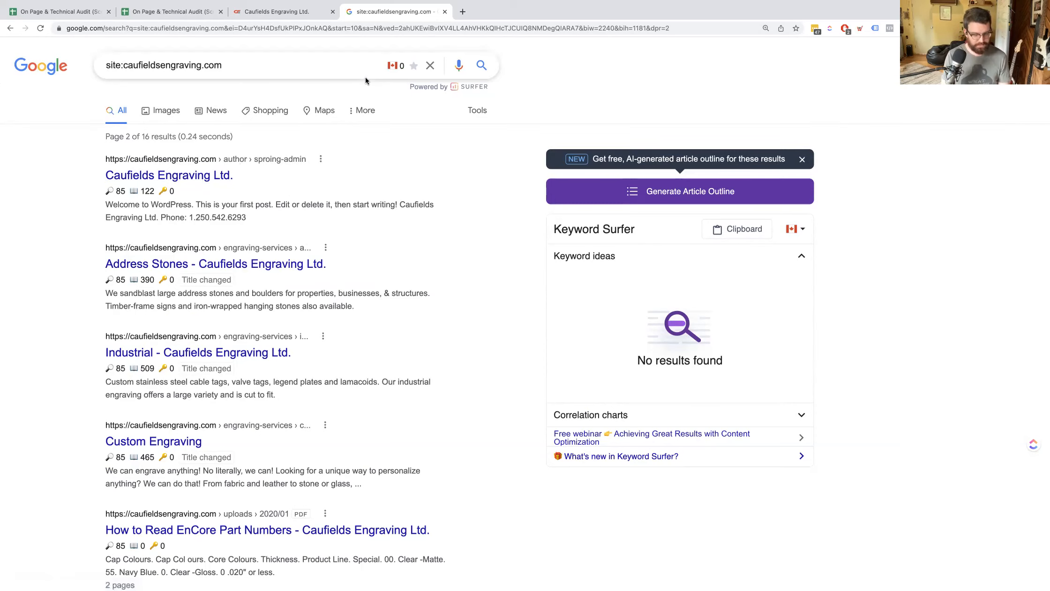
In the audit template's Additional Technical Checks, finish the zombie page examples with "or Author page" in place of the stray ending.
key(super+1)
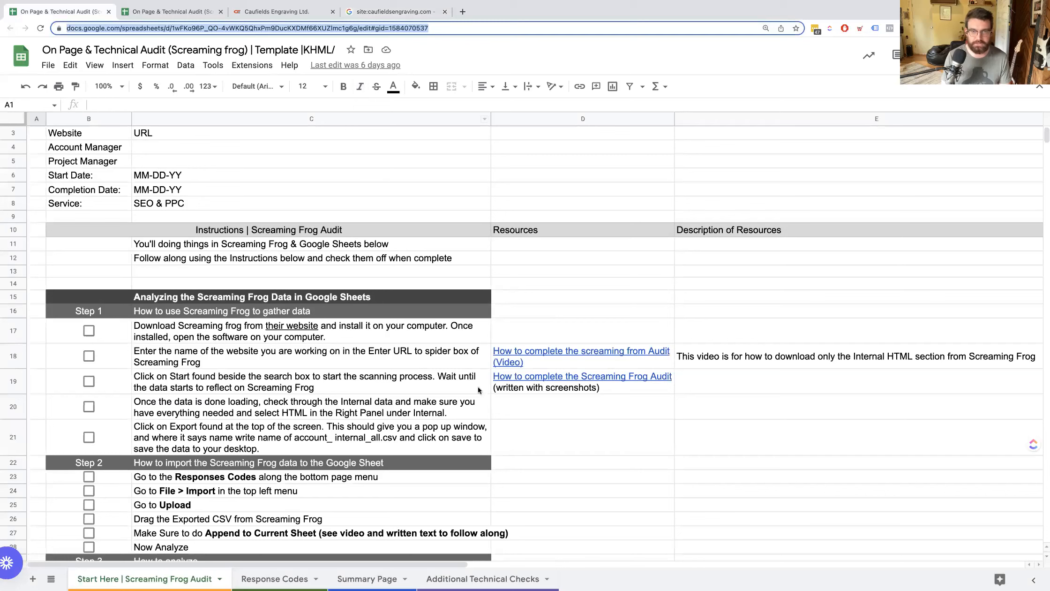
click(457, 575)
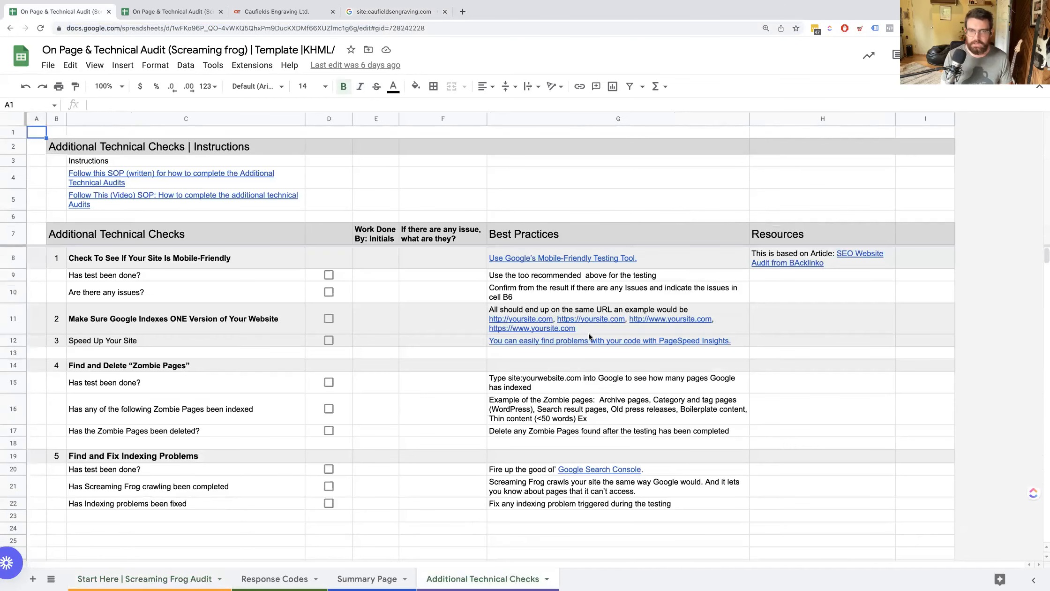
click(598, 412)
double_click(599, 412)
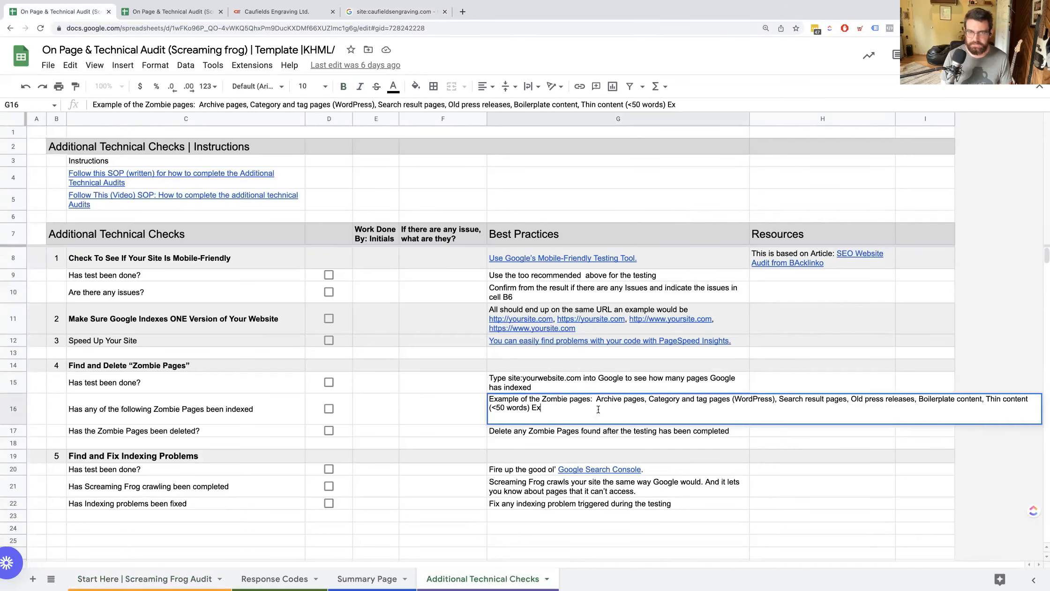
key(BackSpace)
key(BackSpace)
text(or Auth)
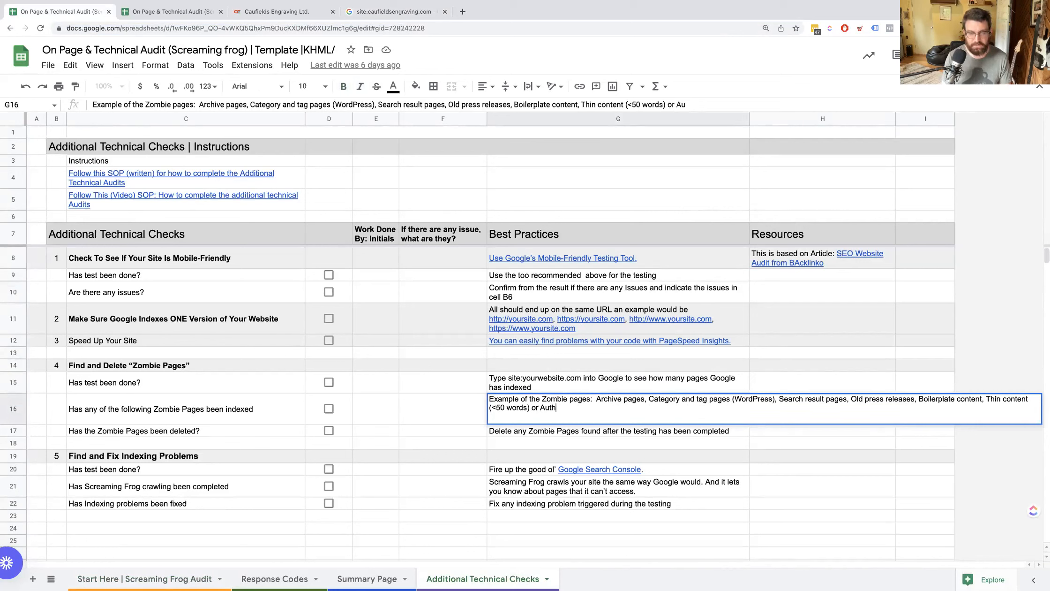
text(or page)
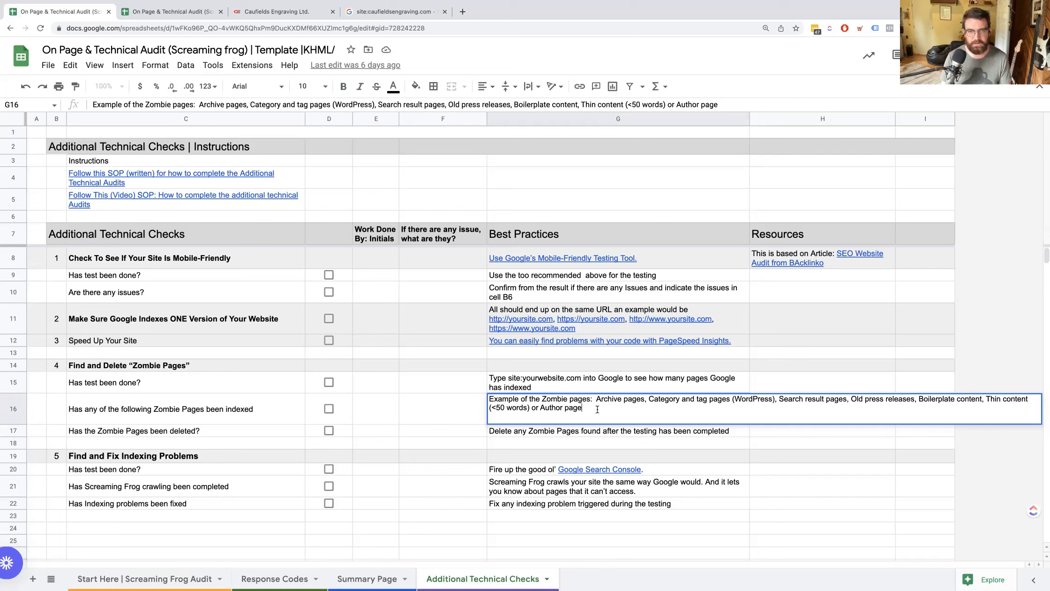
key(Return)
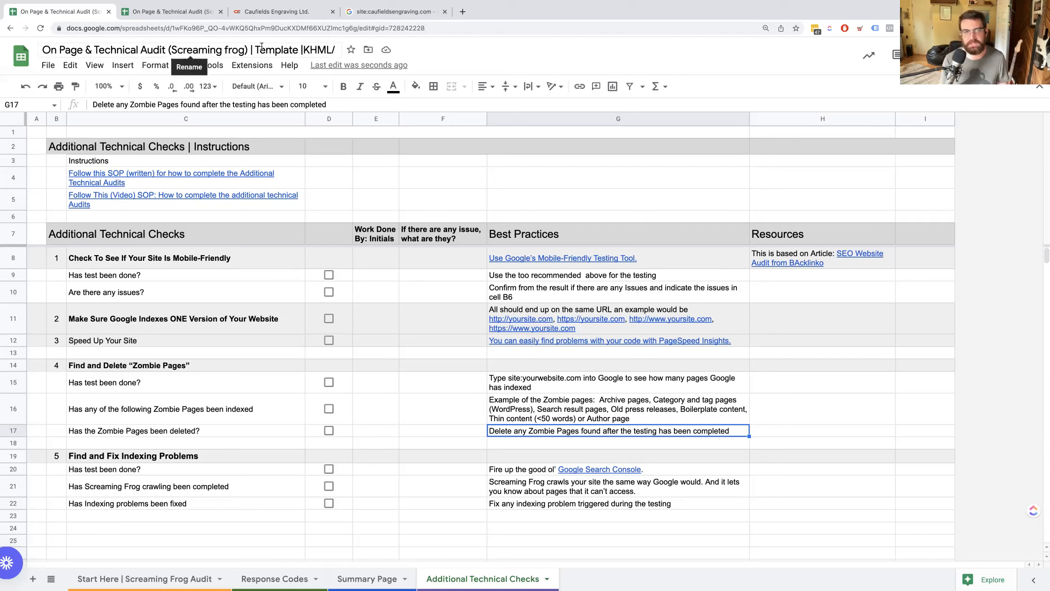
Return to the Google site search and review the indexed service pages and PDFs on the second results page.
click(392, 13)
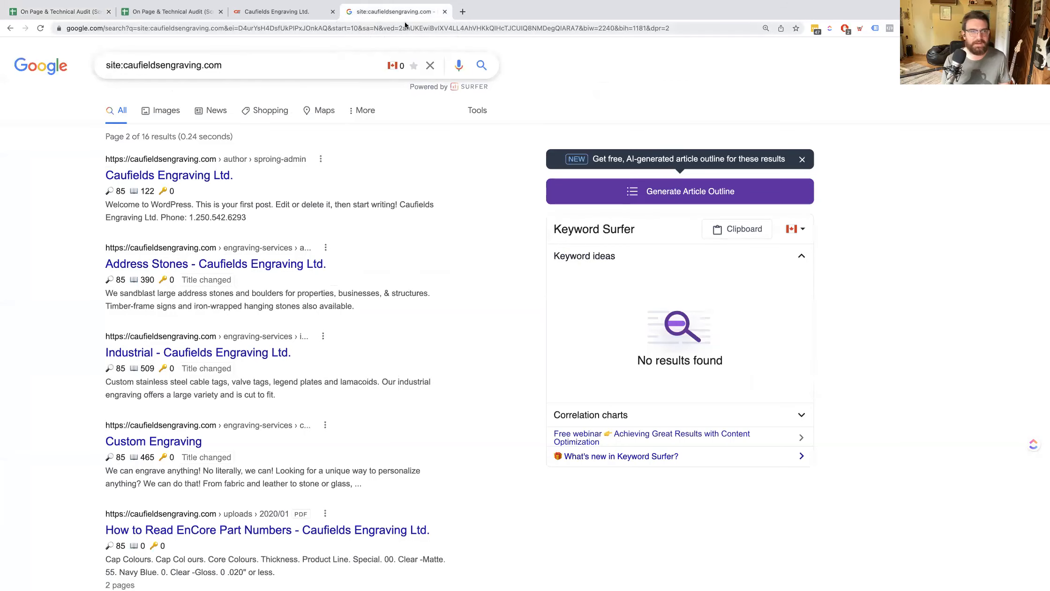
scroll(305, 131, down, 3)
scroll(309, 124, up, 3)
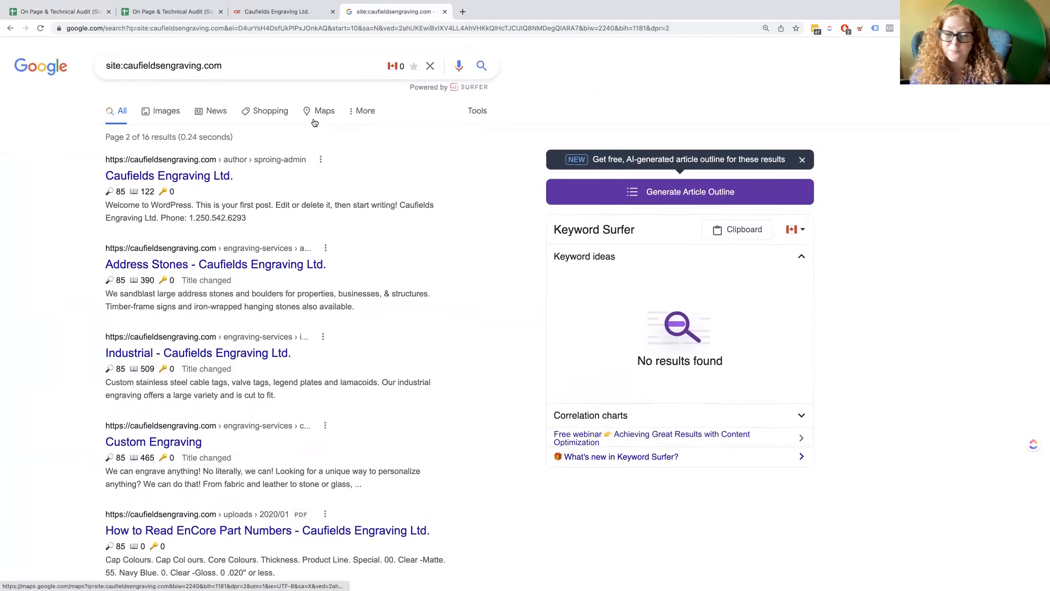
scroll(313, 120, down, 2)
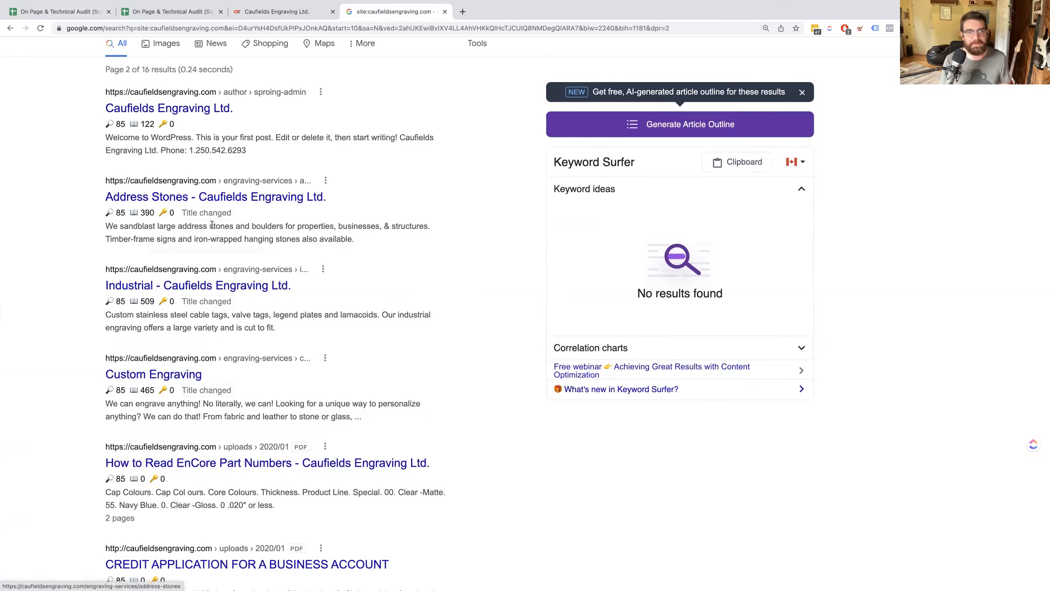
mouse_move(207, 214)
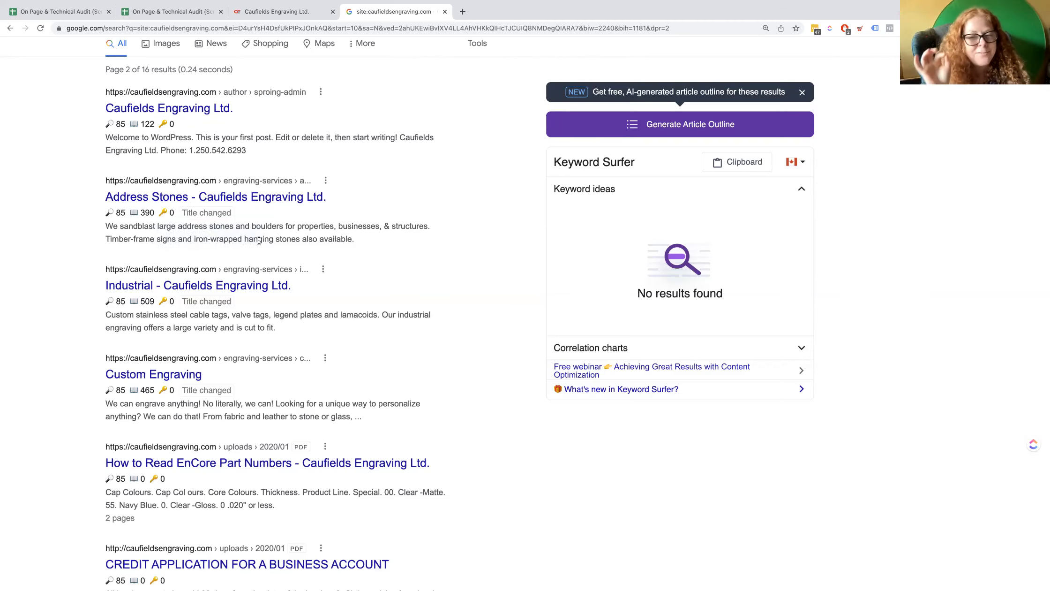
scroll(257, 240, down, 1)
scroll(257, 237, up, 1)
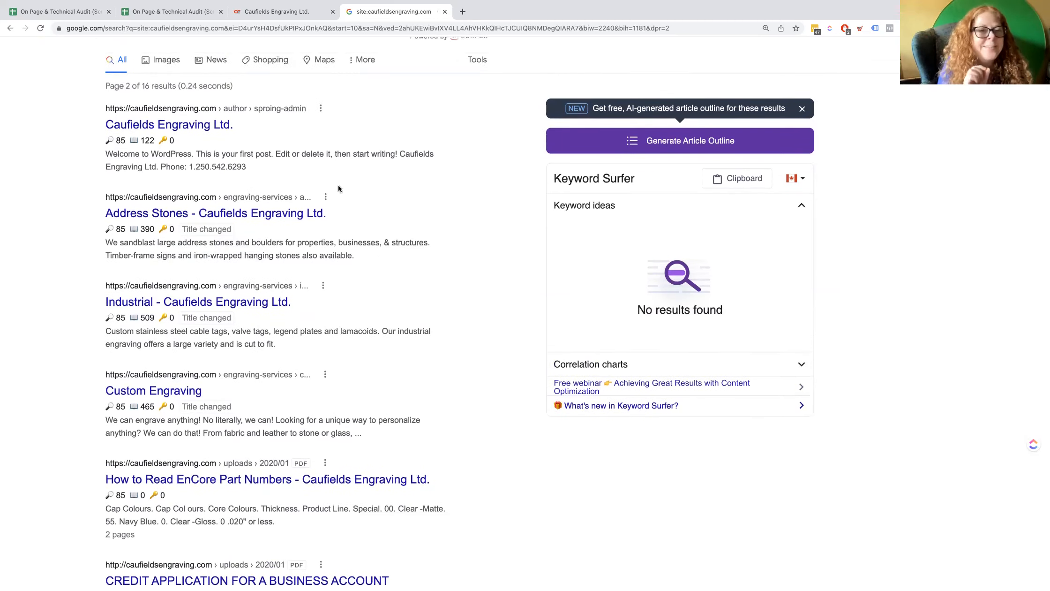
Open Google's detailed source information for the Address Stones result and read through its source and topic sections.
click(326, 197)
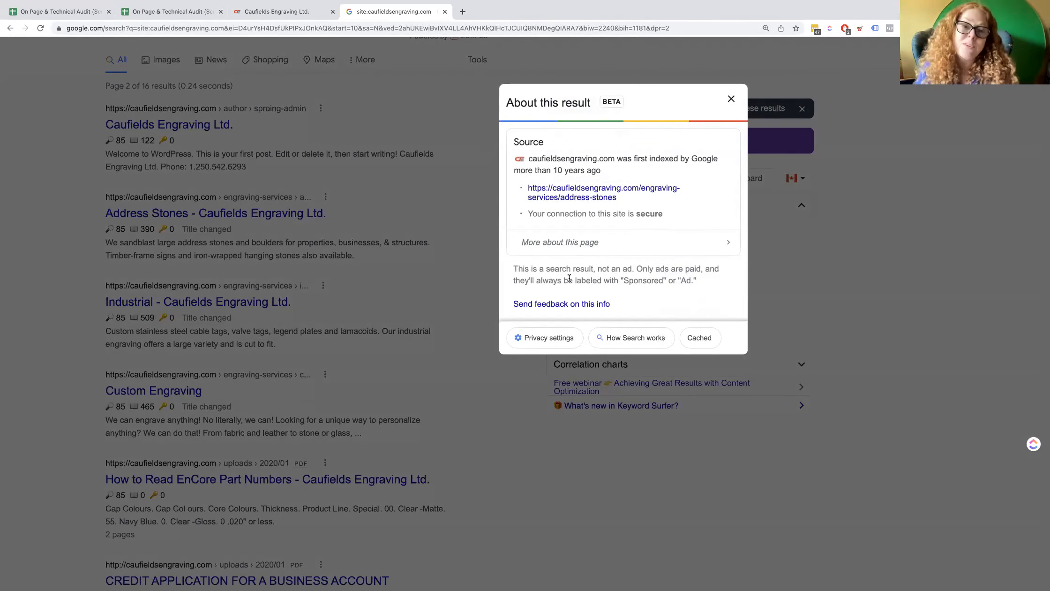
click(735, 247)
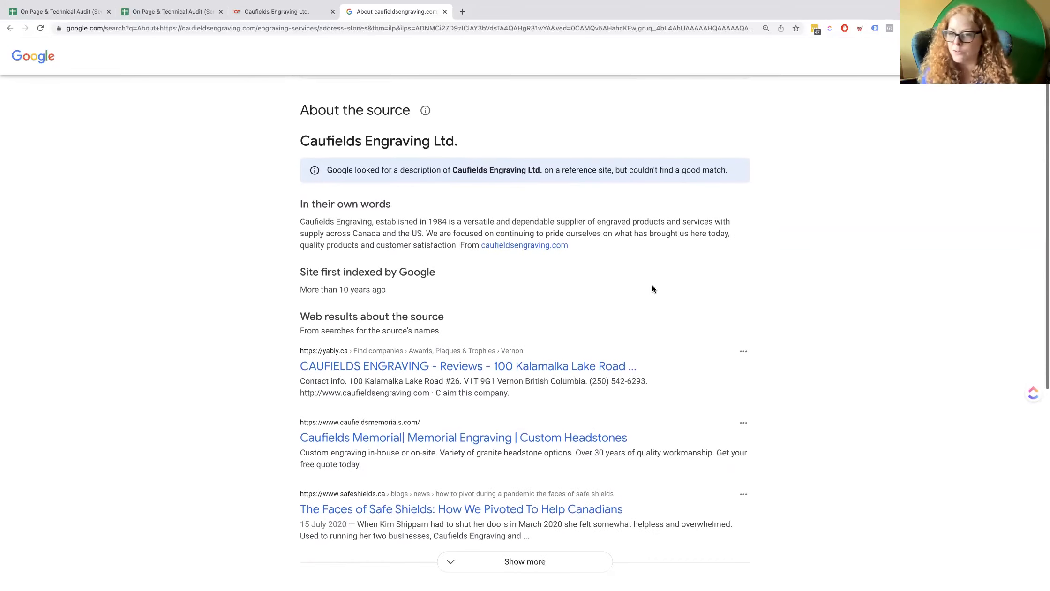
scroll(652, 284, down, 3)
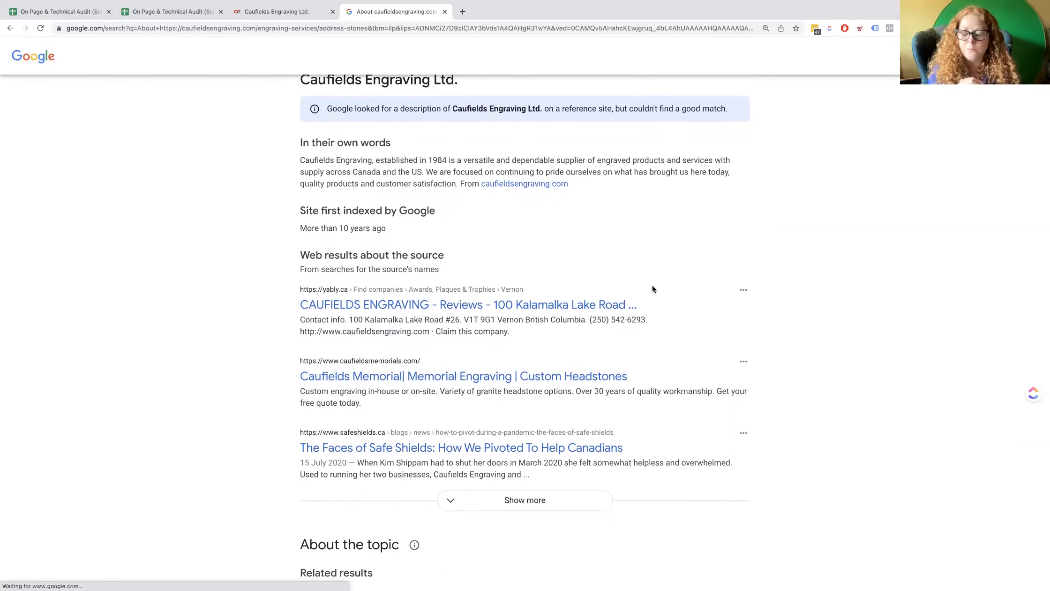
scroll(653, 289, down, 3)
scroll(653, 289, down, 7)
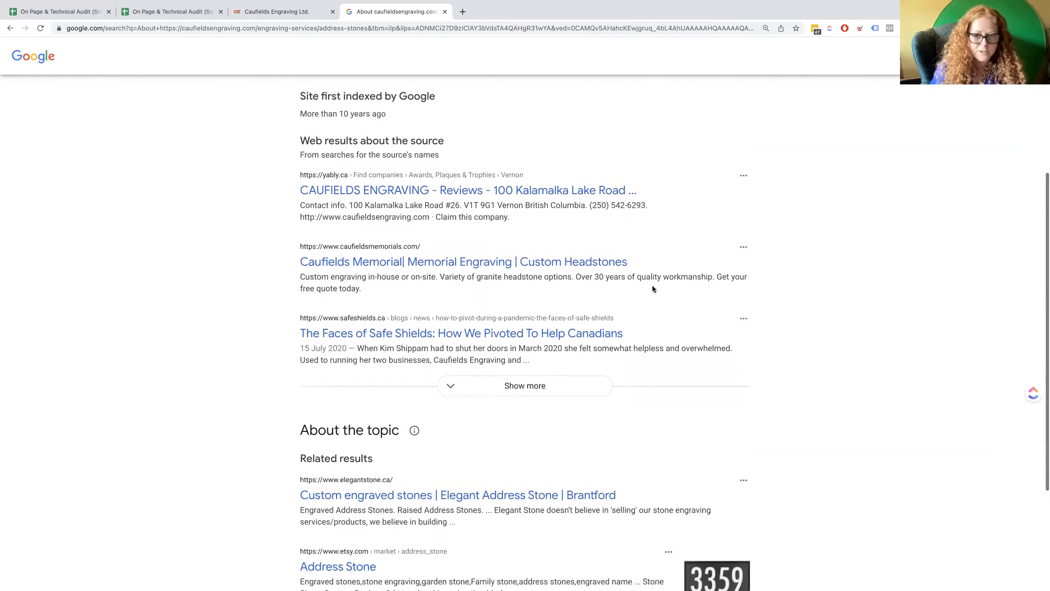
scroll(653, 288, down, 2)
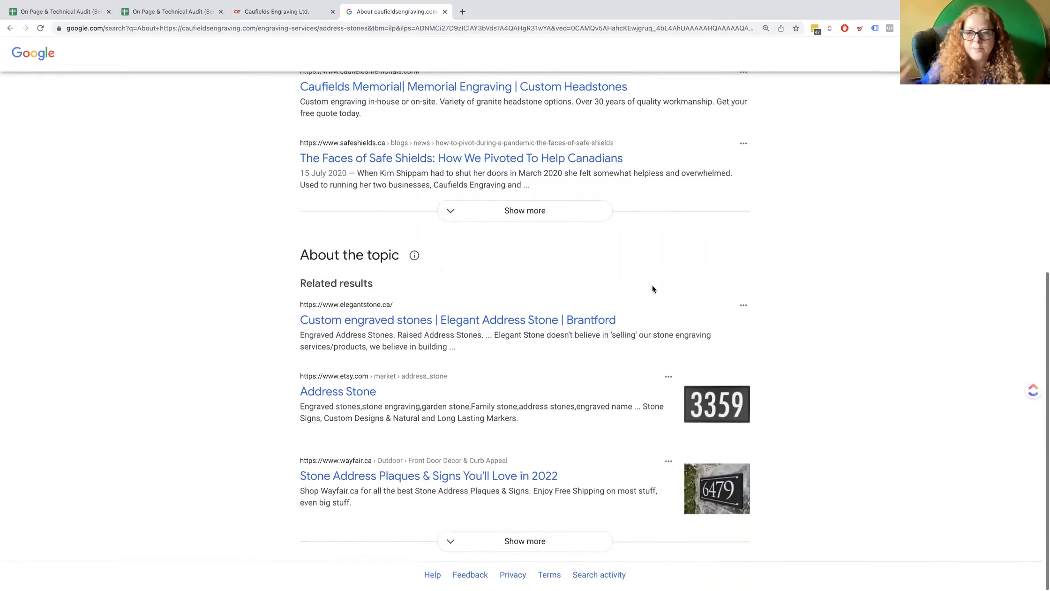
scroll(653, 289, up, 14)
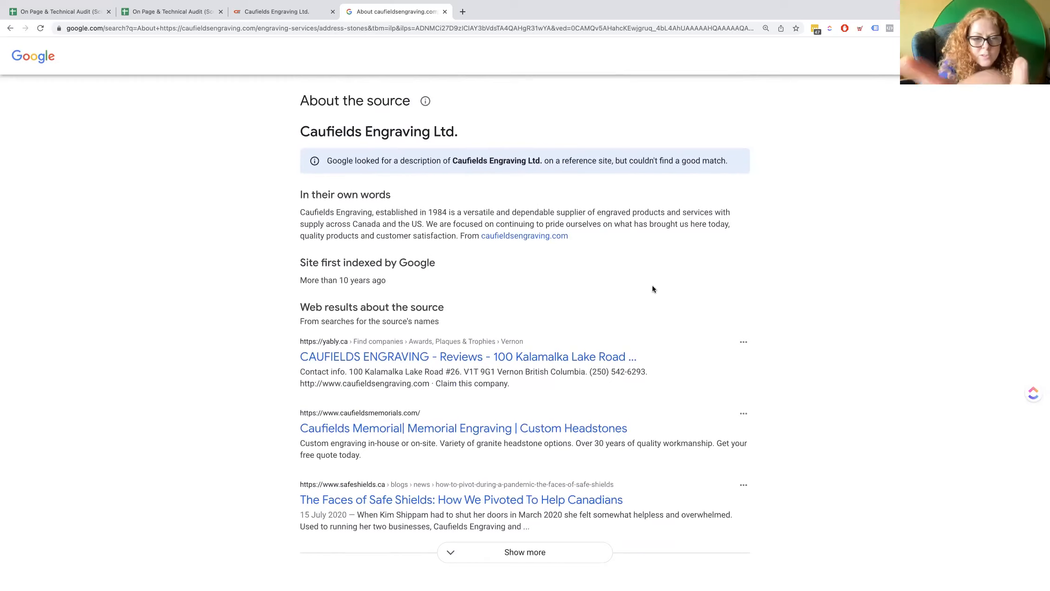
Examine when Google first indexed the site and which web results it lists about the source.
drag(402, 286, 372, 277)
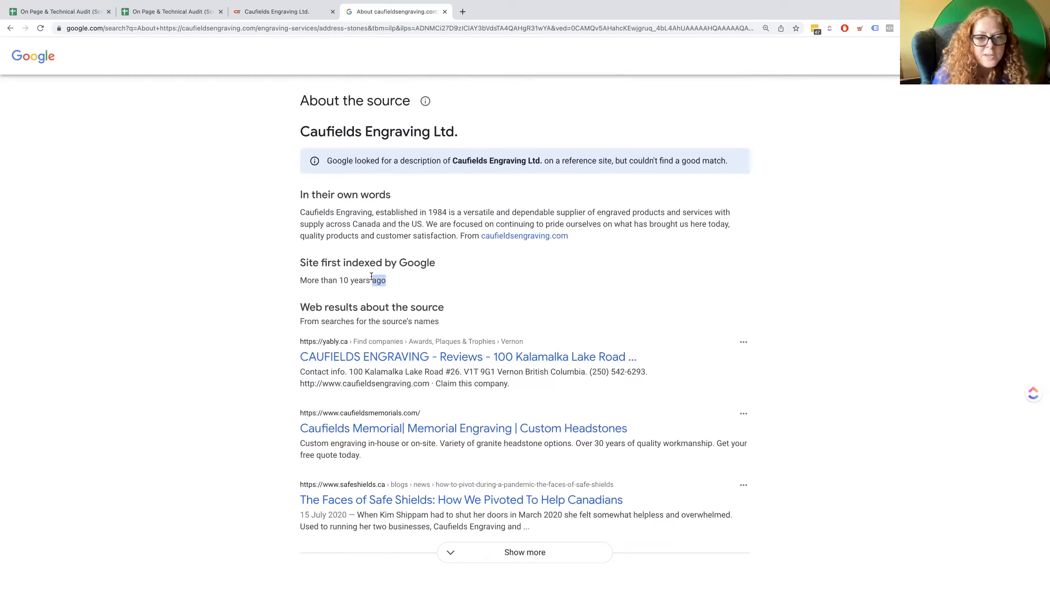
click(412, 284)
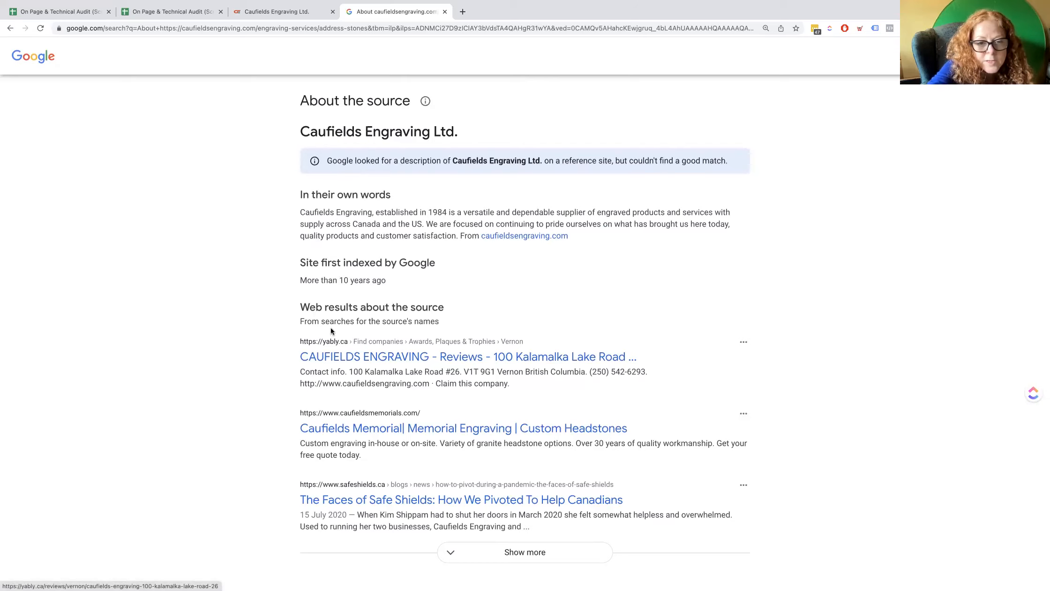
scroll(338, 340, down, 2)
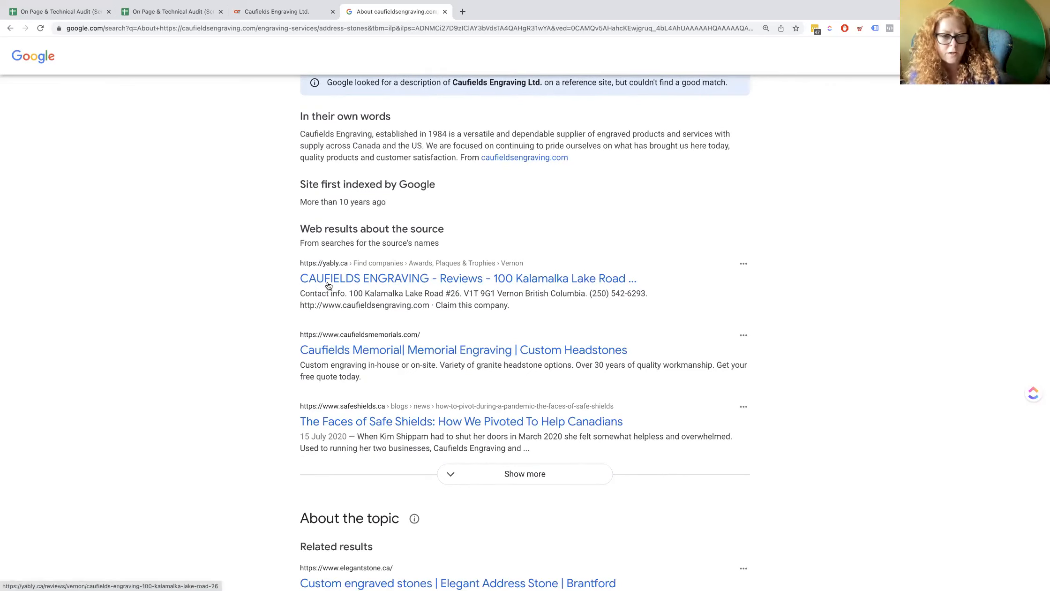
scroll(141, 221, up, 4)
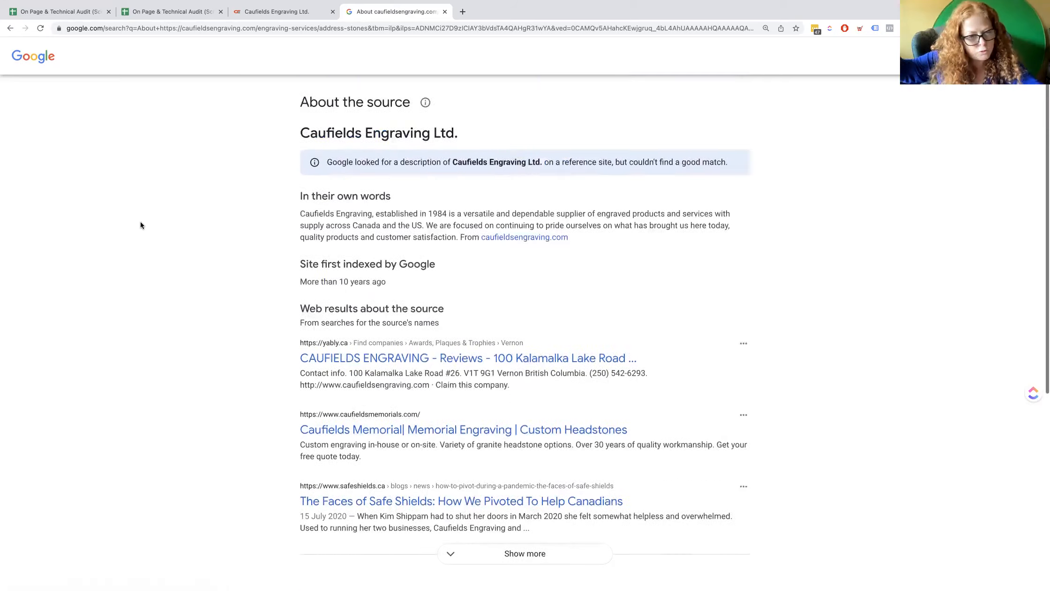
scroll(140, 222, down, 3)
scroll(141, 225, up, 3)
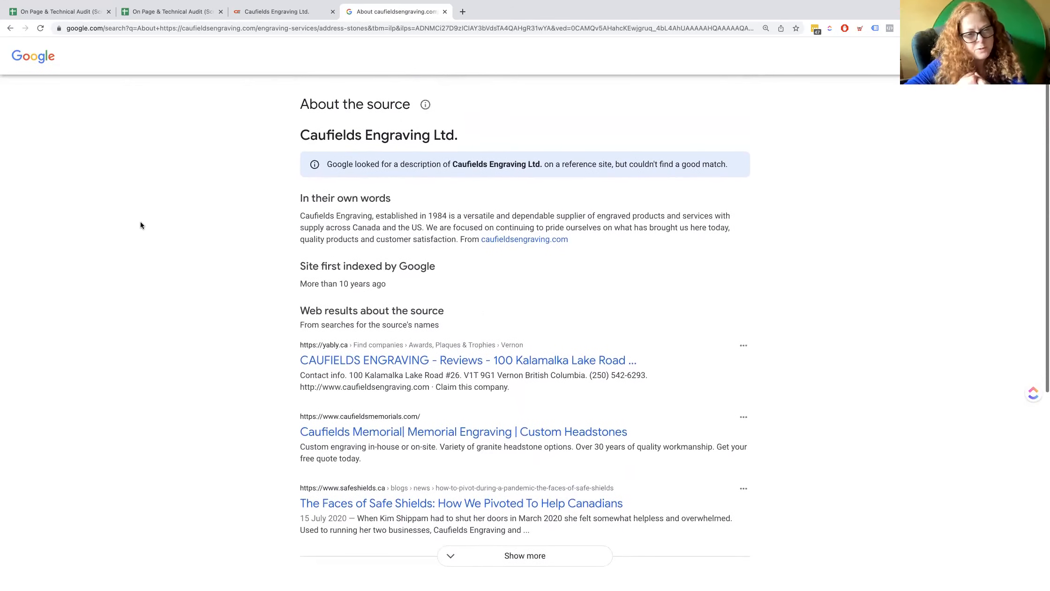
scroll(140, 225, down, 2)
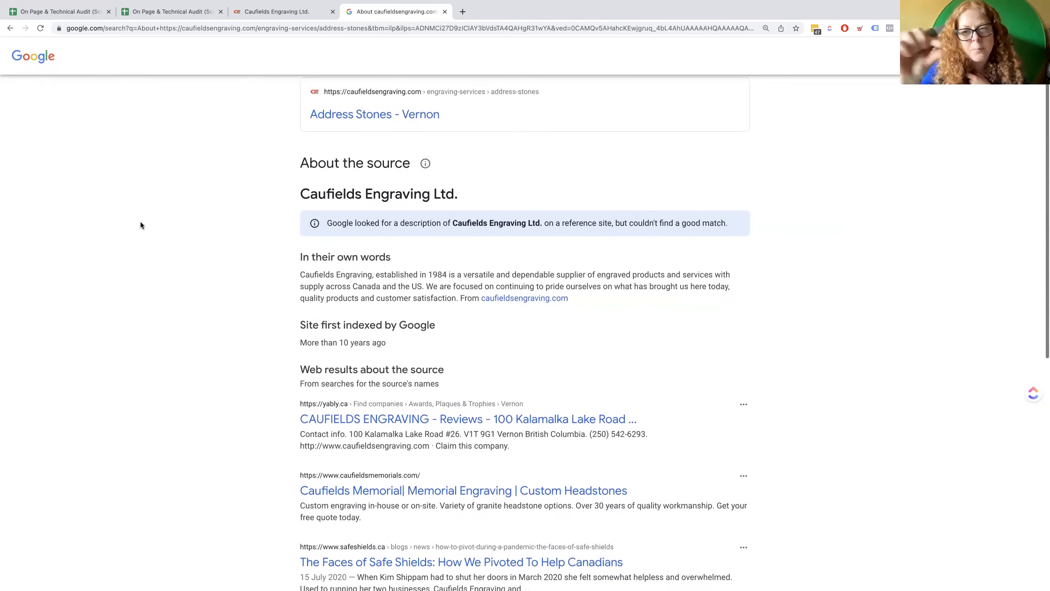
scroll(140, 225, up, 2)
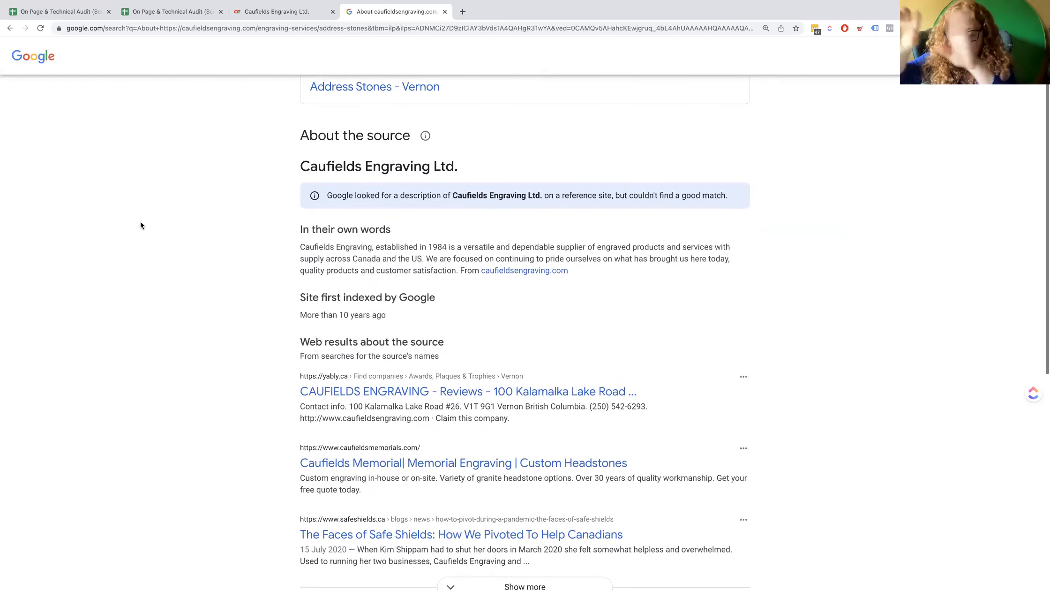
scroll(140, 225, down, 4)
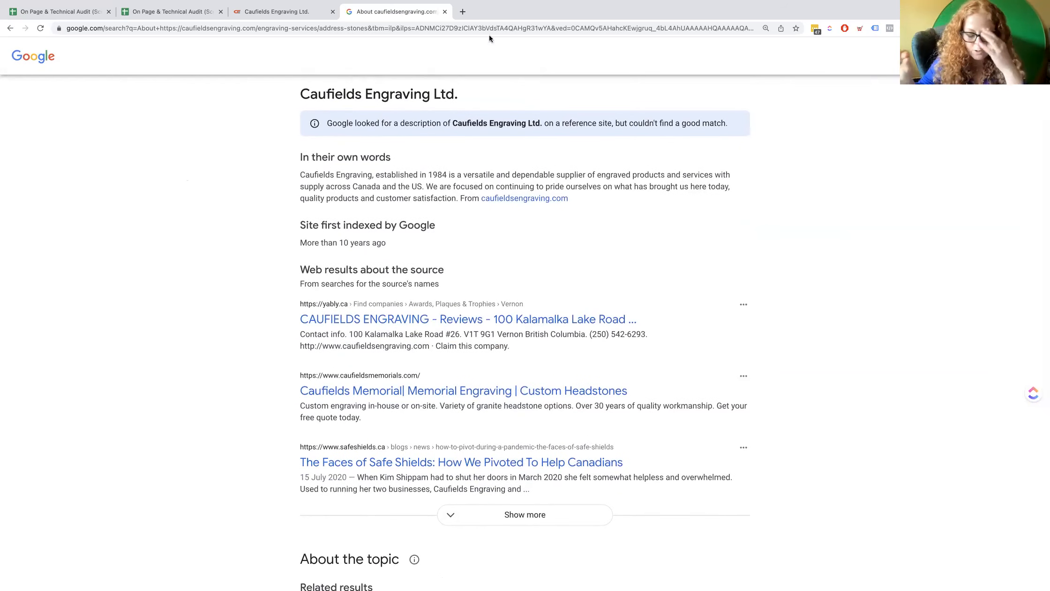
Search Google for "seymour digital media" in a new tab and review the web results, business profile and reviews.
click(462, 11)
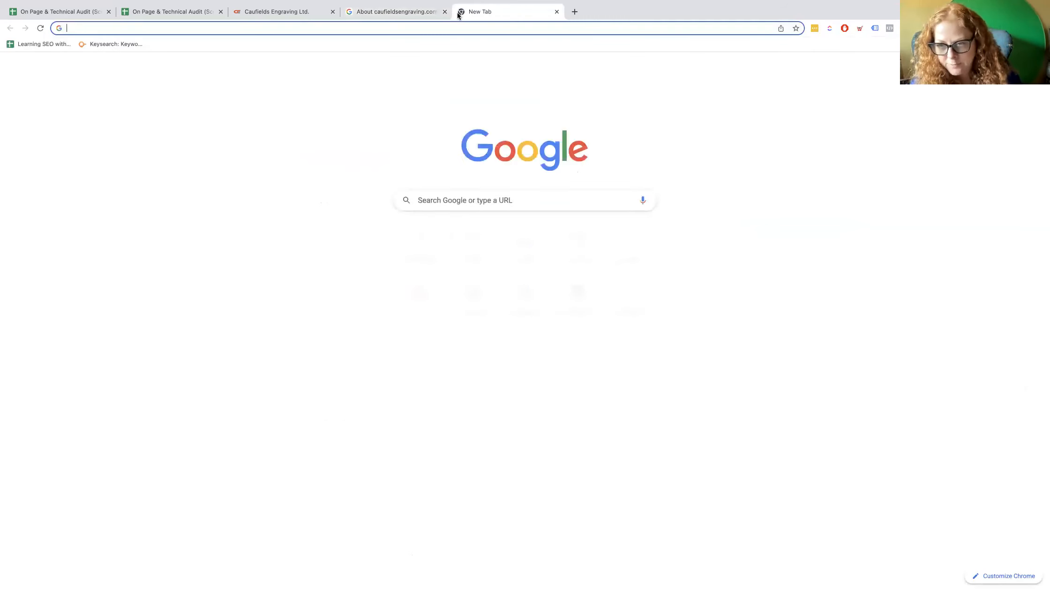
text(seymour)
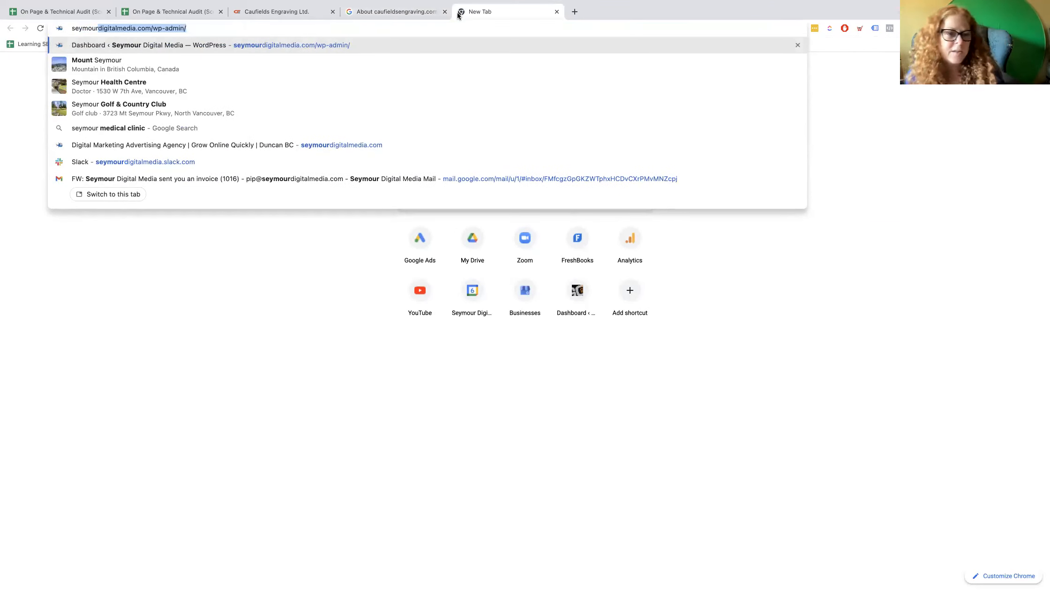
text( digi)
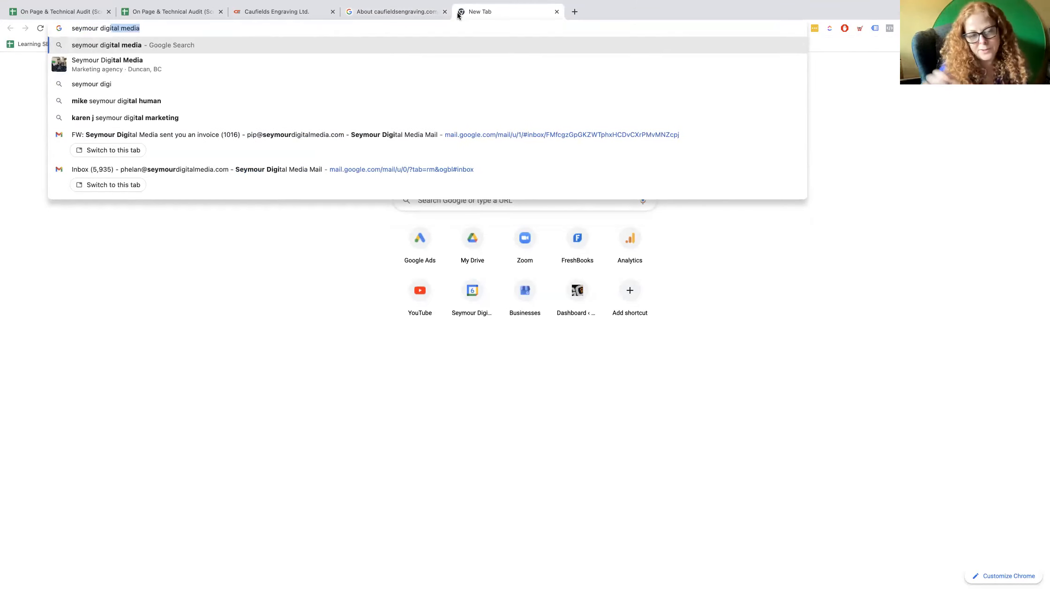
key(Return)
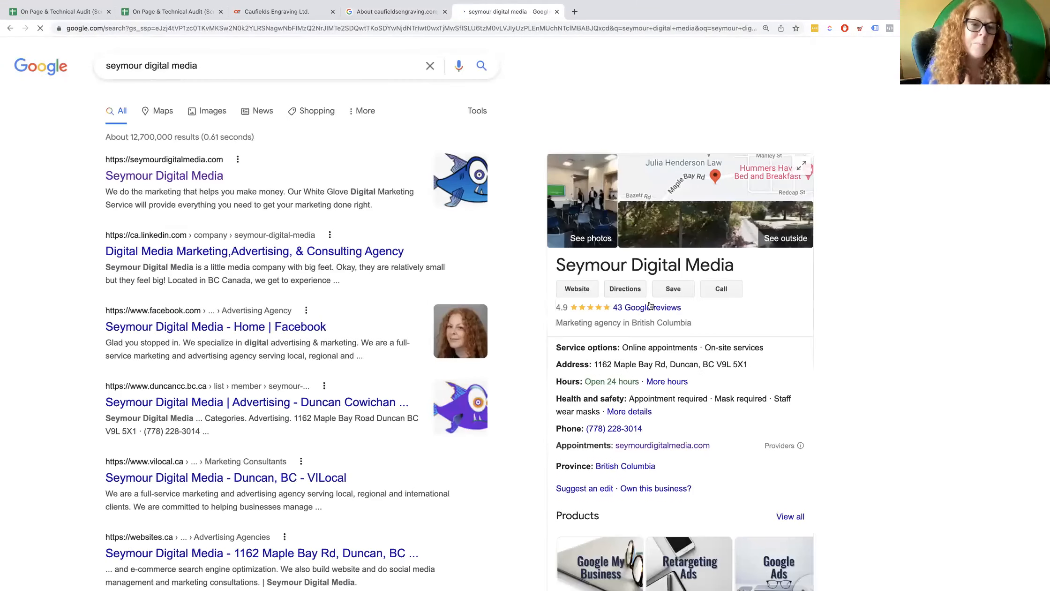
scroll(649, 305, down, 10)
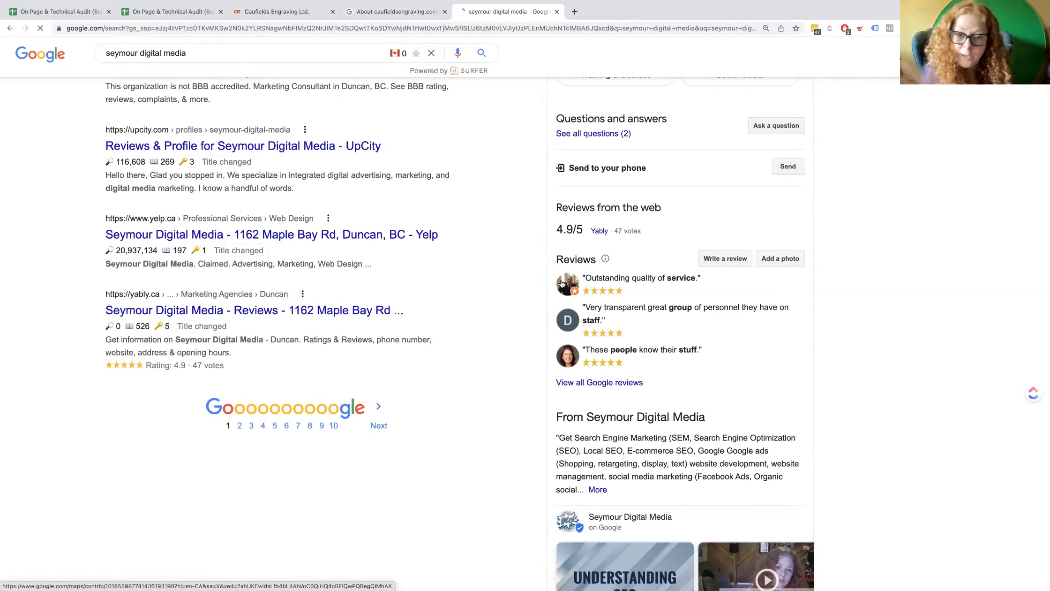
scroll(539, 250, up, 8)
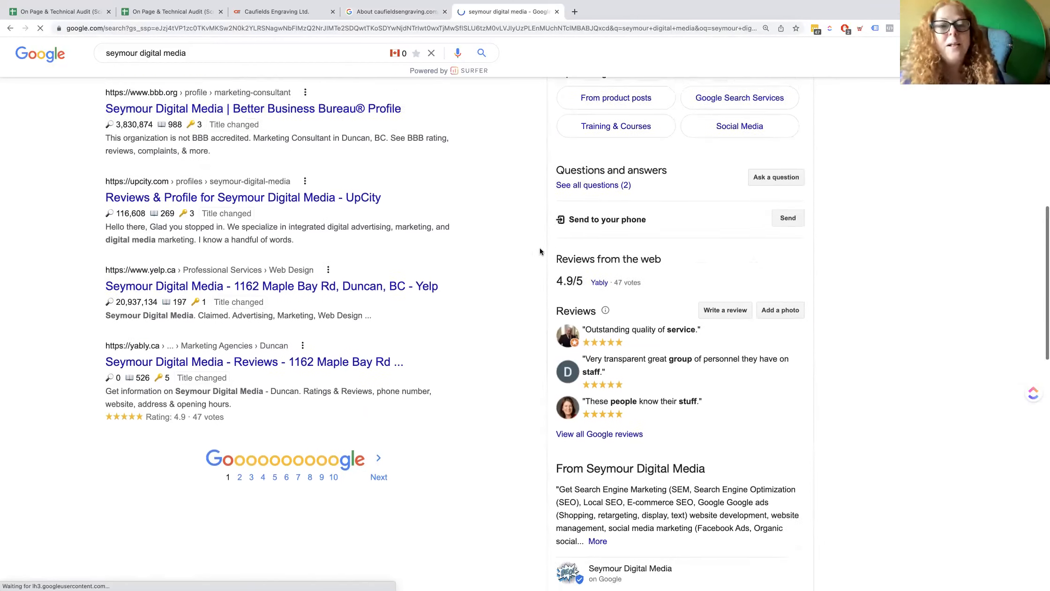
scroll(540, 251, up, 7)
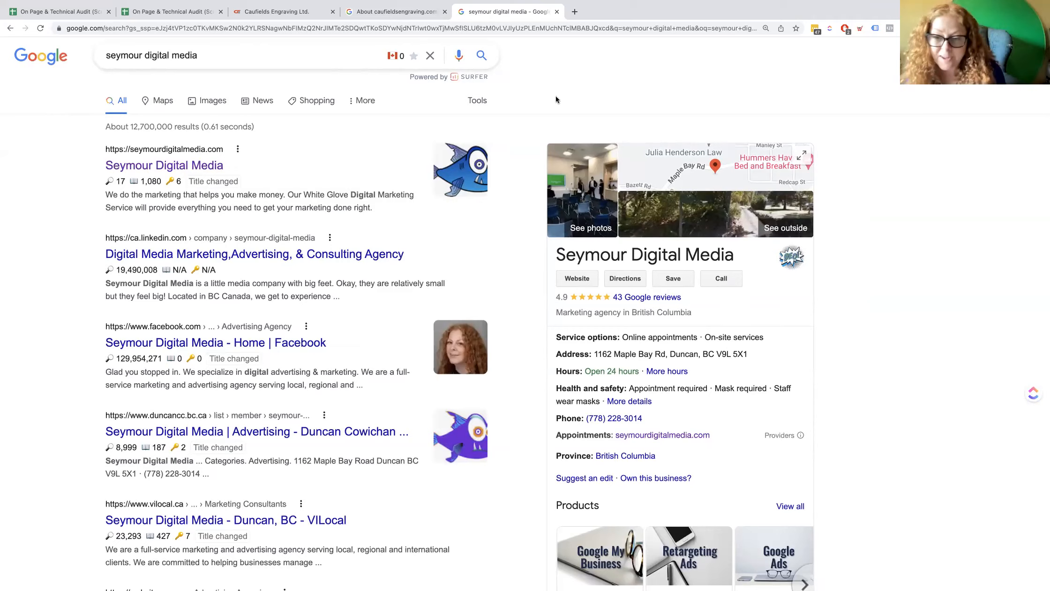
scroll(555, 96, down, 1)
Close the Seymour Digital Media search, the Google source page and the Caufields Engraving site to return to the audit spreadsheet.
mouse_move(560, 4)
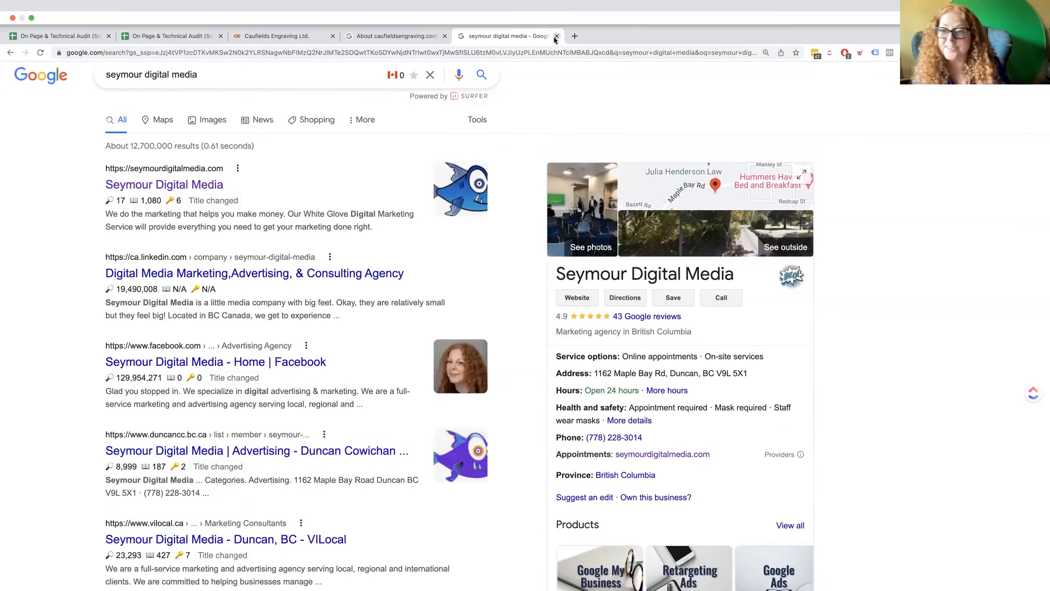
click(554, 36)
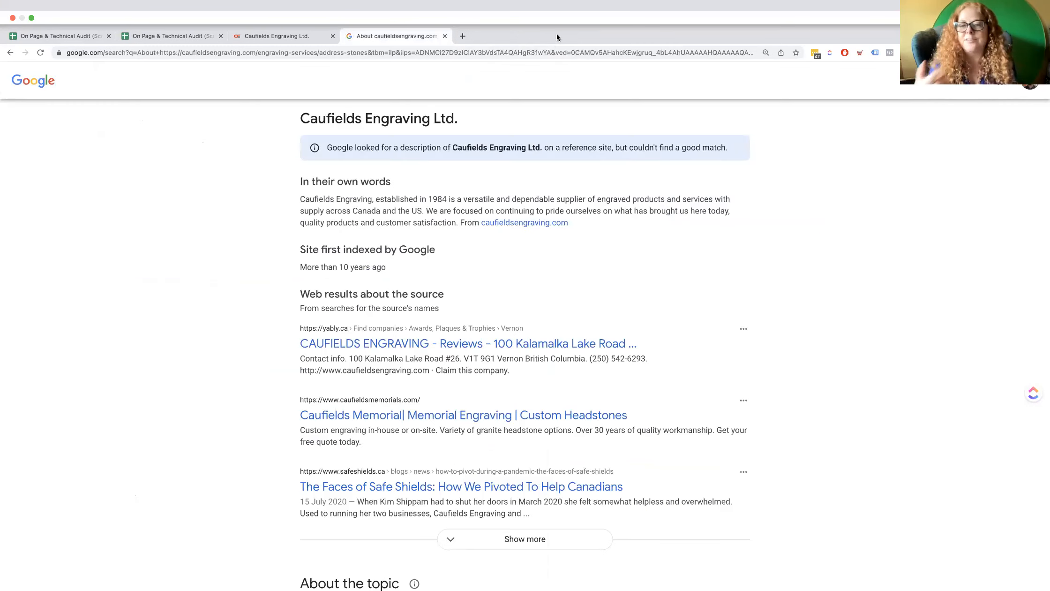
click(444, 35)
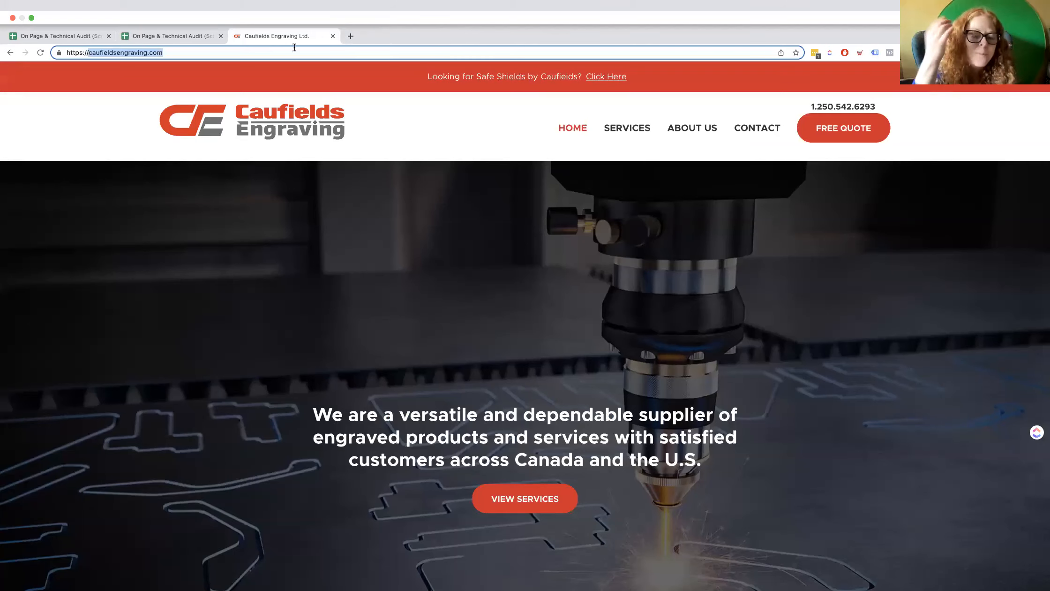
click(333, 37)
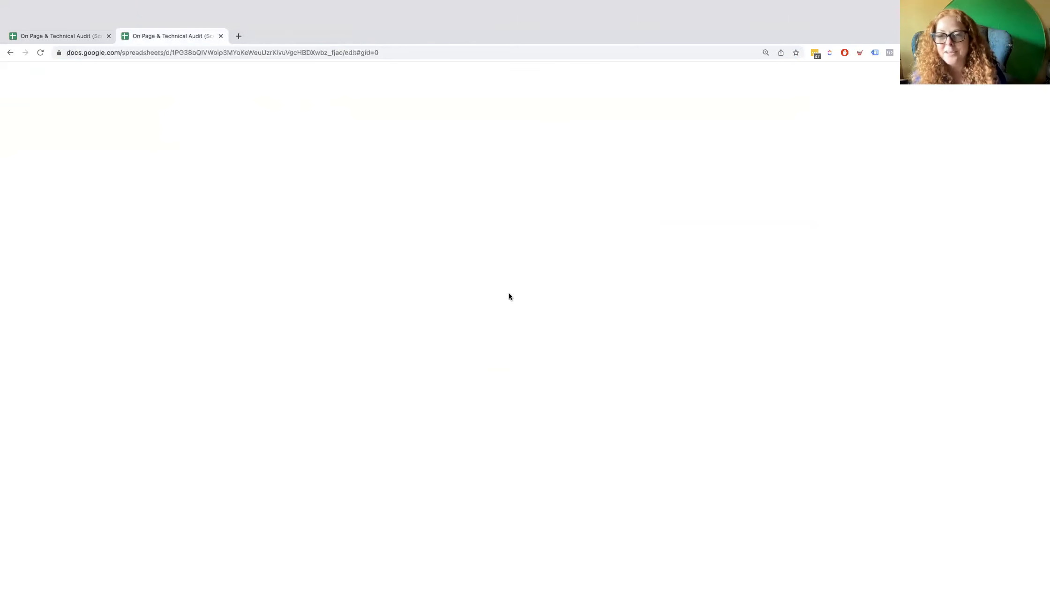
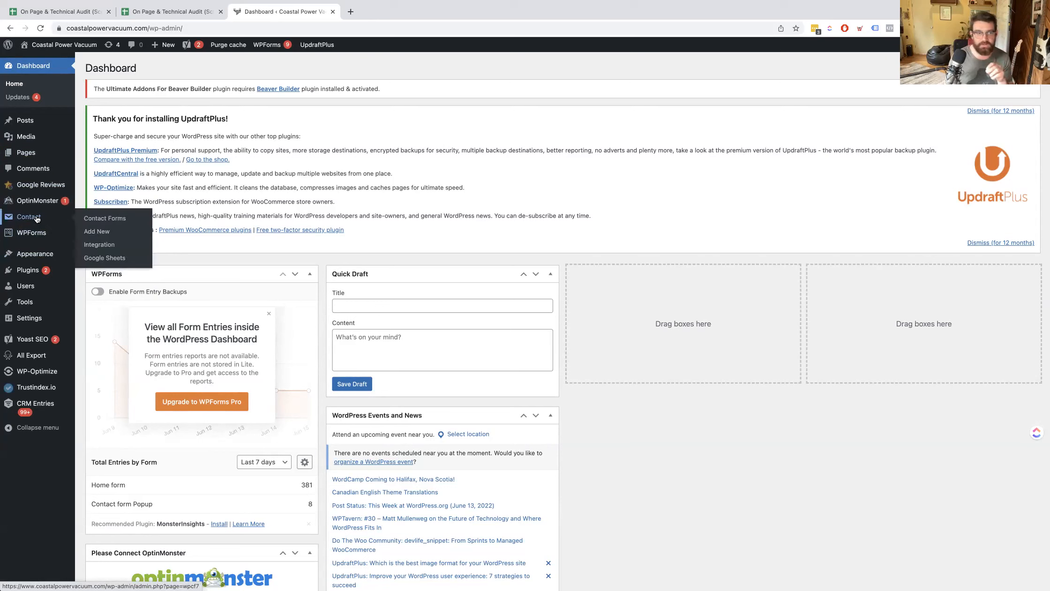
Check the Google Sheets integration page, and open the Google Sheets settings of the contact form "Contact Us Form - Shorten".
click(109, 261)
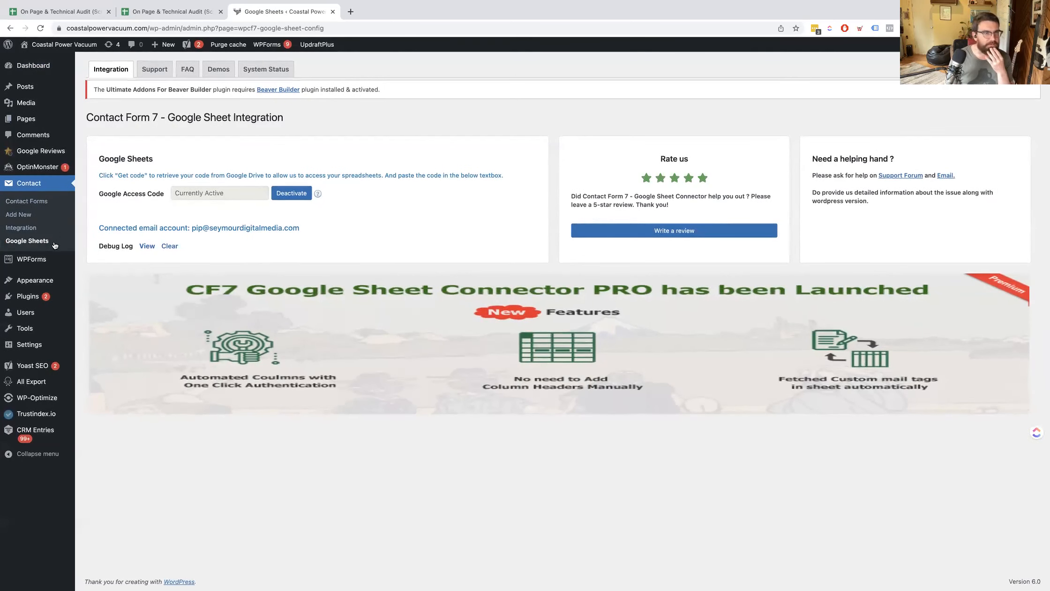
click(43, 203)
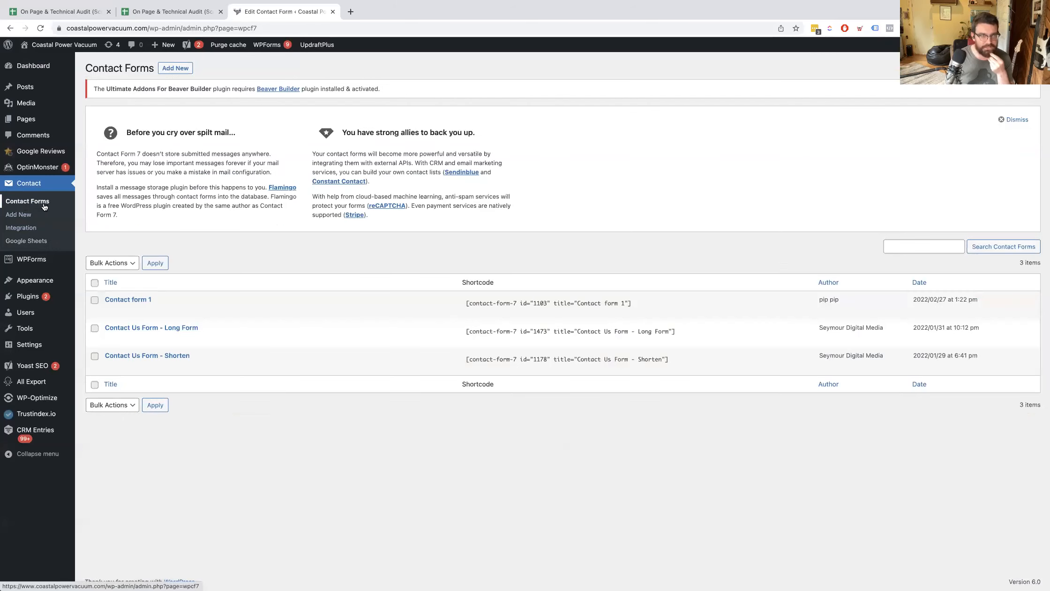
click(110, 366)
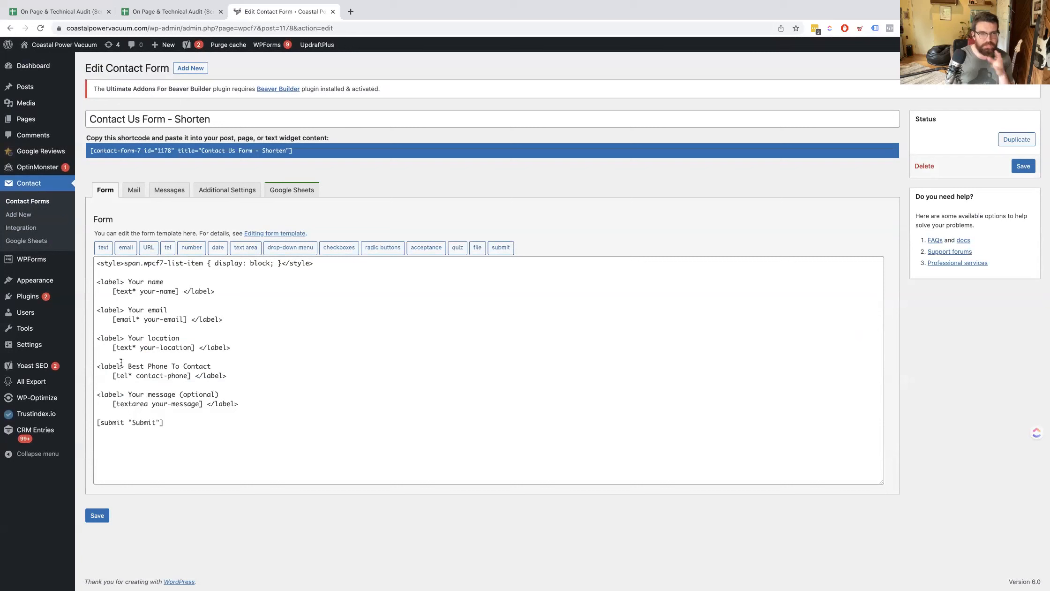
click(296, 195)
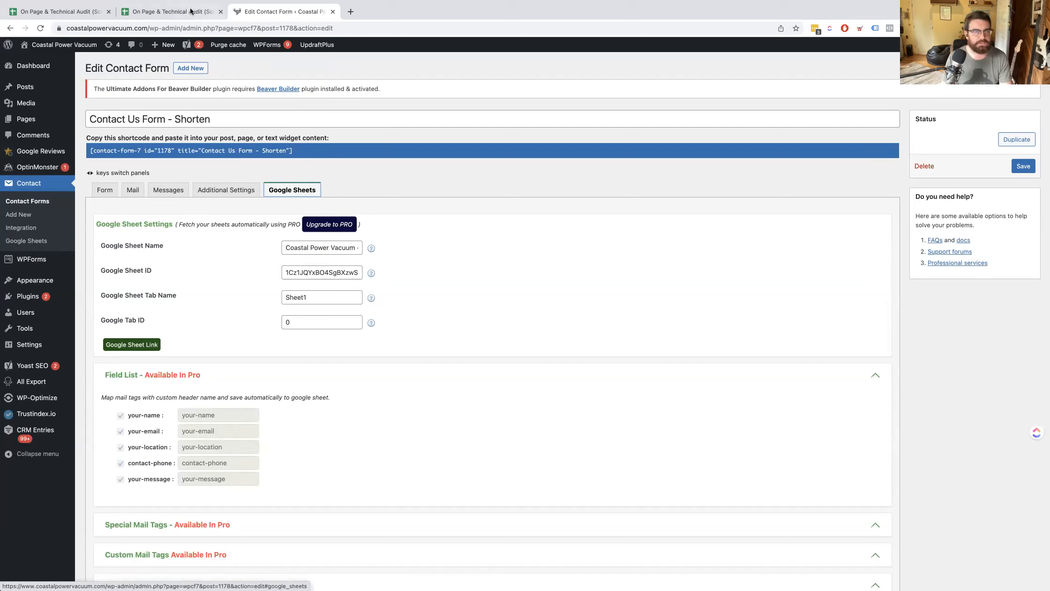
Copy the form's Google Sheet ID and open that spreadsheet by replacing the ID in the duplicated audit spreadsheet's address.
click(342, 274)
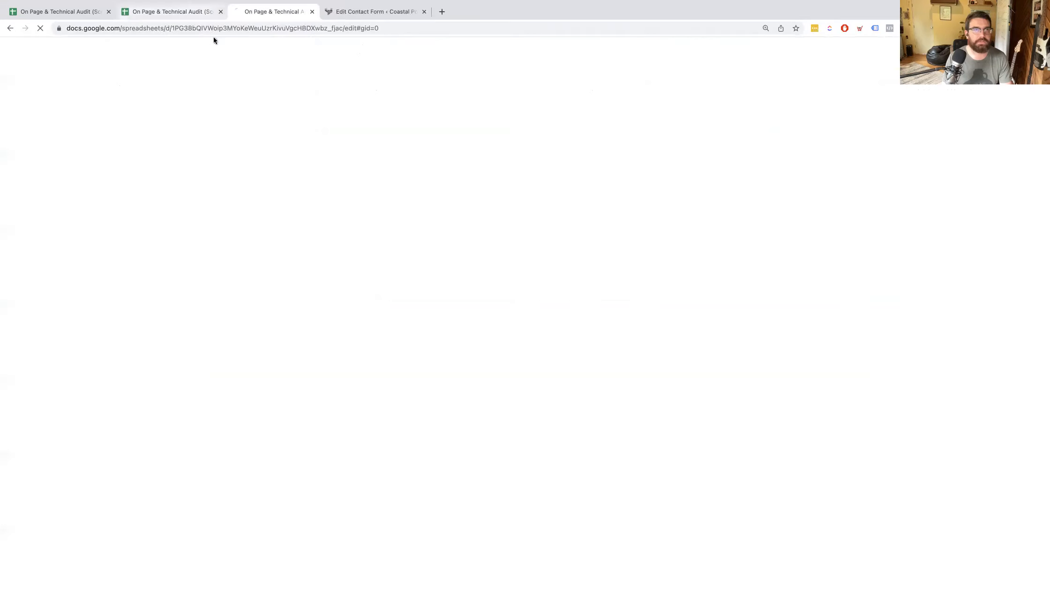
click(169, 28)
click(168, 28)
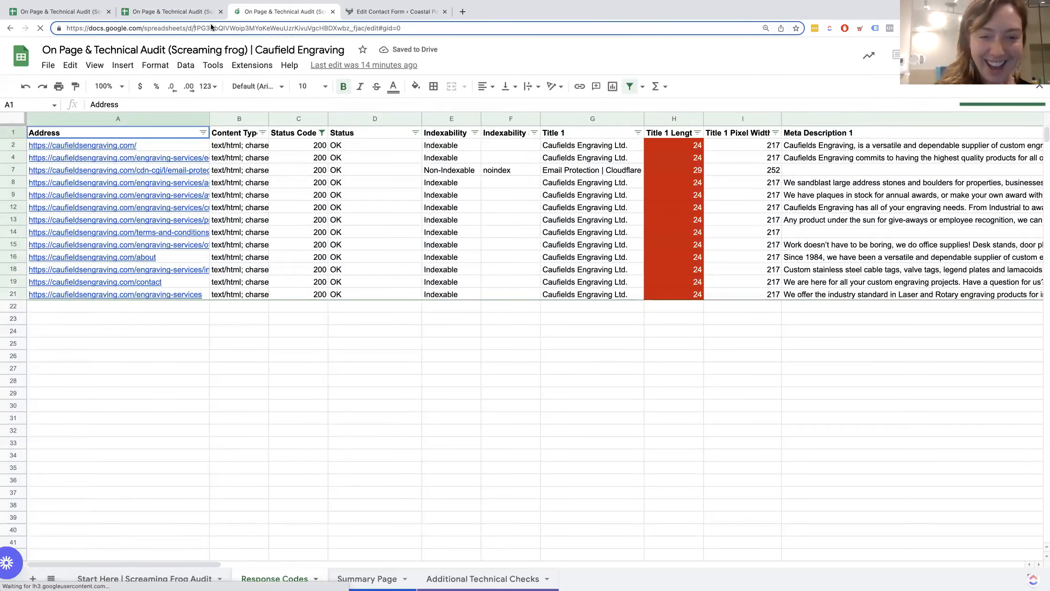
double_click(211, 28)
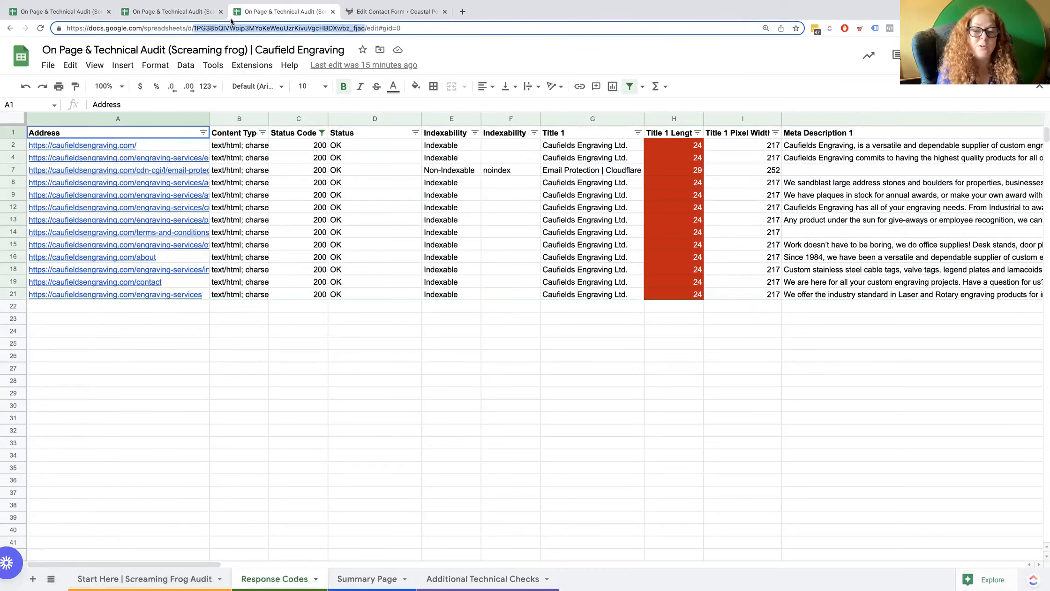
key(Return)
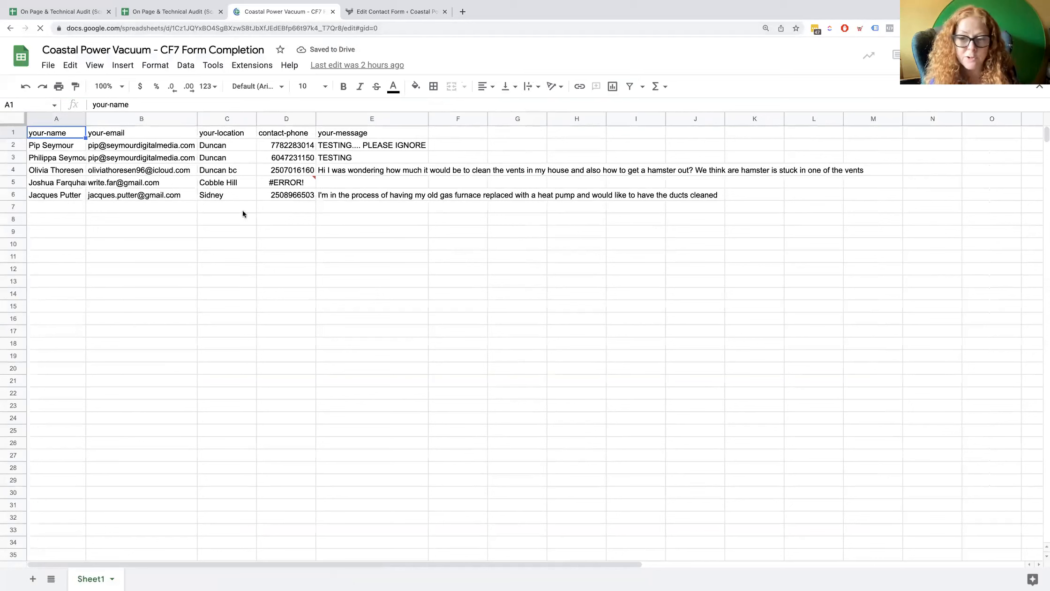
Inspect the submitted form entries, checking the erroring contact phone in D5 and the location in C4.
click(300, 185)
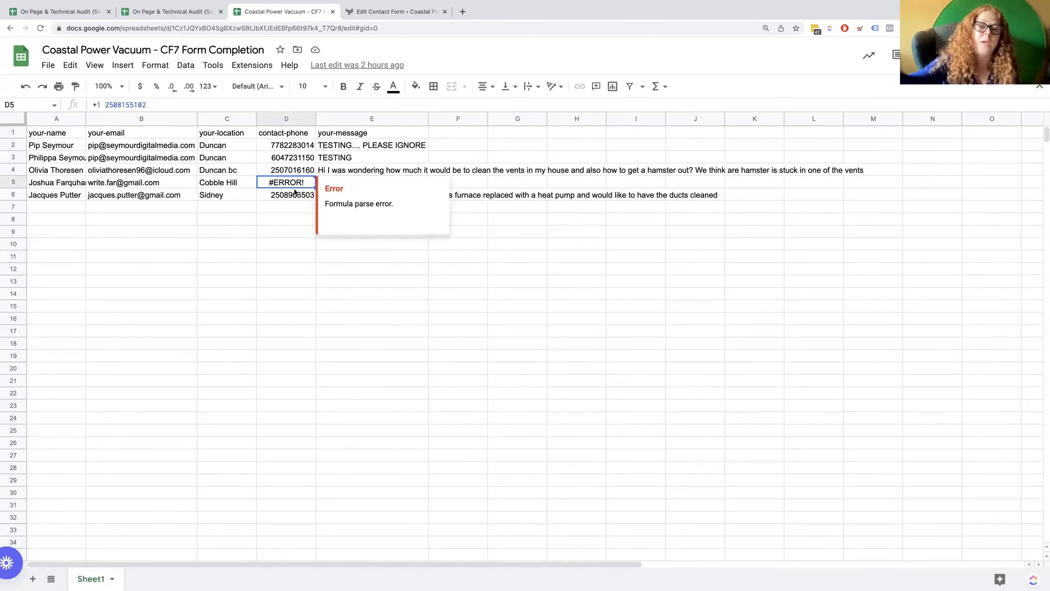
click(288, 209)
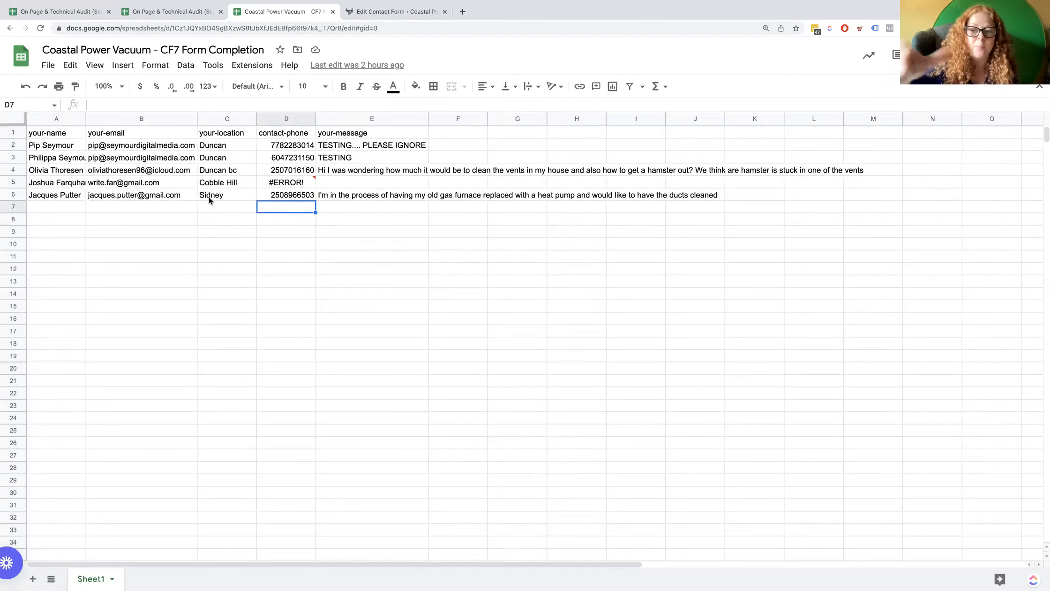
click(233, 170)
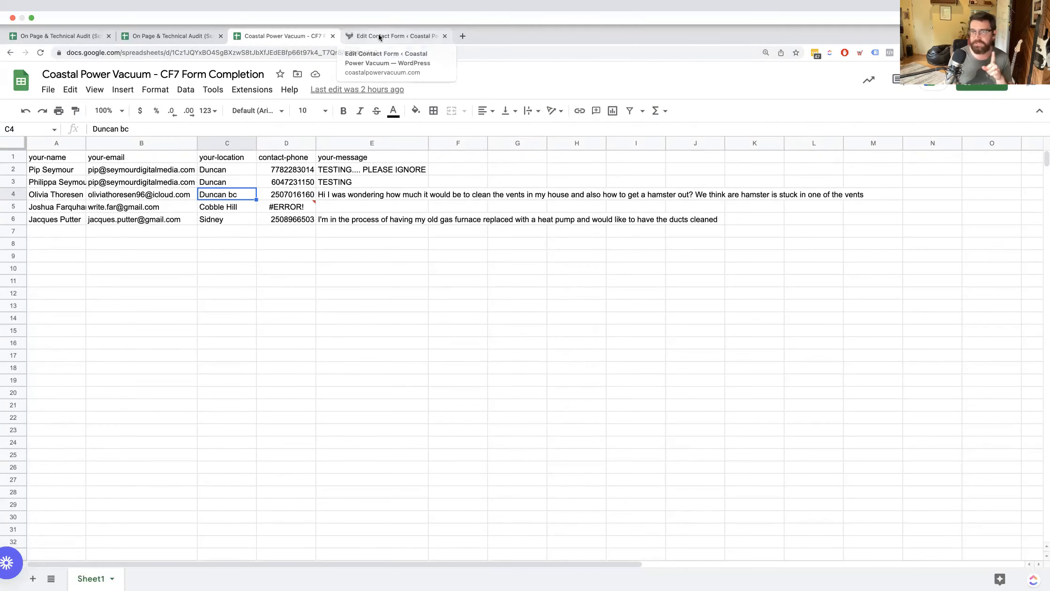
click(378, 34)
click(293, 37)
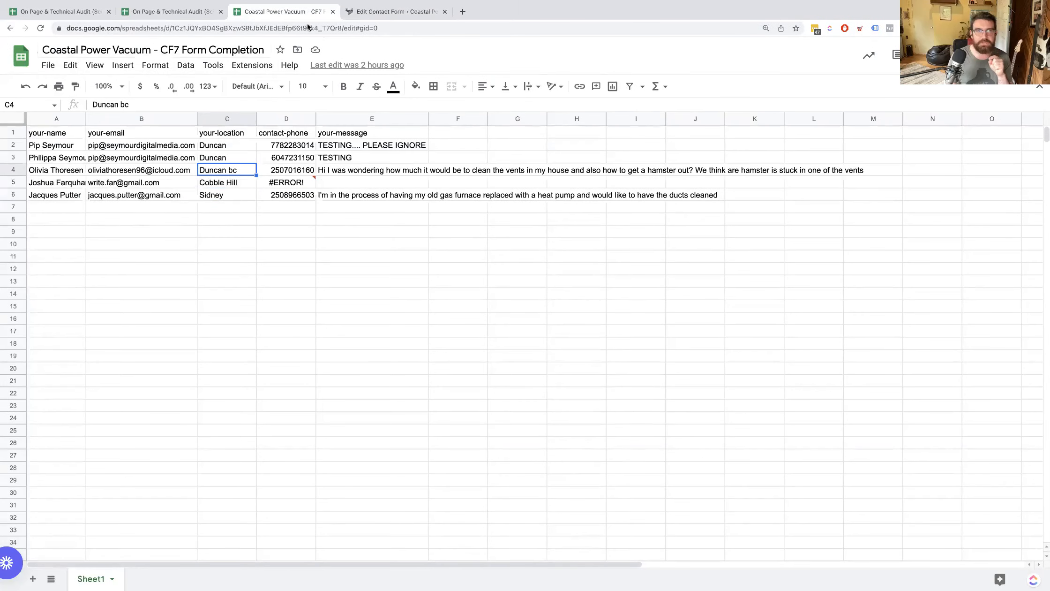
Compare the Google Sheet ID in the contact form's settings with the ID part of the form completion spreadsheet's address.
click(361, 11)
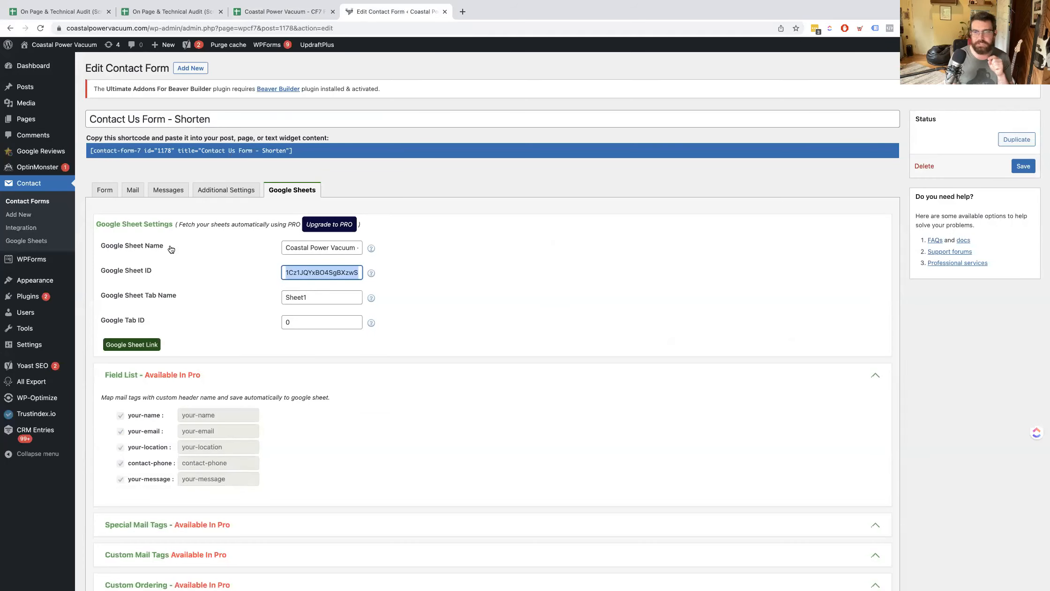
click(262, 13)
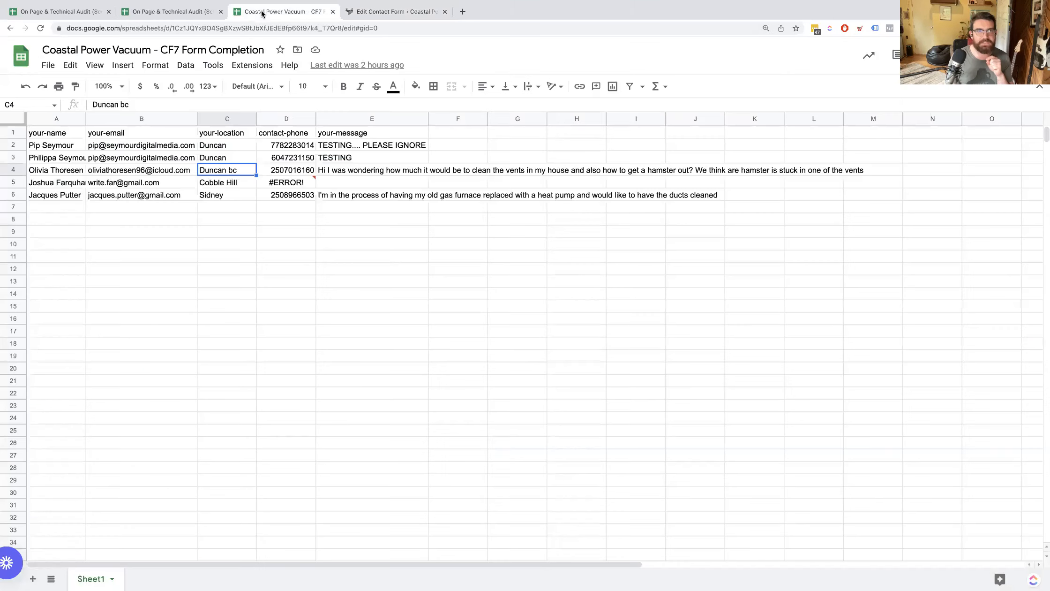
click(168, 28)
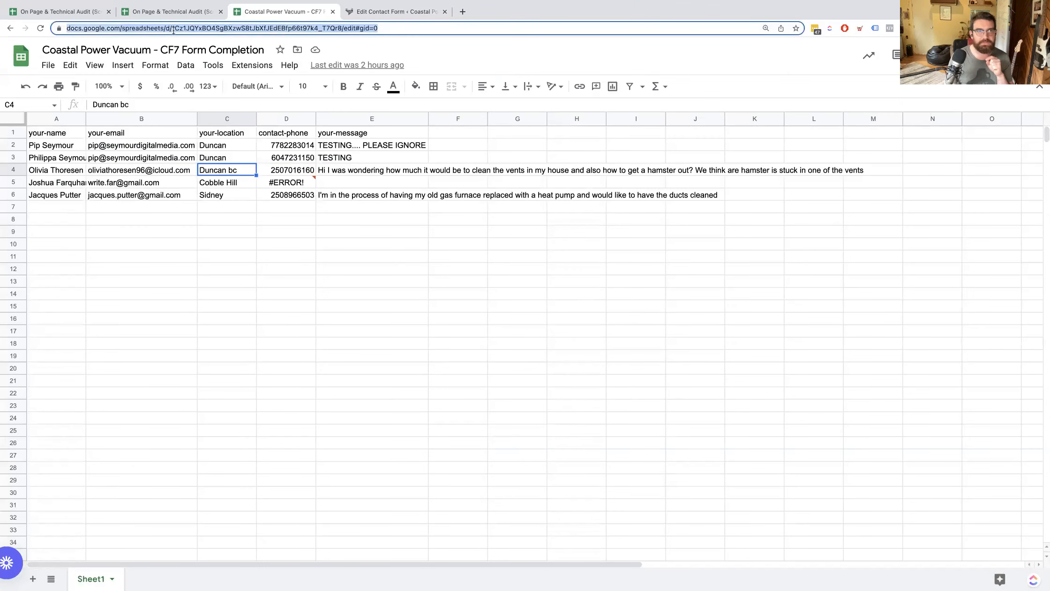
click(174, 29)
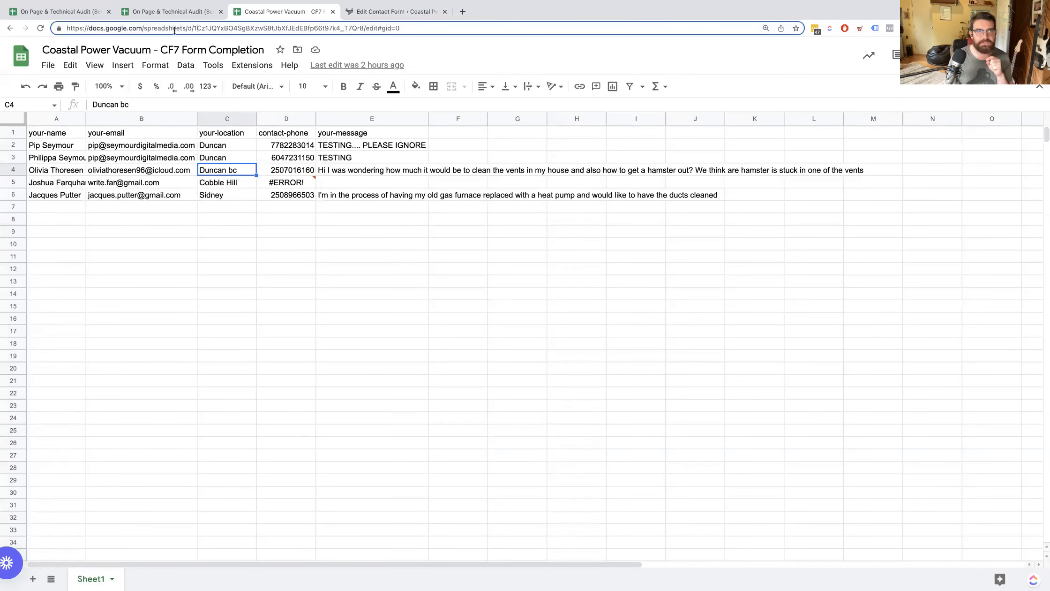
double_click(364, 28)
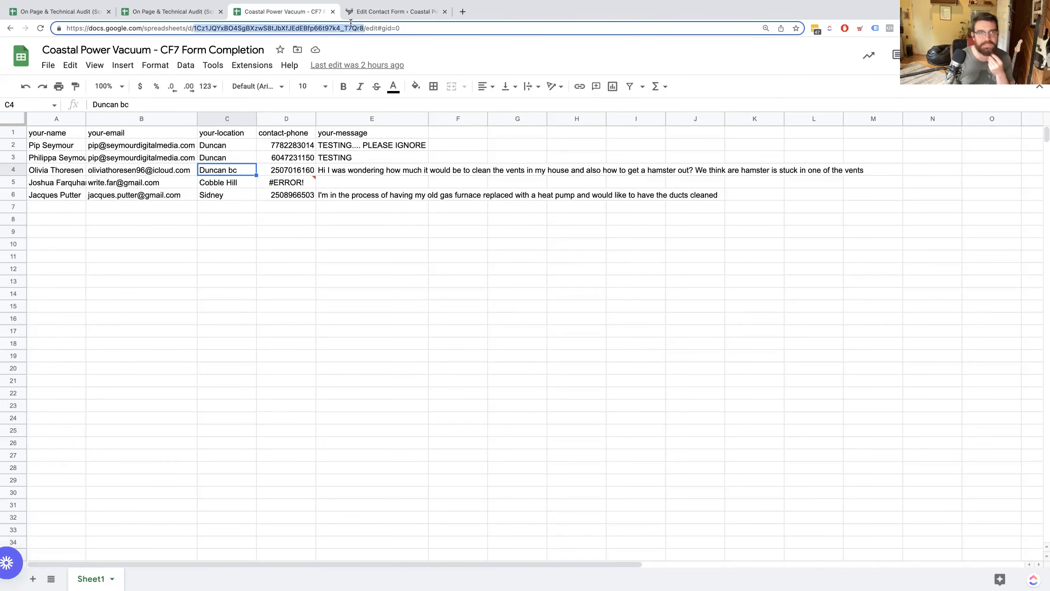
click(365, 12)
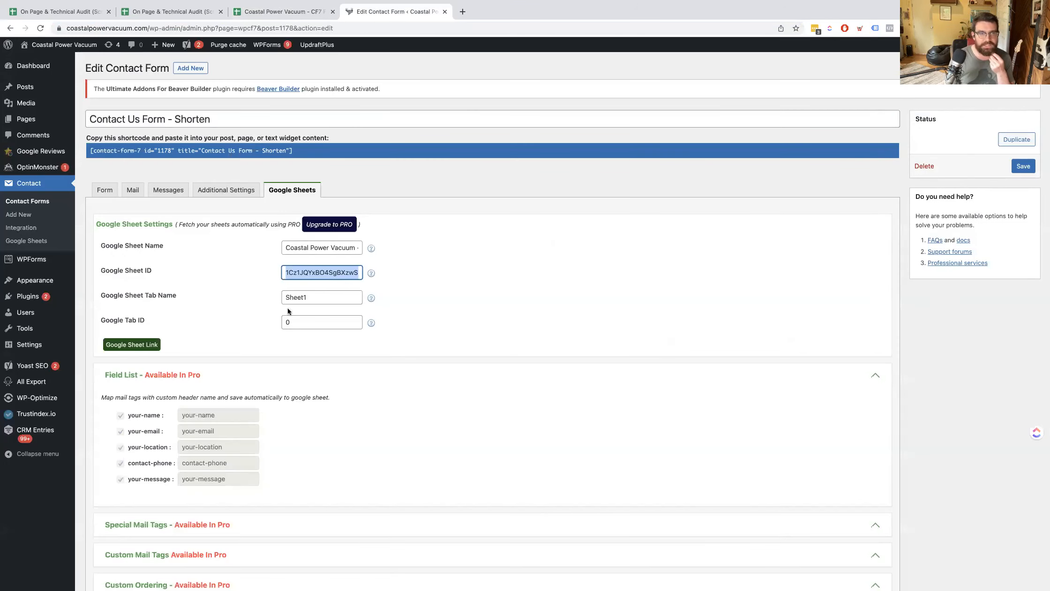
Compare the gid in the spreadsheet's address with the form's Google Tab ID, and review the mapped field list.
mouse_move(267, 8)
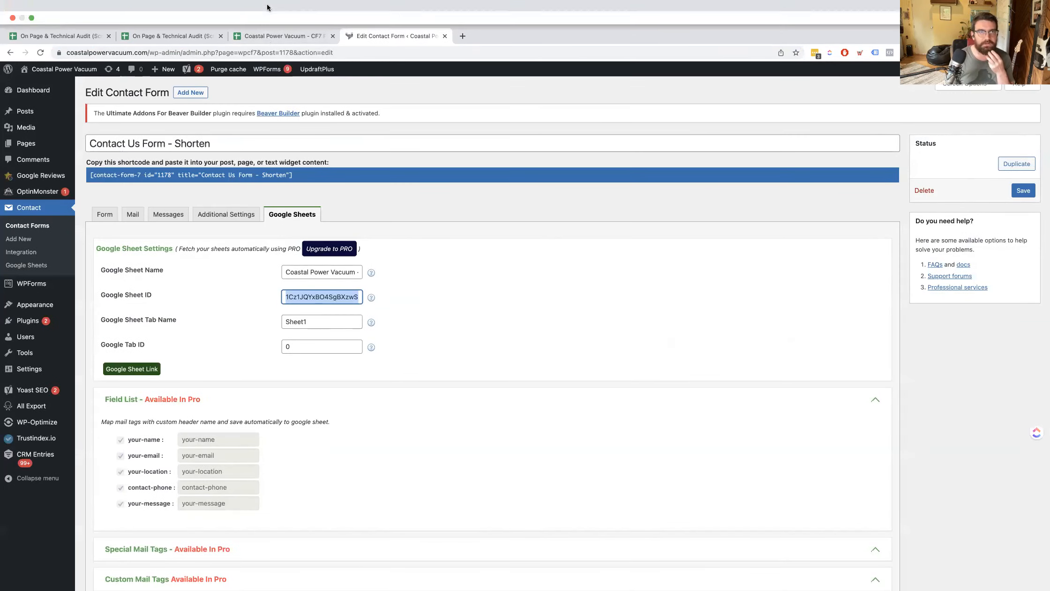
click(268, 37)
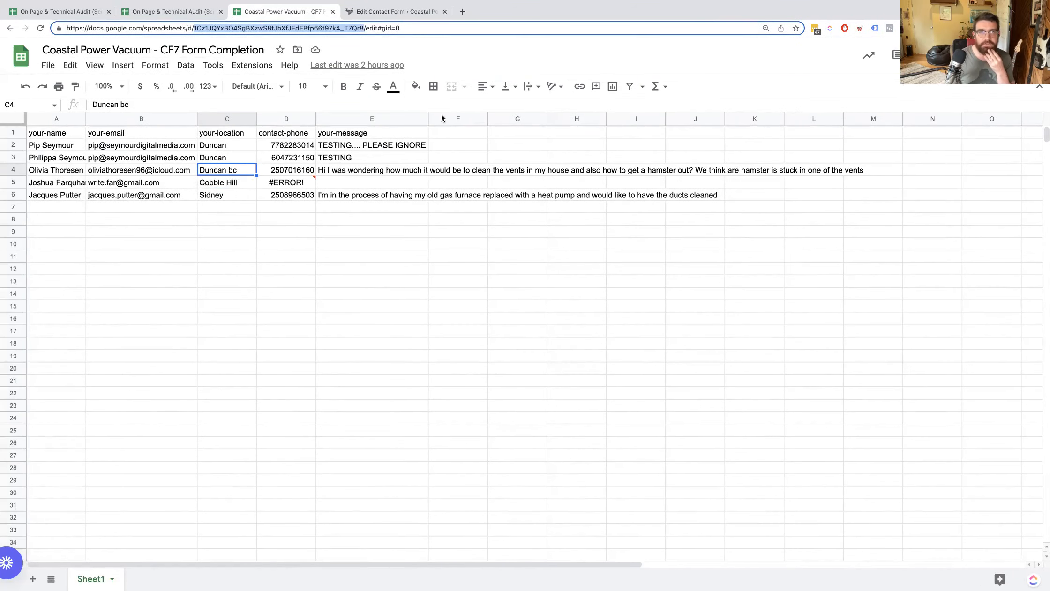
click(385, 29)
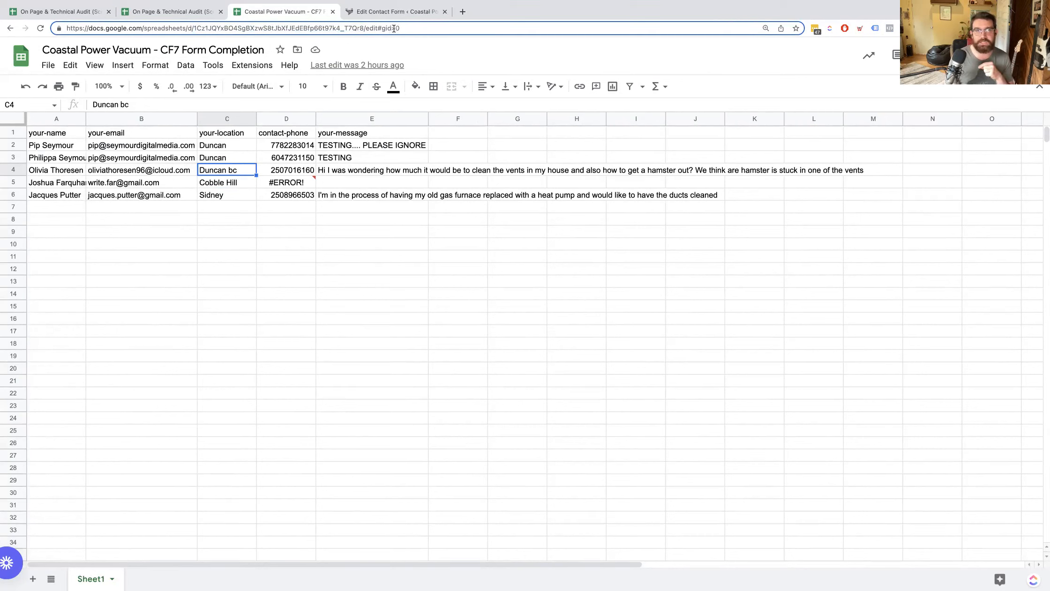
click(421, 12)
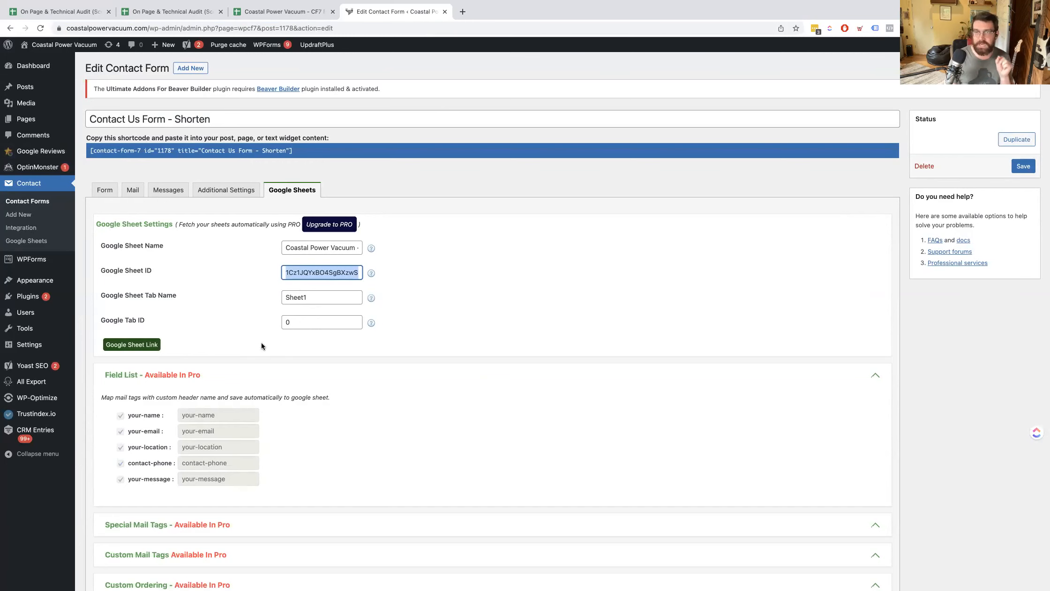
scroll(247, 342, down, 1)
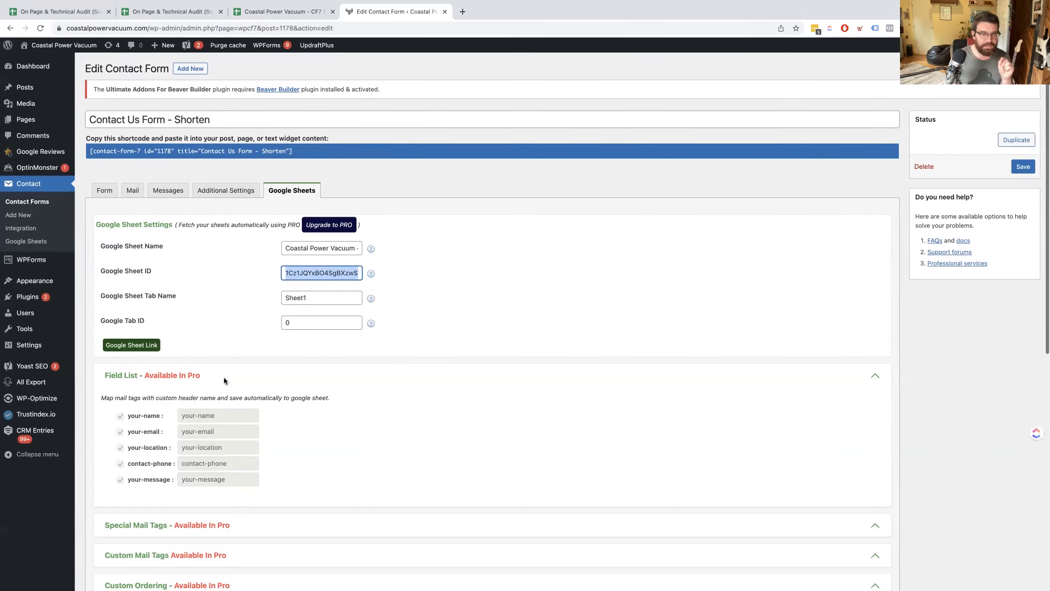
scroll(226, 397, down, 1)
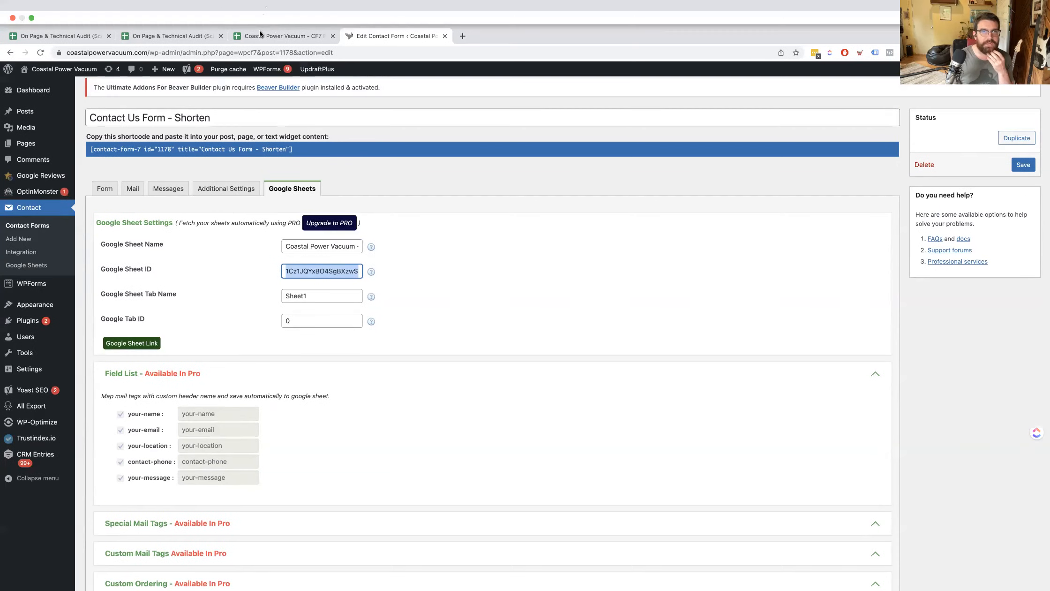
Edit the contact phone in cell D5 of the form completion spreadsheet, removing the leading +1 prefix and the last digit.
click(263, 12)
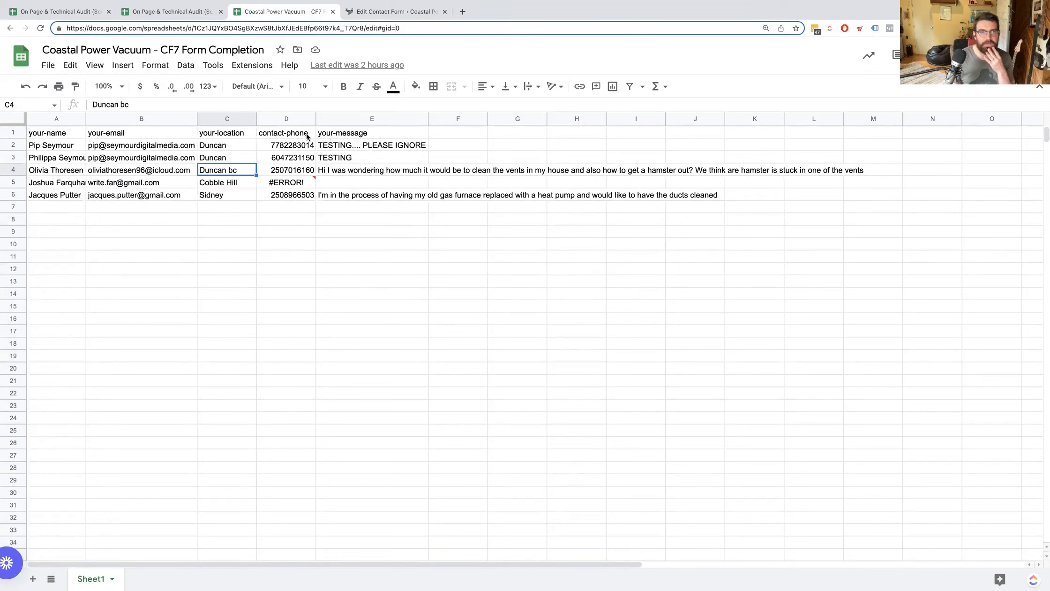
click(283, 186)
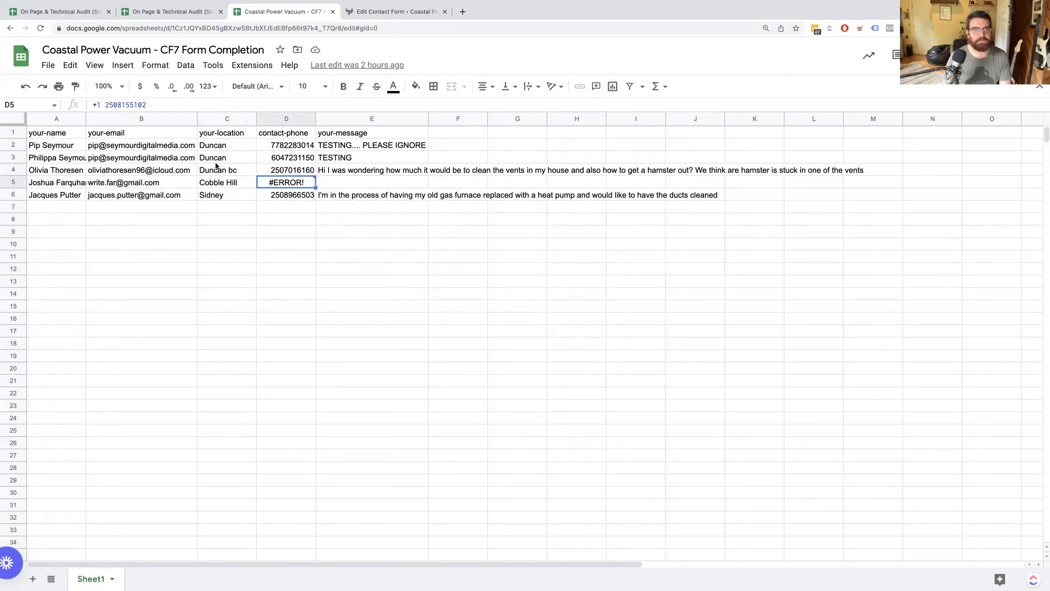
key(Return)
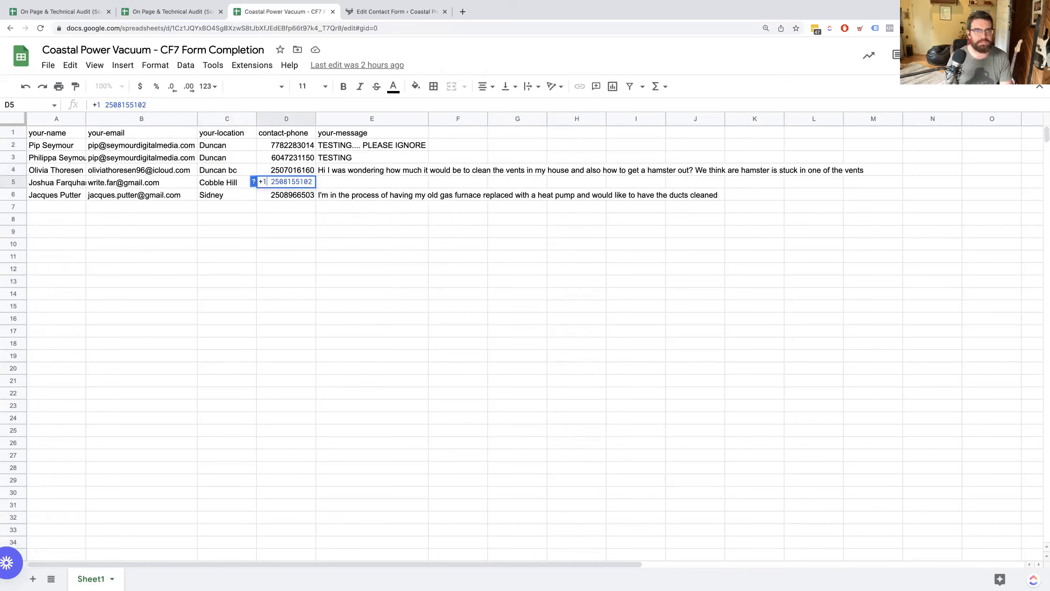
key(Delete)
key(Delete)
key(BackSpace)
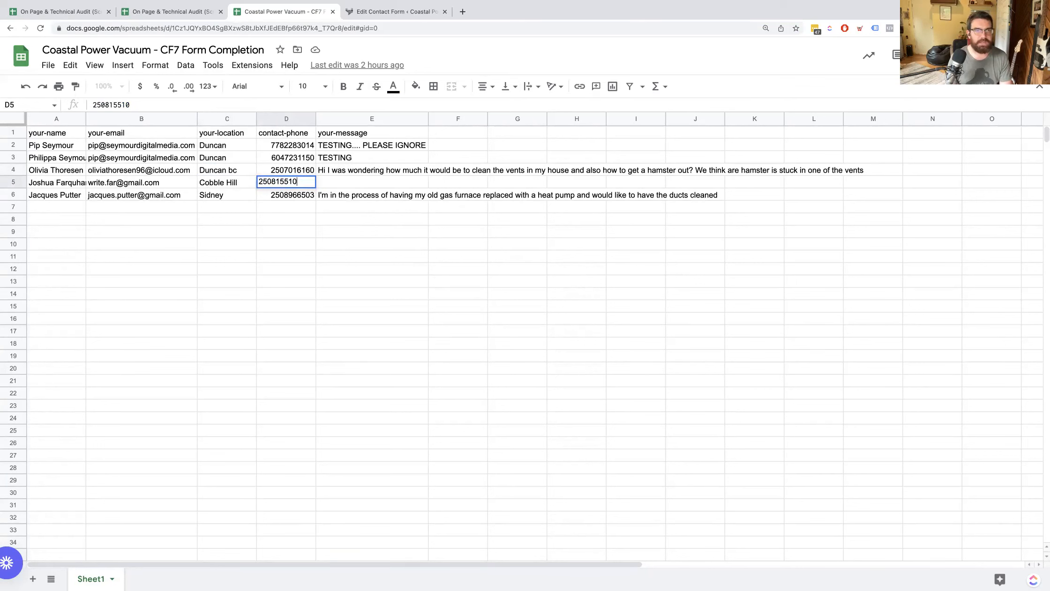
key(Return)
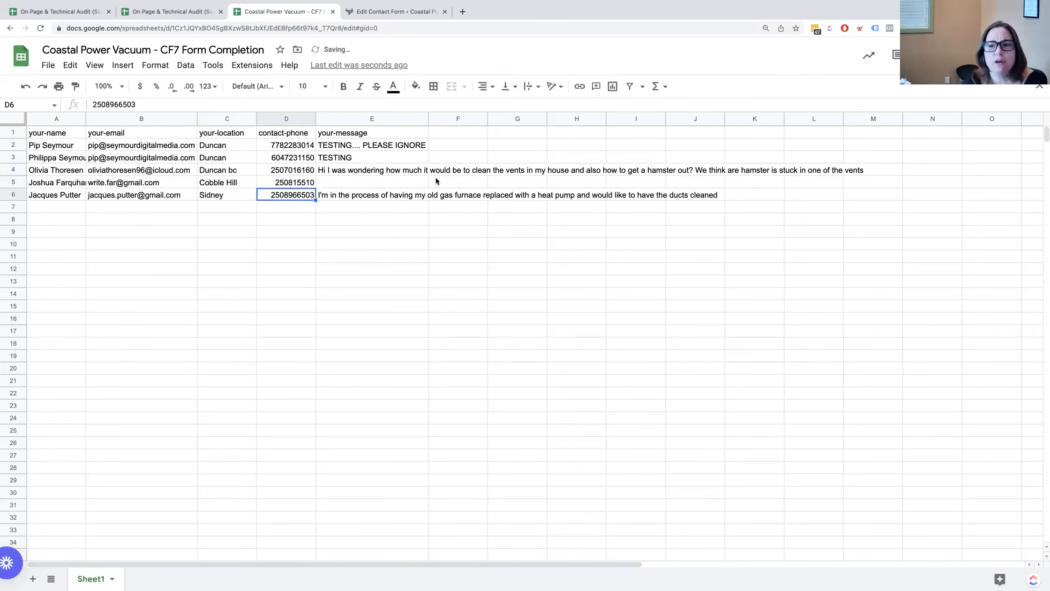